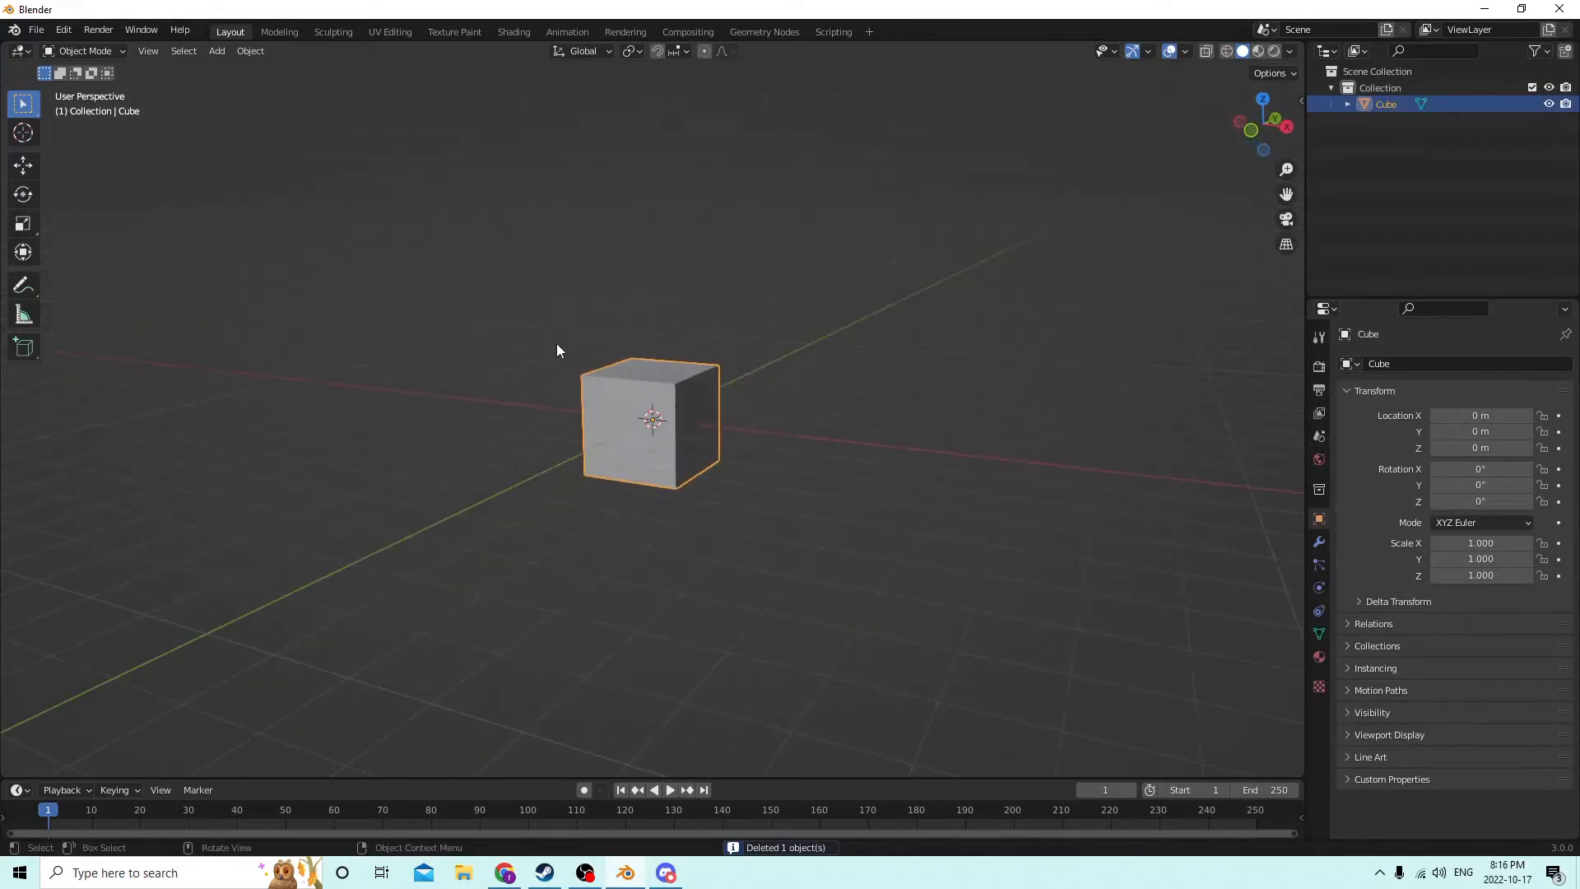
- Set the transform orientation to Local
middle_drag(752, 322, 655, 328)
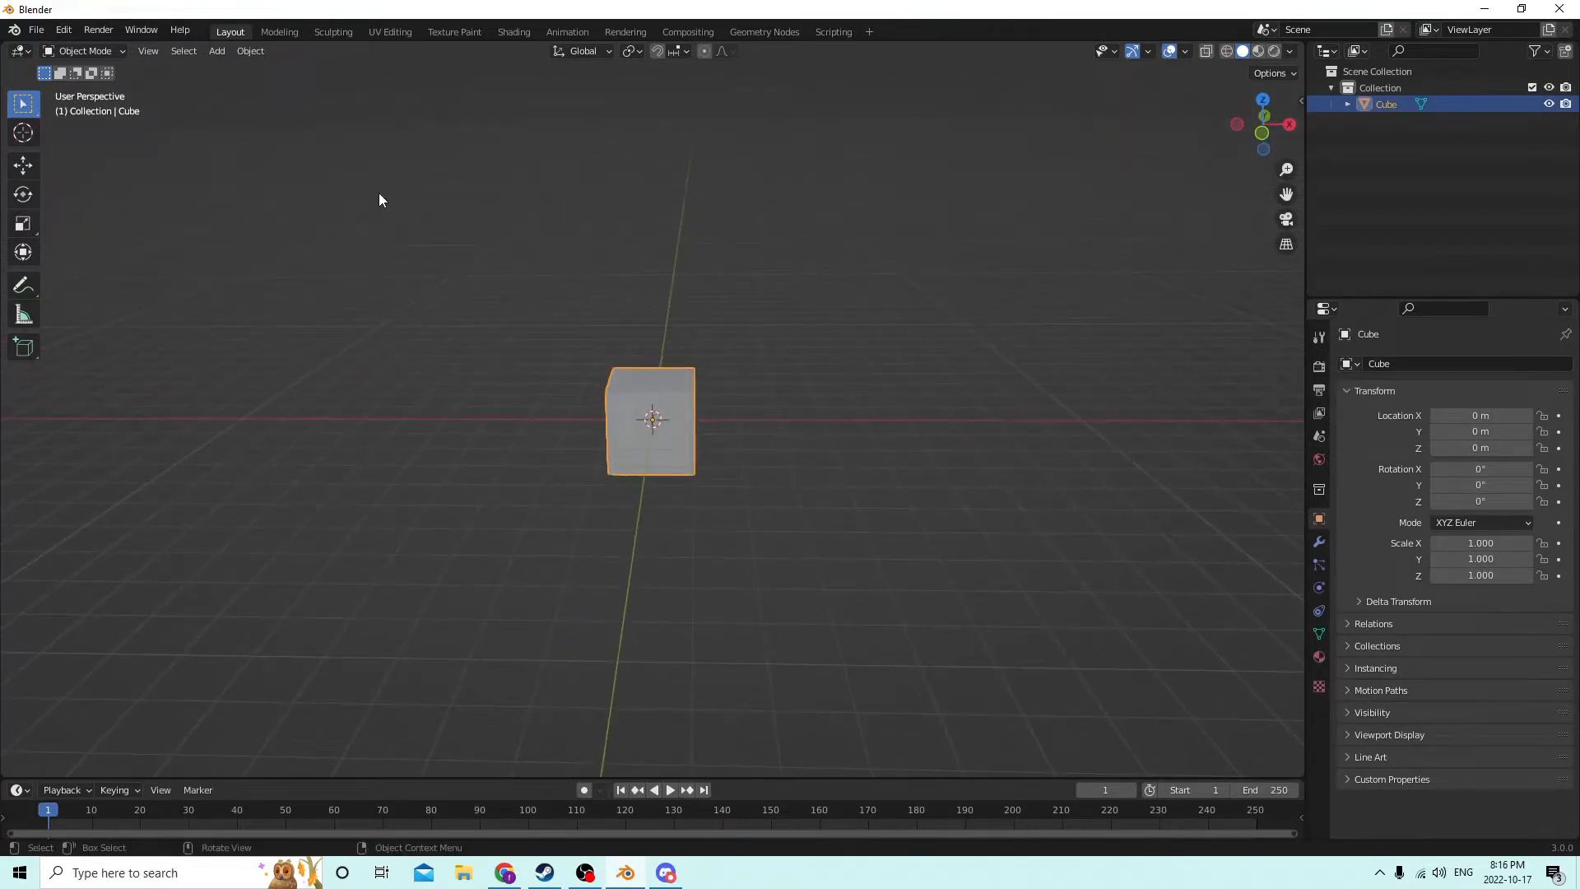
middle_drag(321, 120, 376, 77)
scroll(471, 153, up, 3)
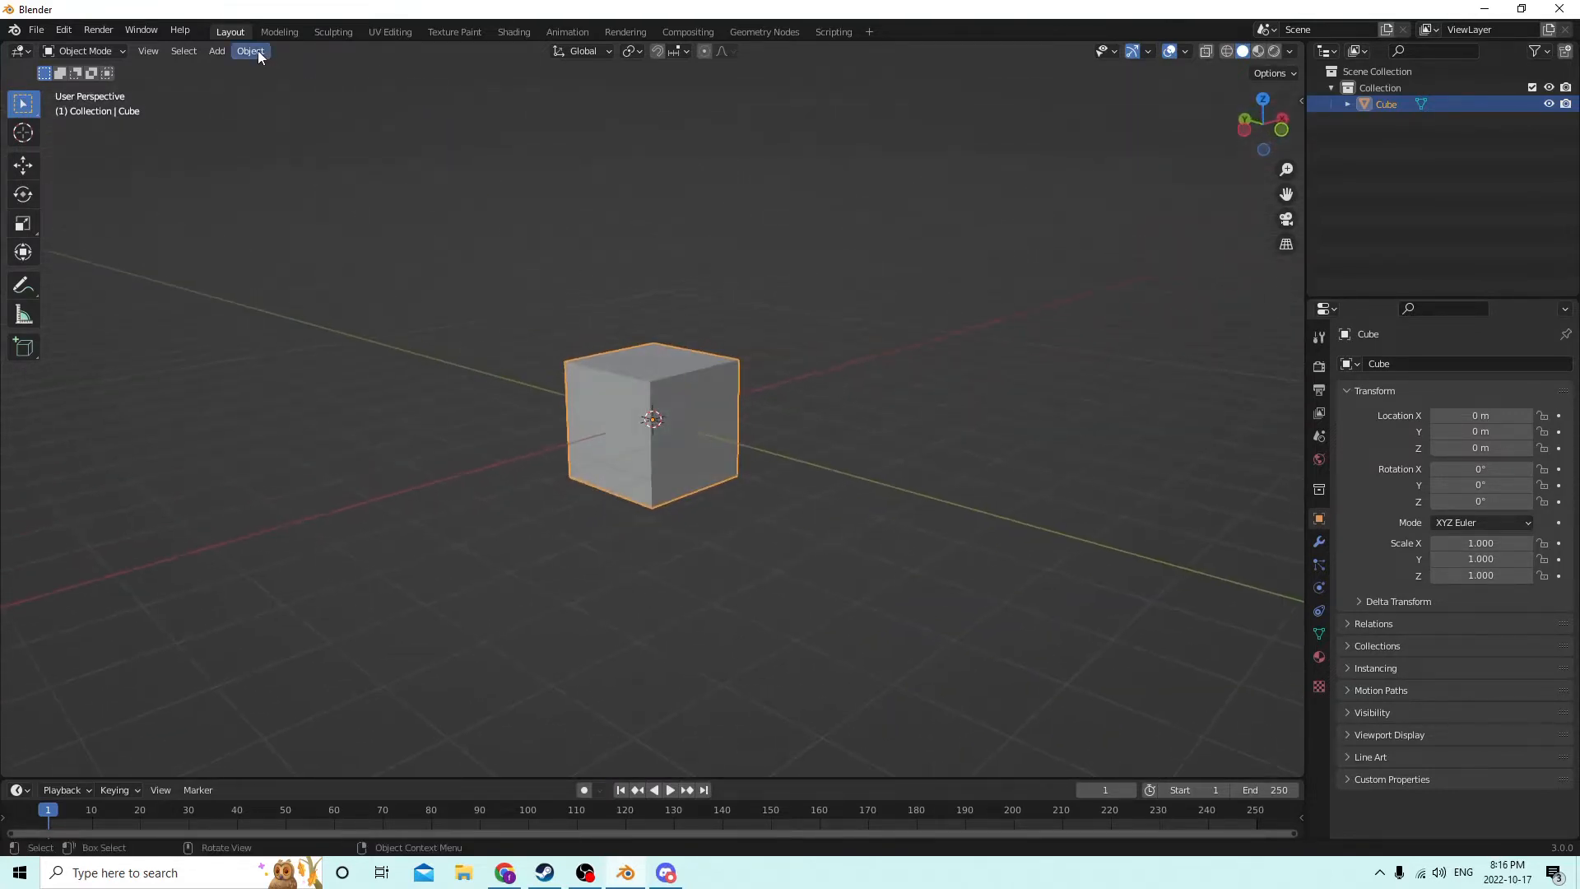
click(604, 50)
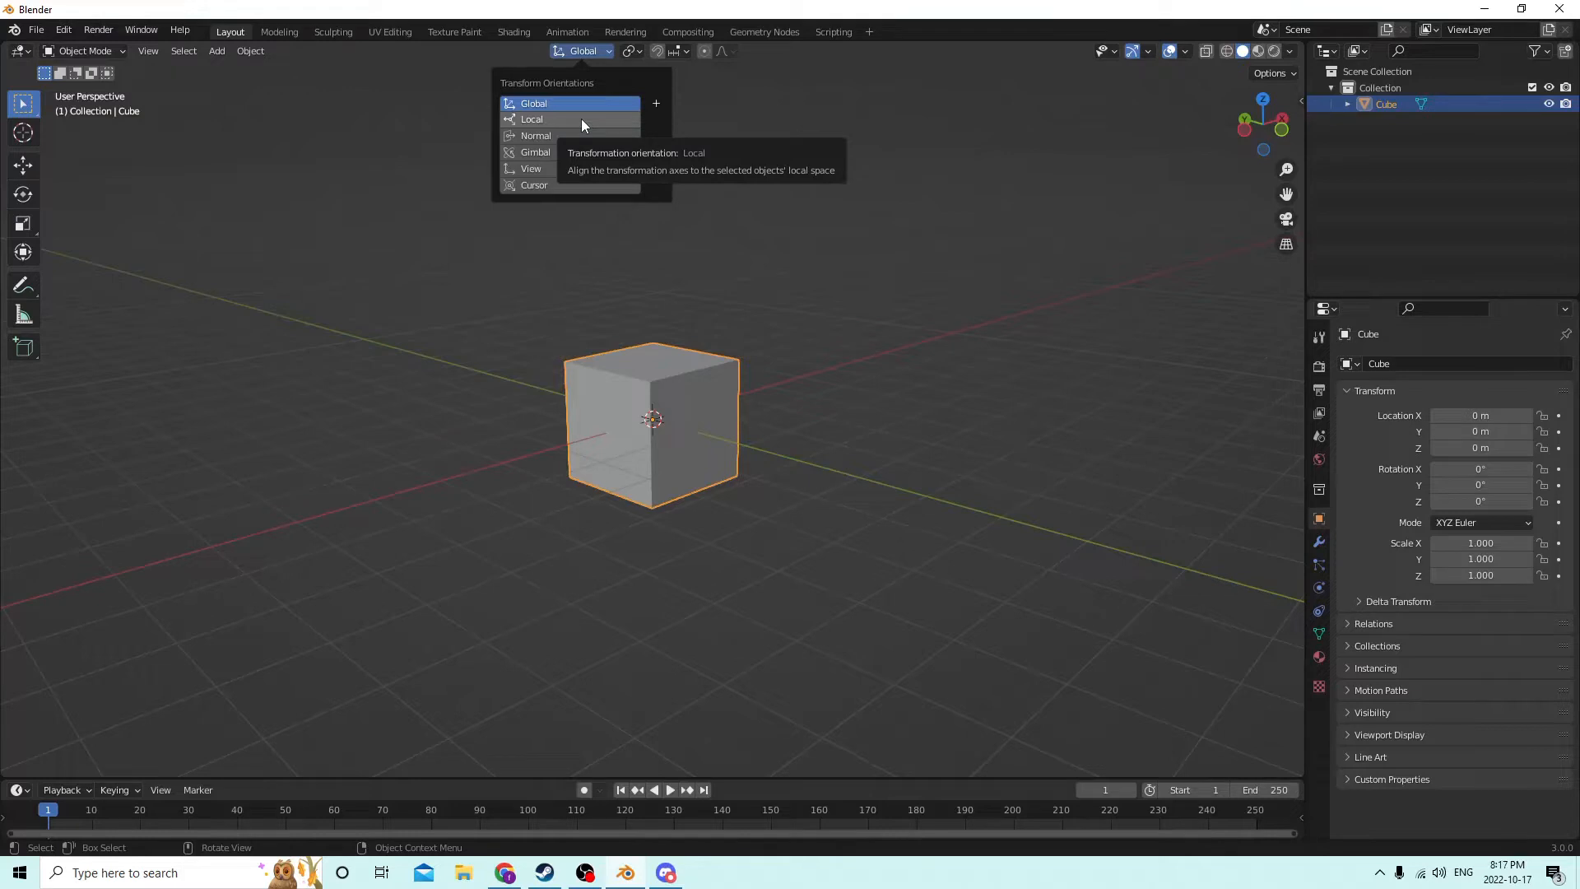
click(581, 119)
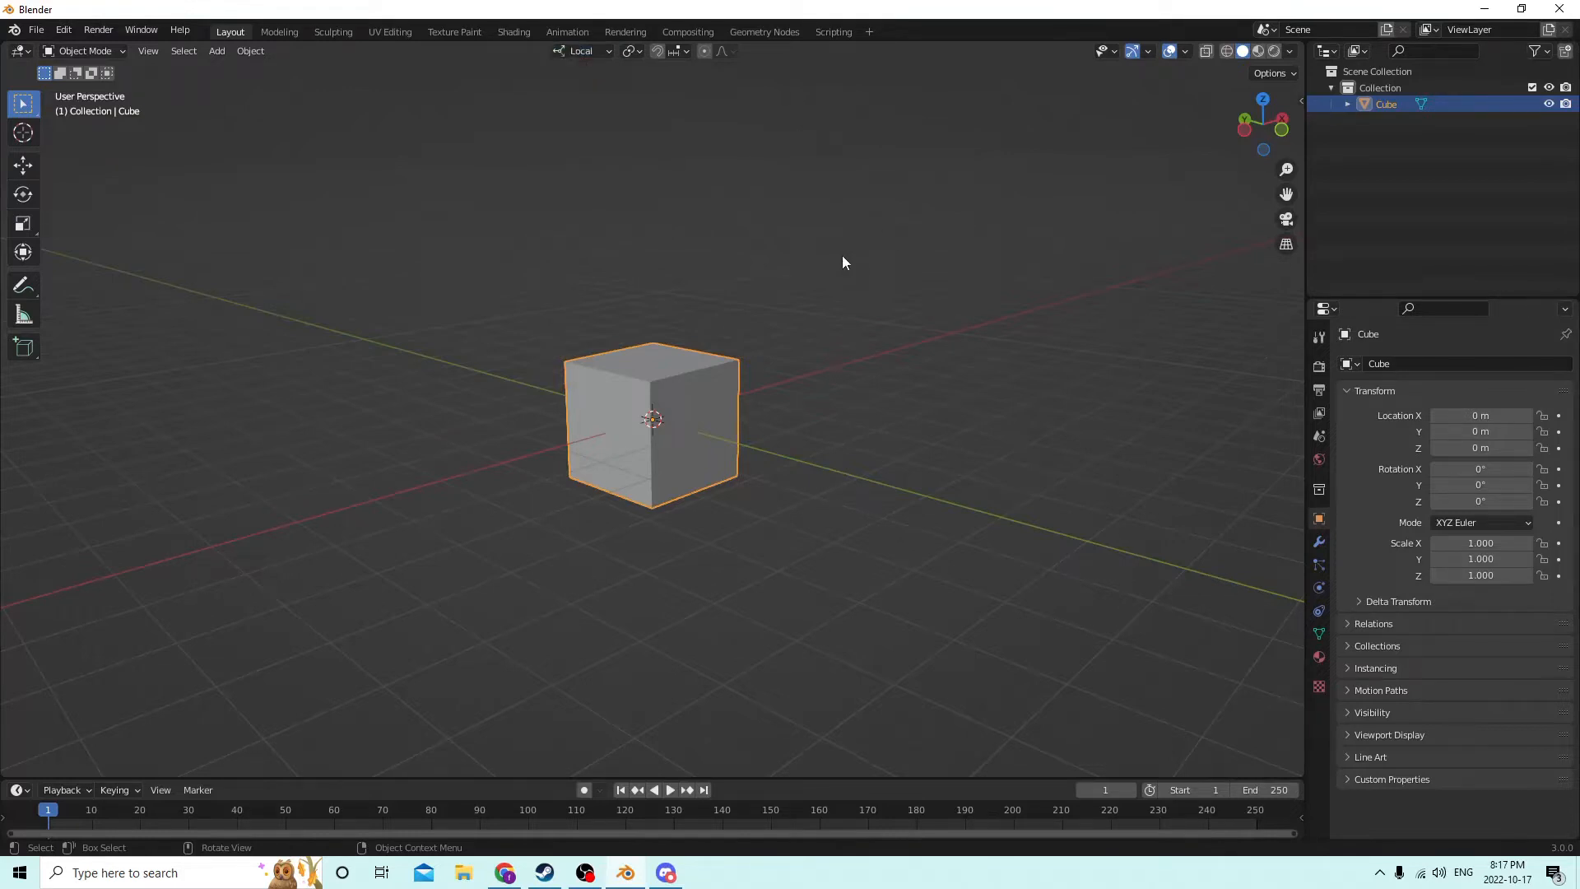
- Set the scene's unit scale to 0.01
middle_drag(842, 260, 1219, 173)
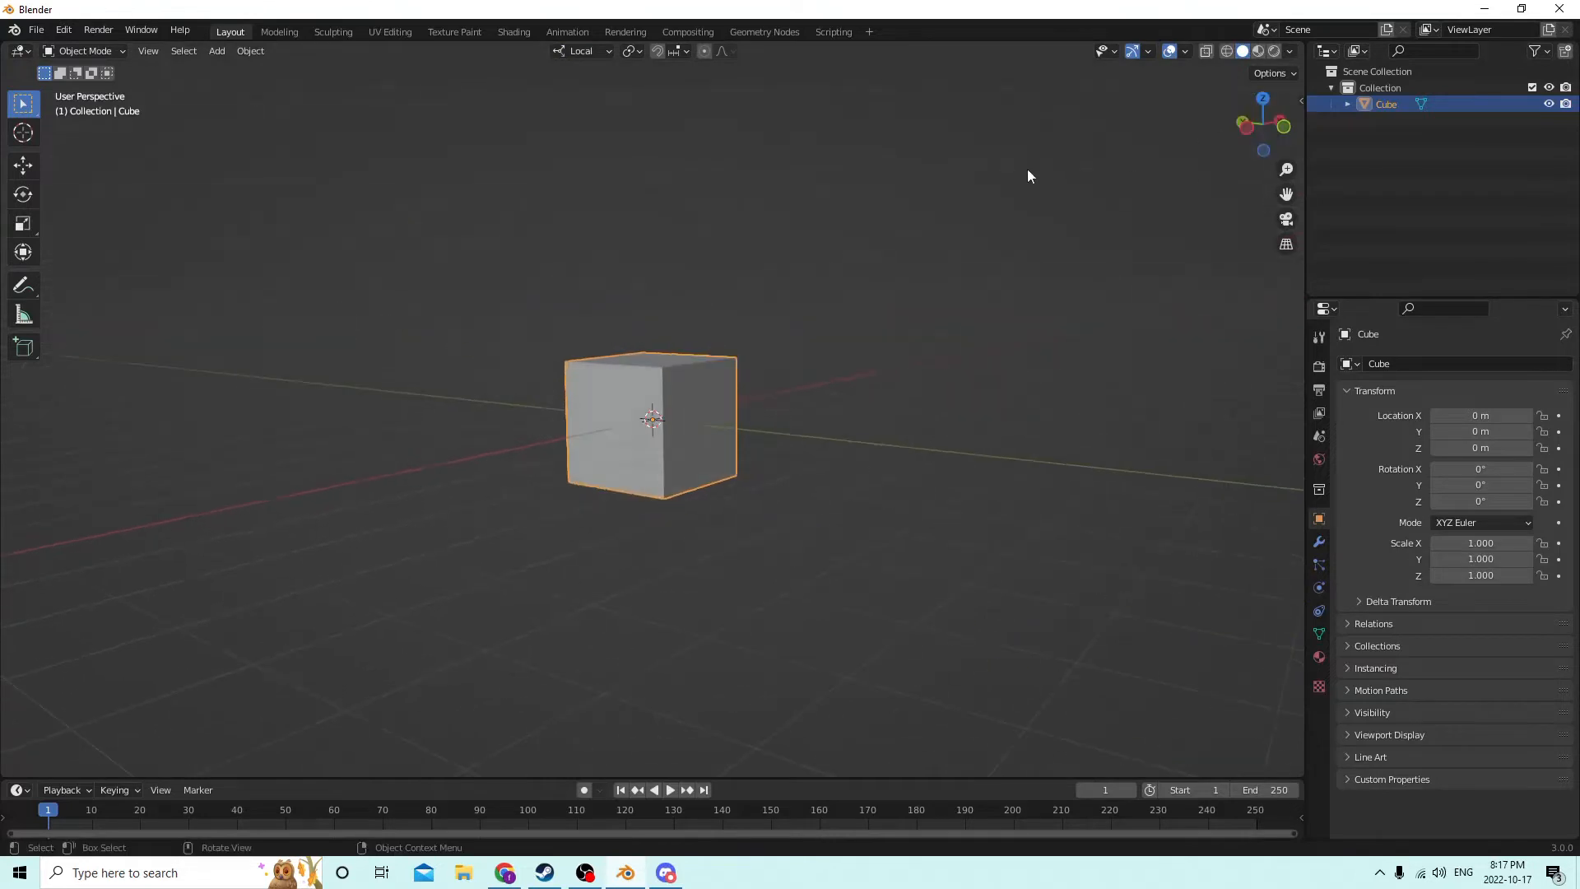
middle_drag(1027, 170, 1106, 215)
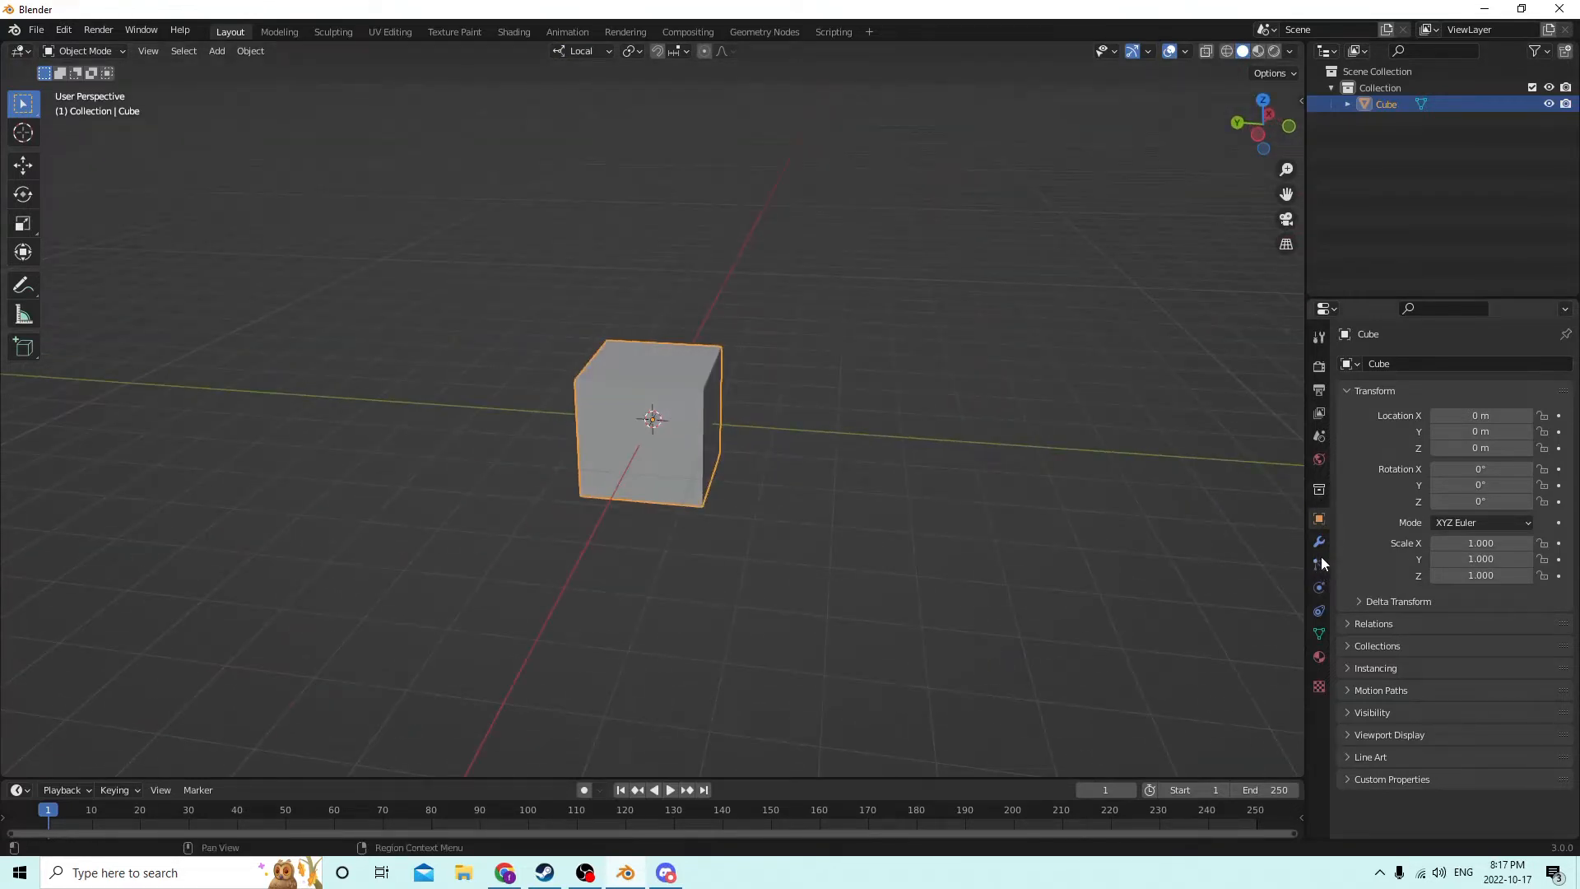
click(1319, 436)
click(1384, 453)
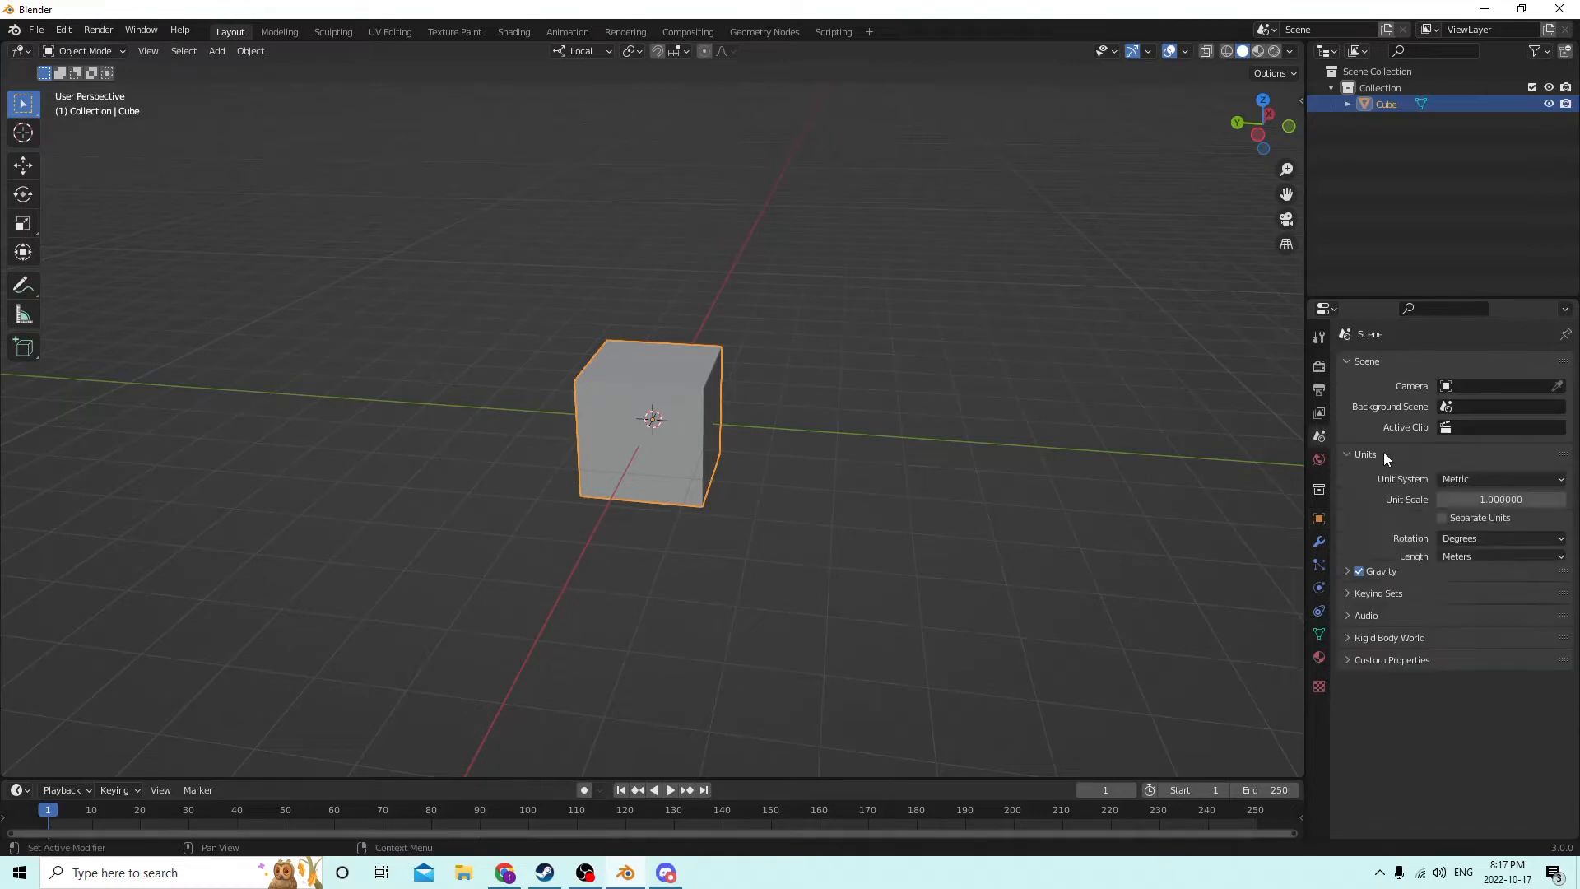
click(1470, 504)
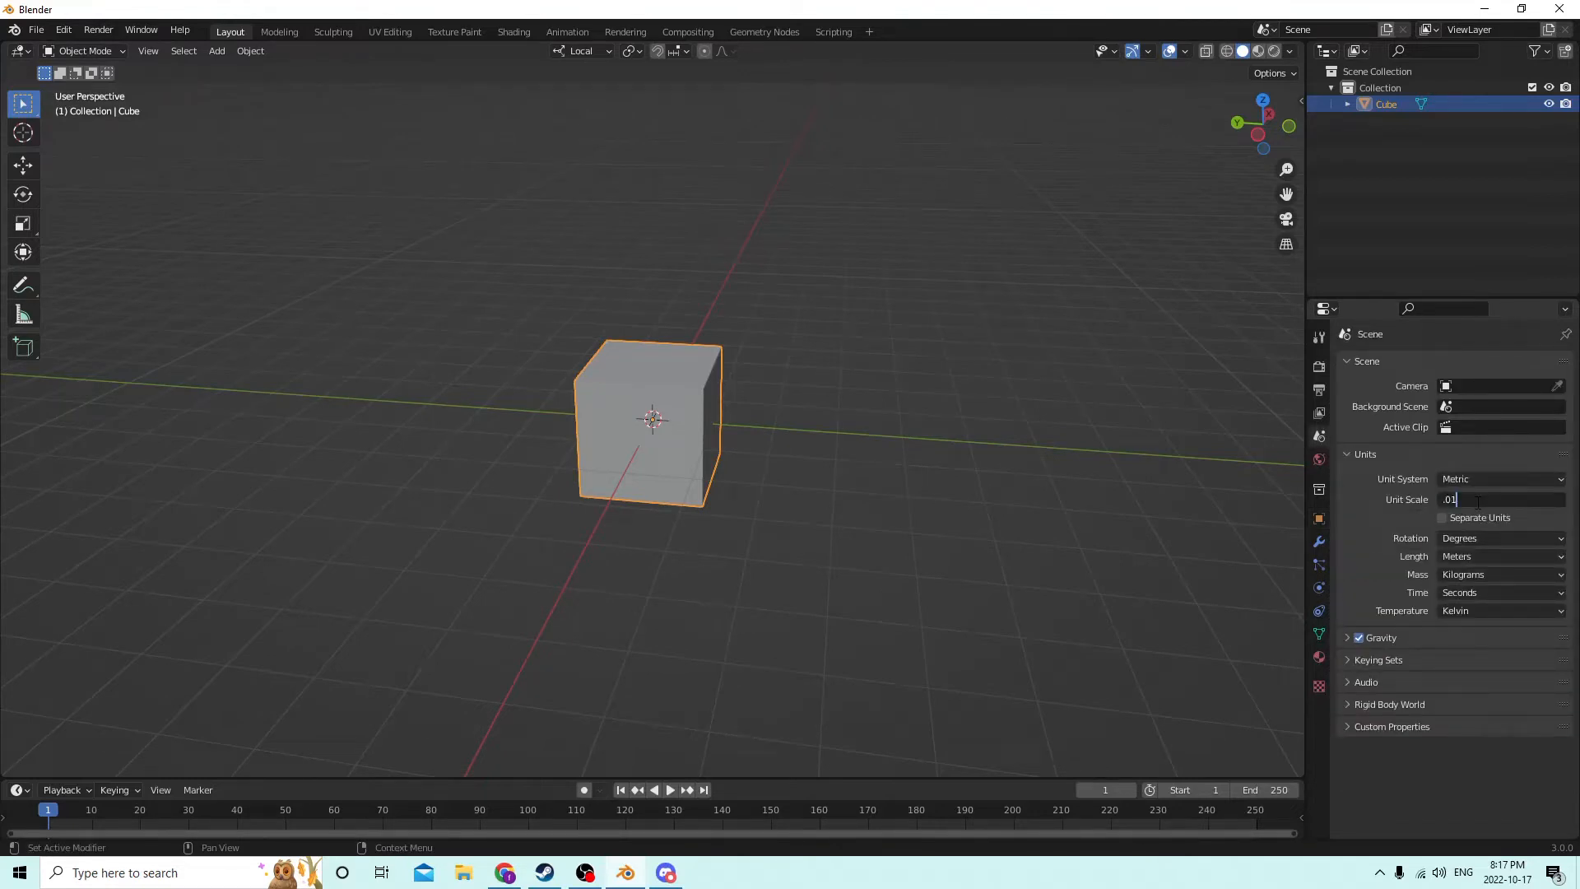
key(Return)
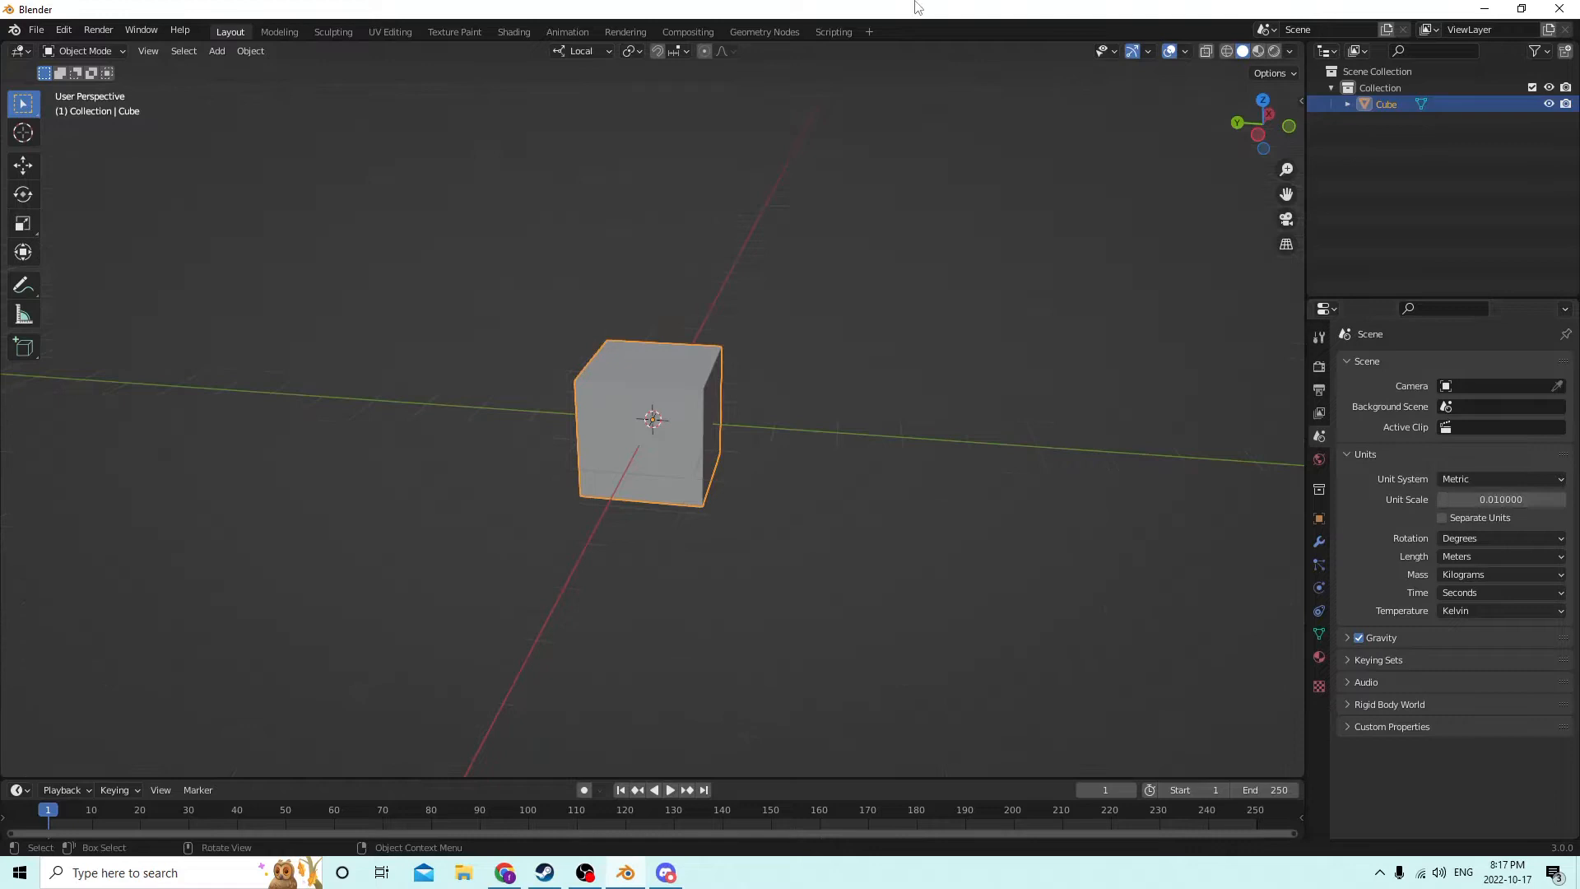
- Set the scale of the viewport's floor grid to 0.01
click(1186, 51)
click(1149, 149)
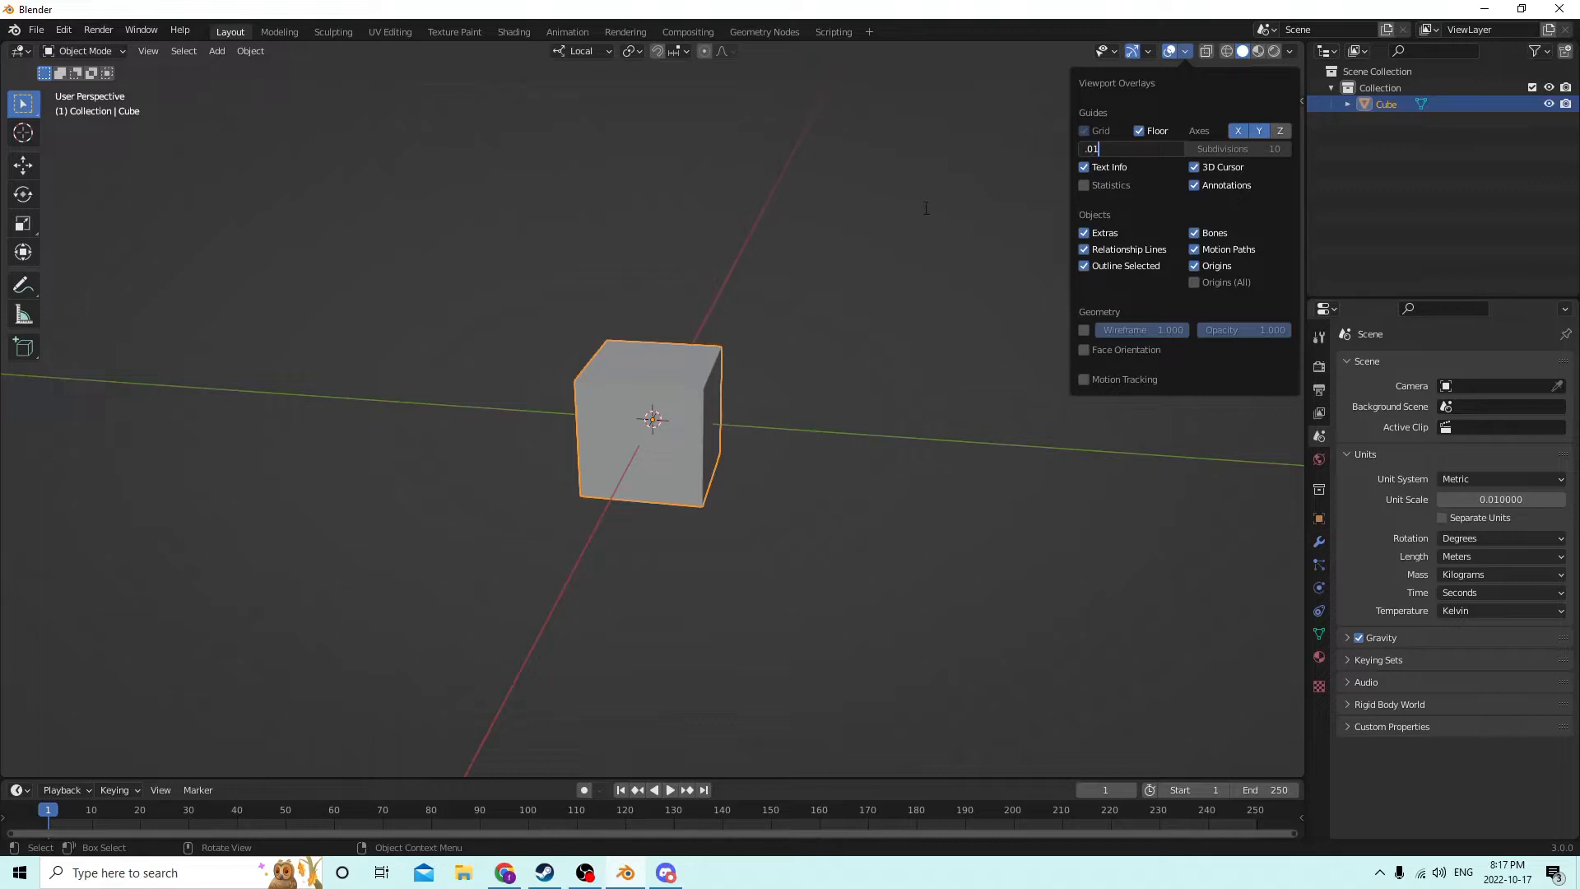
text(.01)
key(Return)
mouse_move(807, 211)
middle_down()
mouse_move(773, 219)
mouse_move(849, 194)
mouse_move(833, 210)
middle_up()
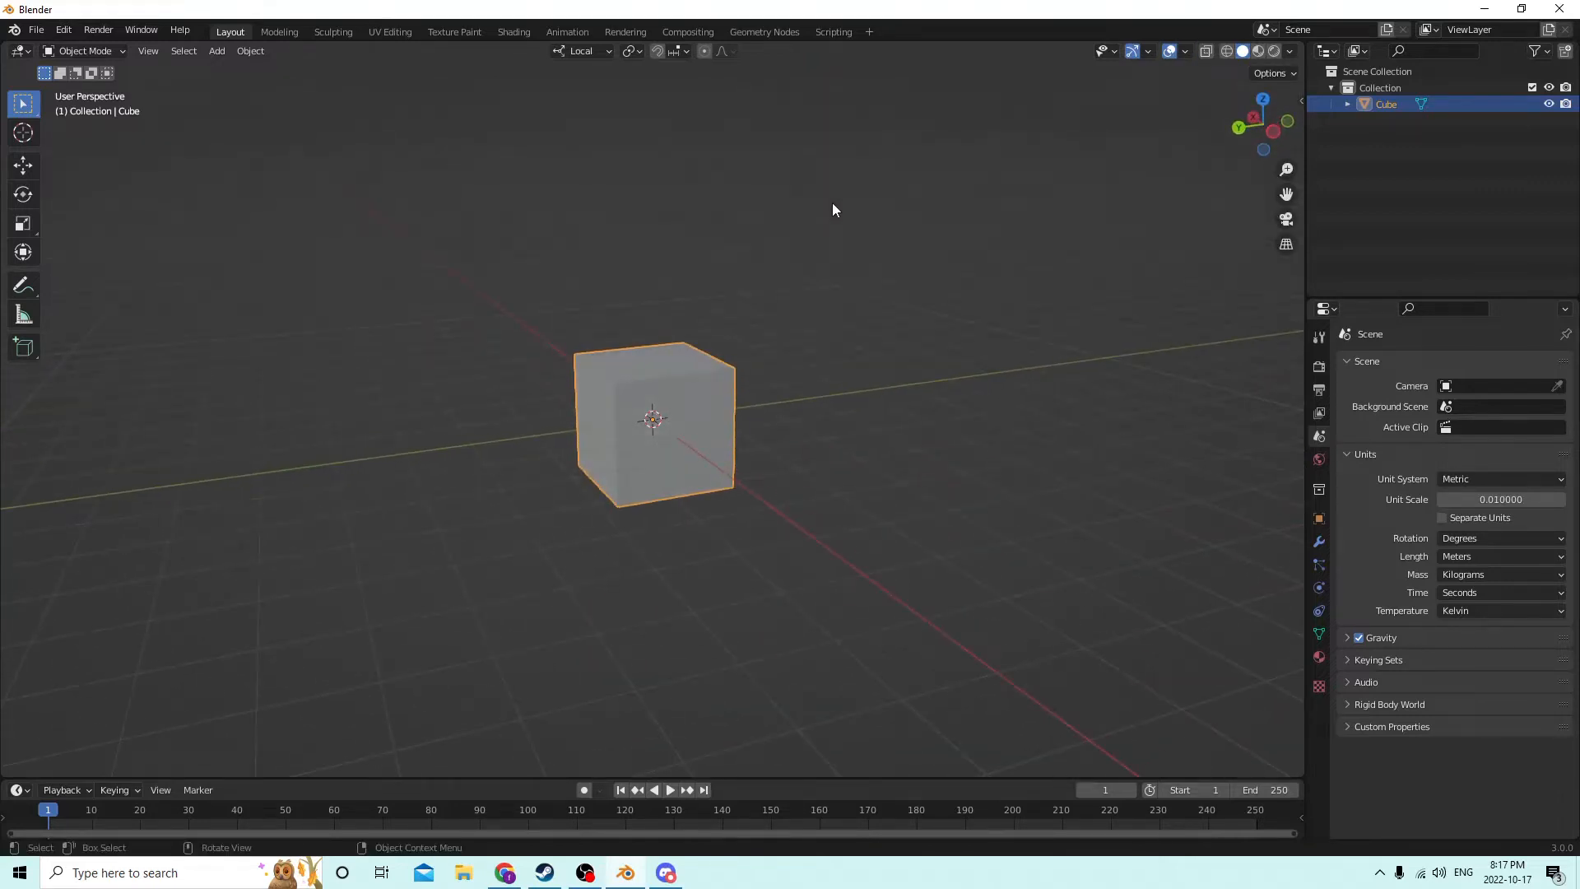
middle_drag(788, 223, 704, 264)
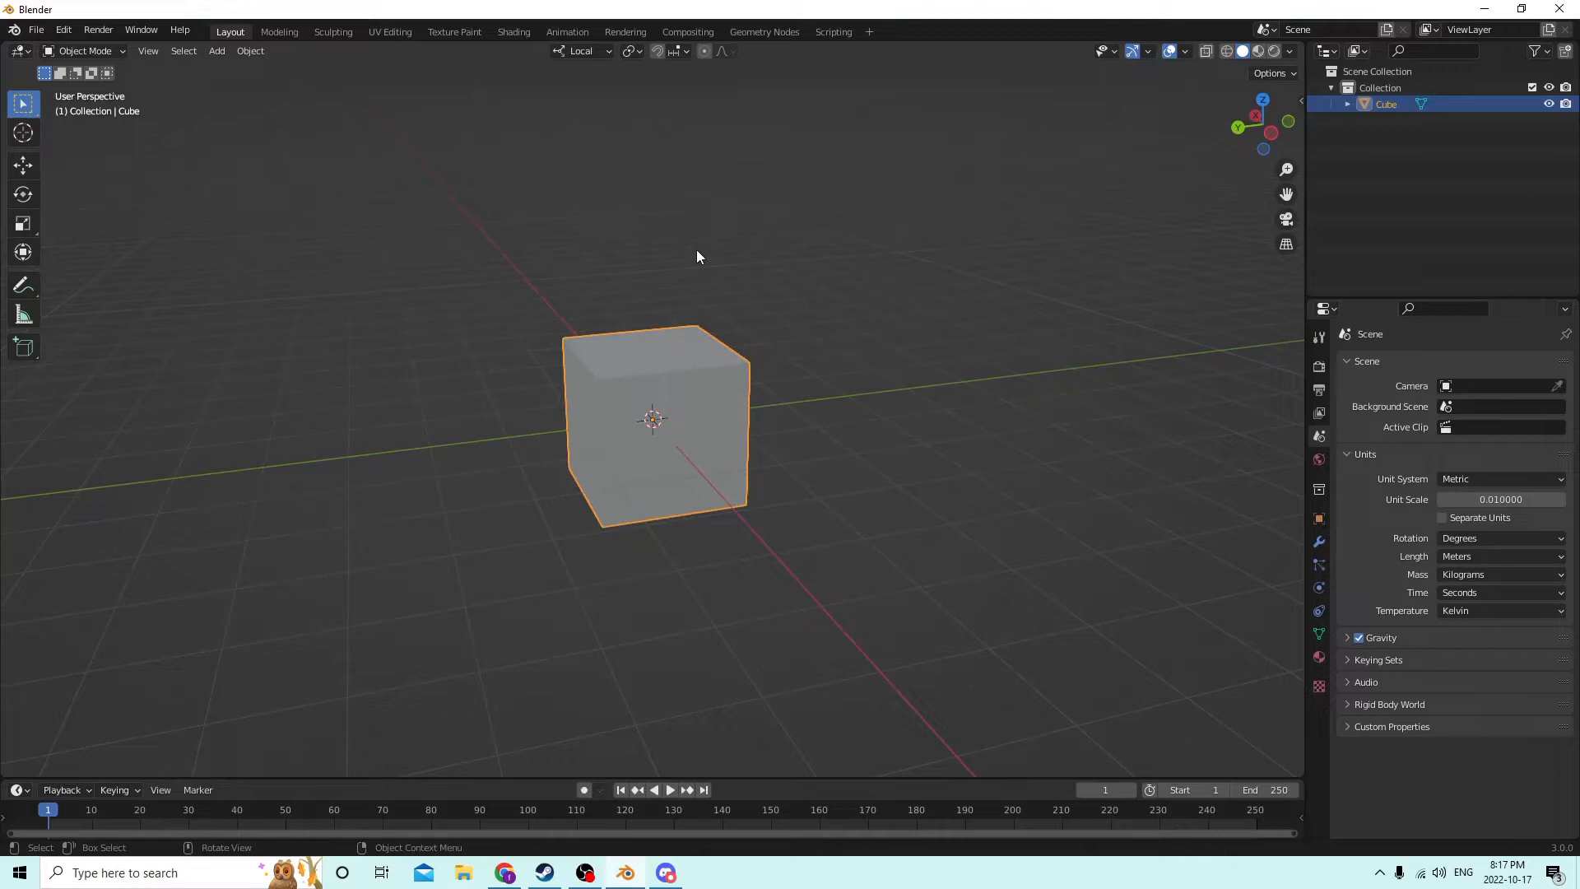
- Enter edit mode on the cube and select its four vertical edges in edge selection mode
key(Tab)
middle_drag(696, 249, 656, 273)
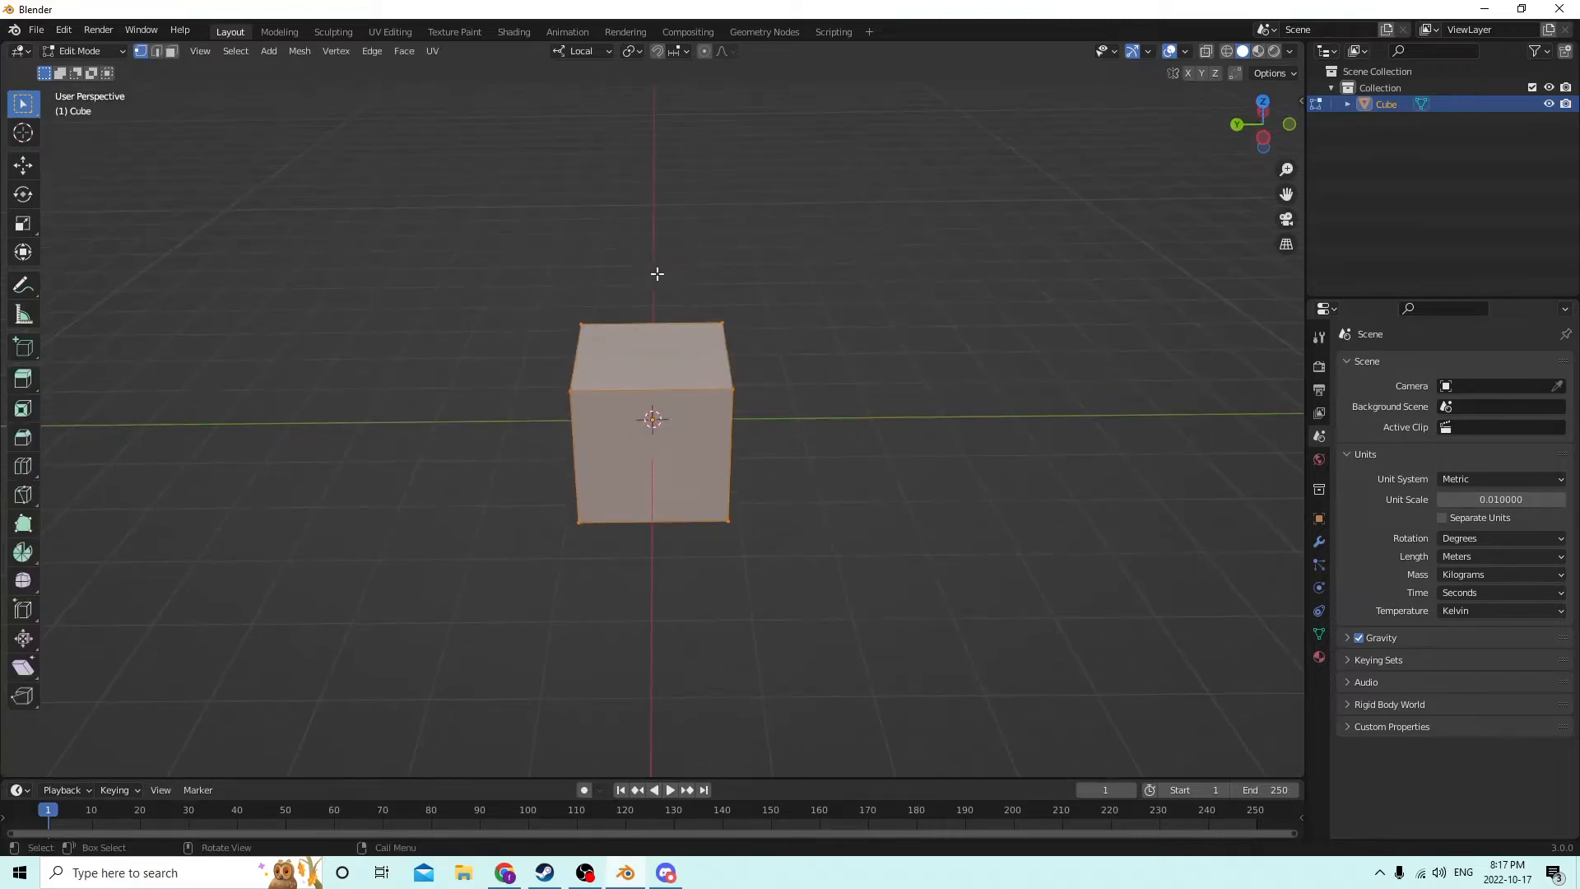
click(157, 54)
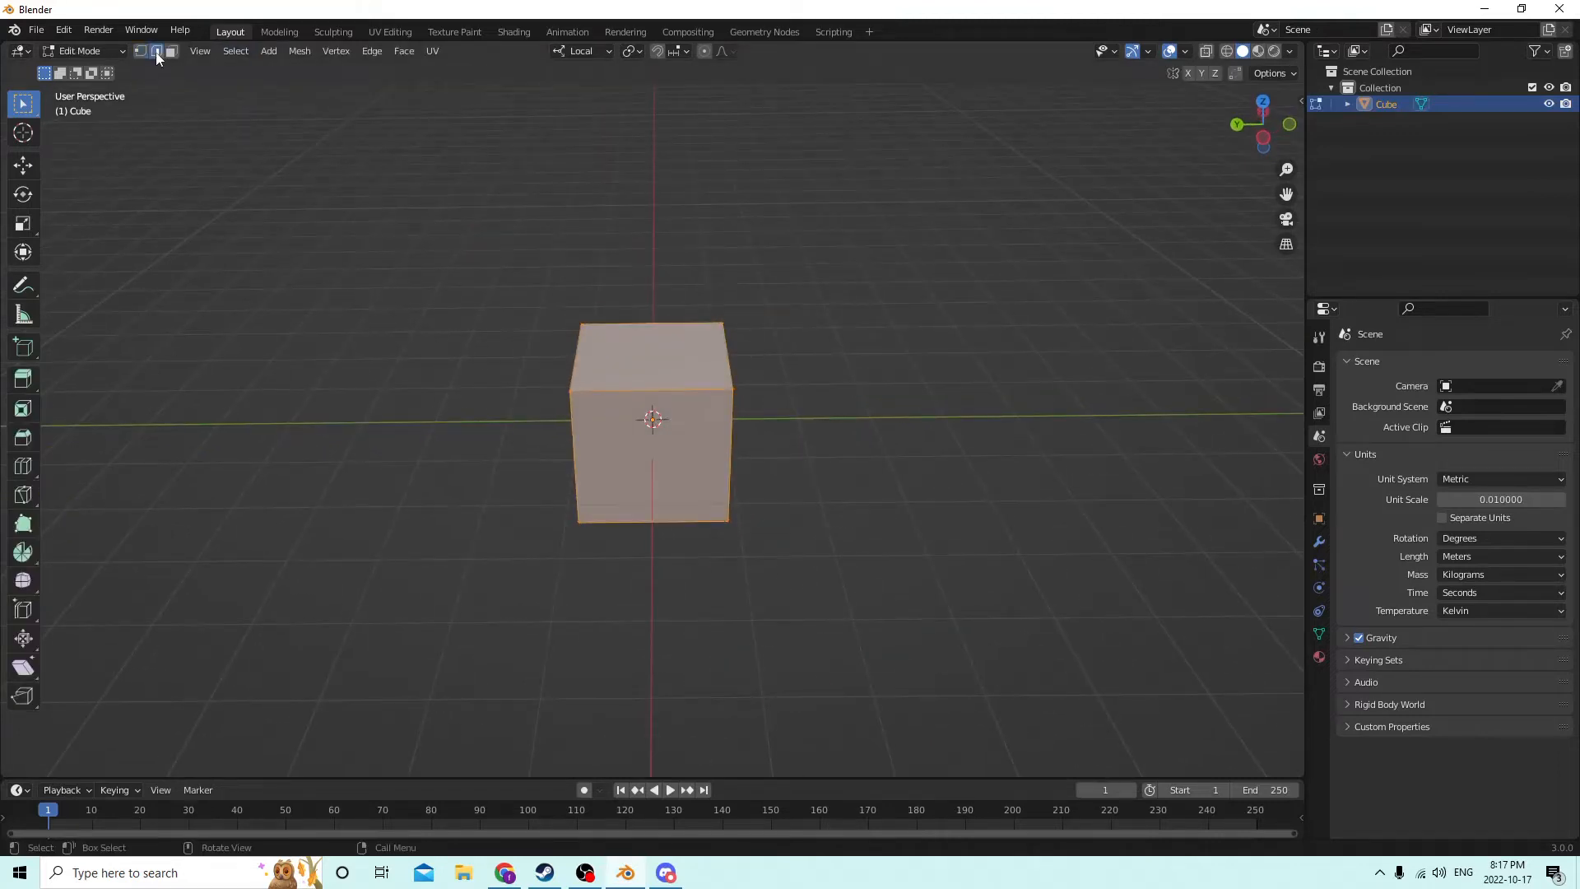
click(732, 455)
click(568, 438)
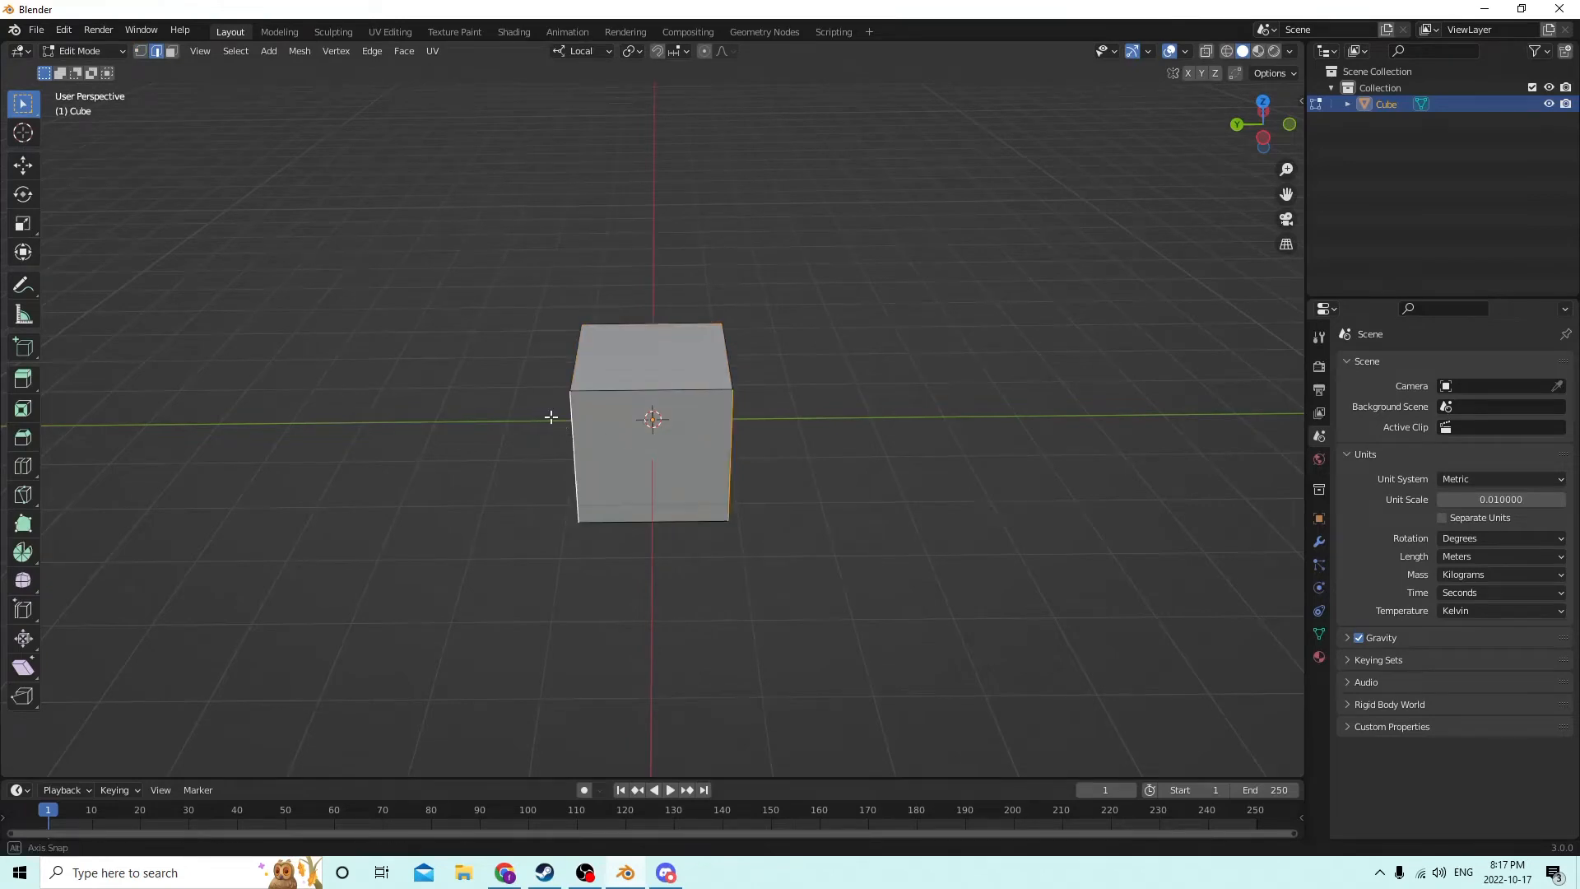
middle_drag(550, 416, 766, 431)
middle_drag(615, 458, 865, 396)
click(576, 445)
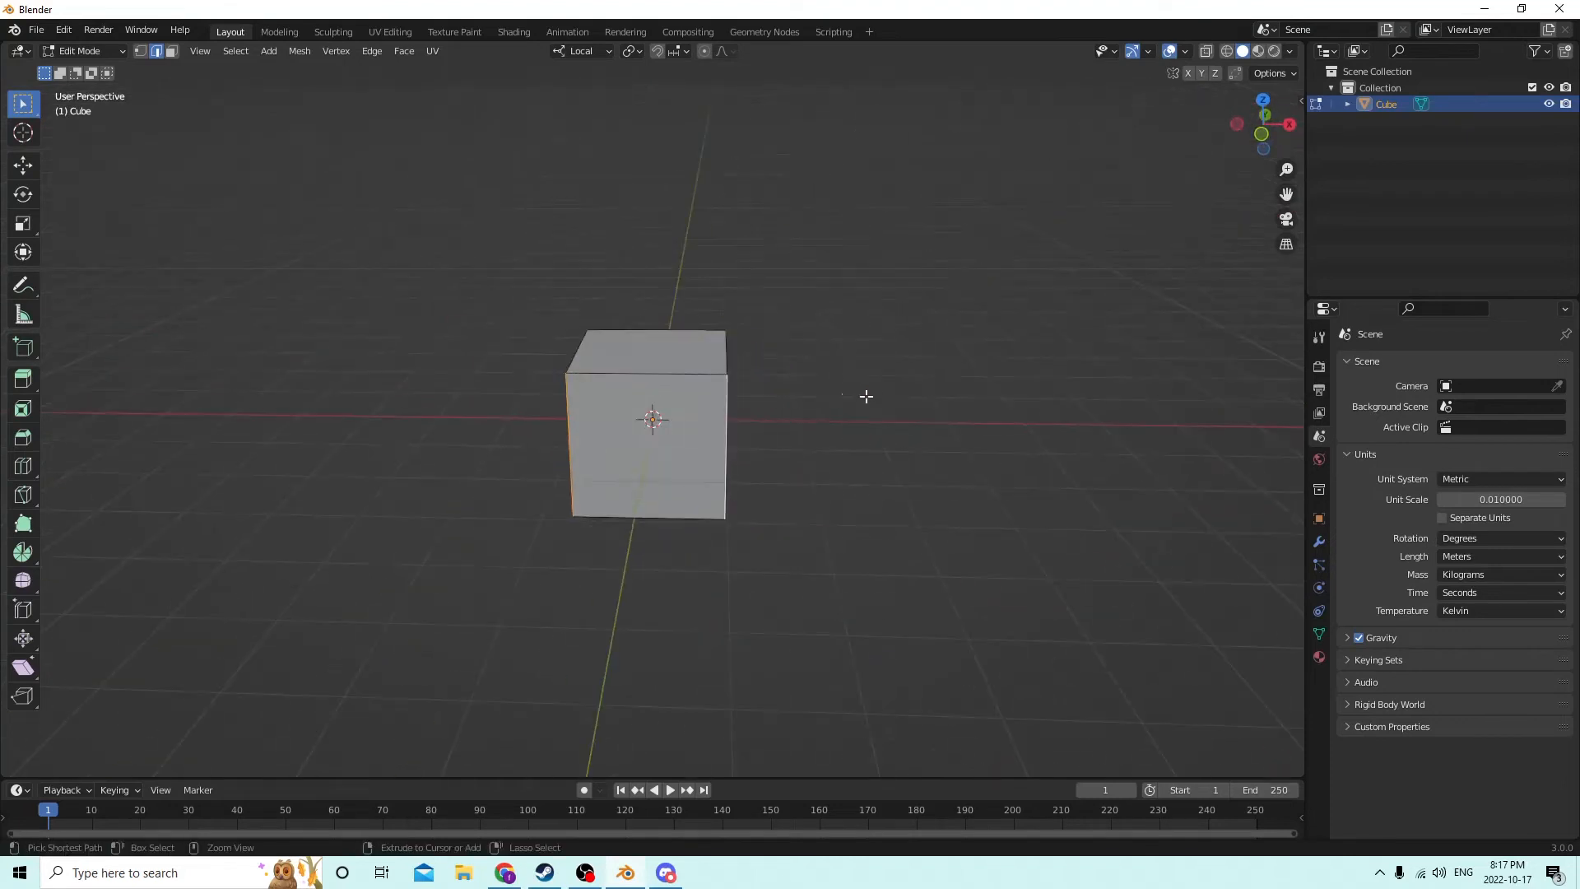
- Bevel the four vertical edges by about 0.0062 m with 4 segments and return to object mode
key(ctrl+b)
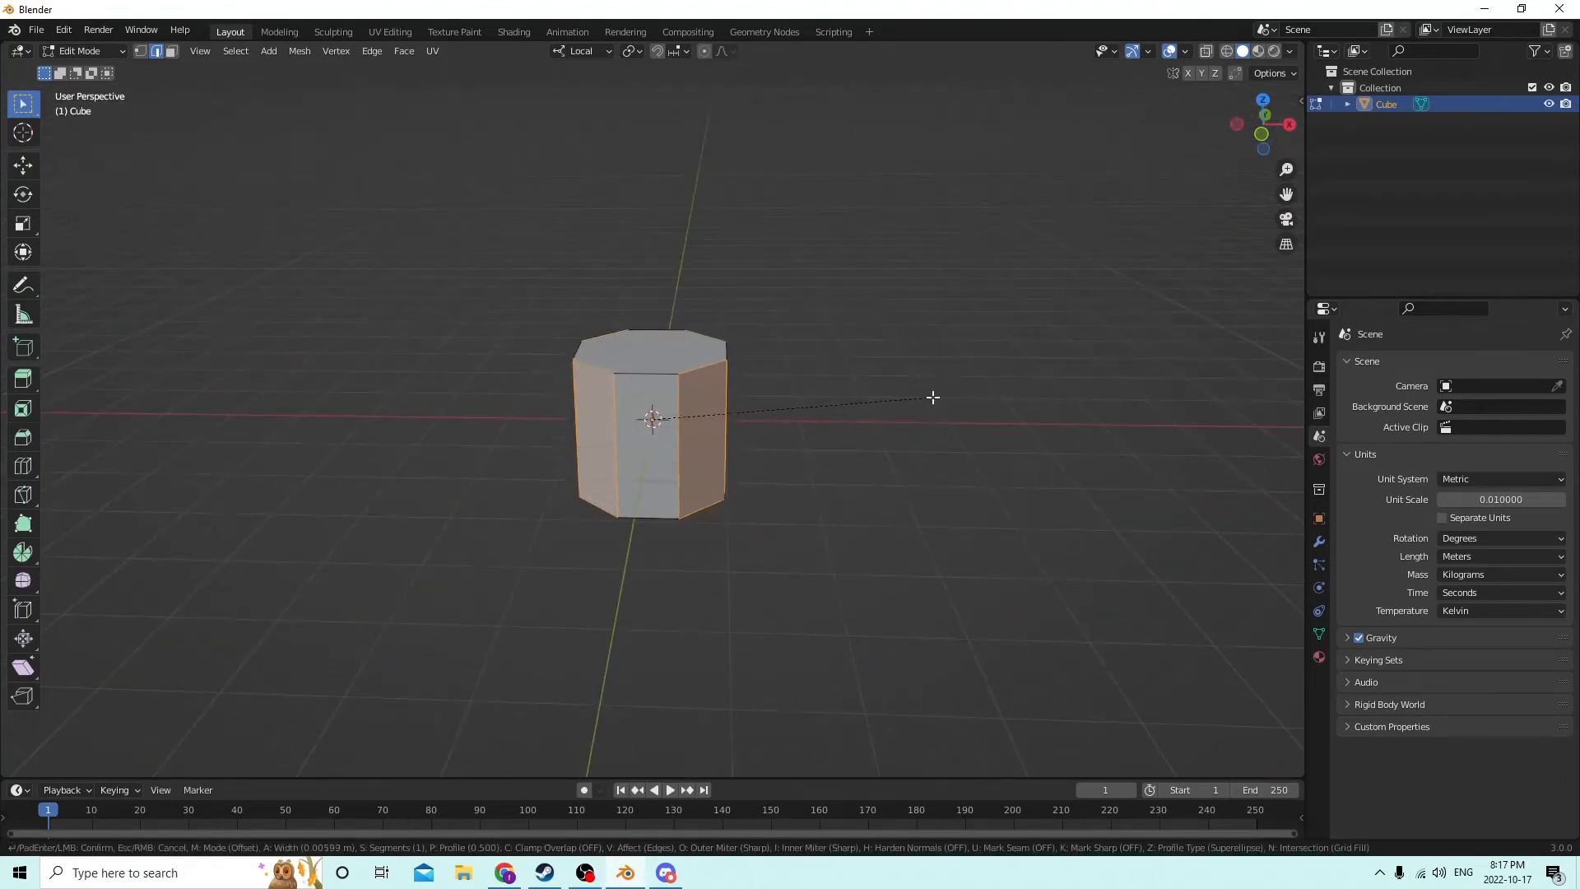
click(934, 395)
click(119, 764)
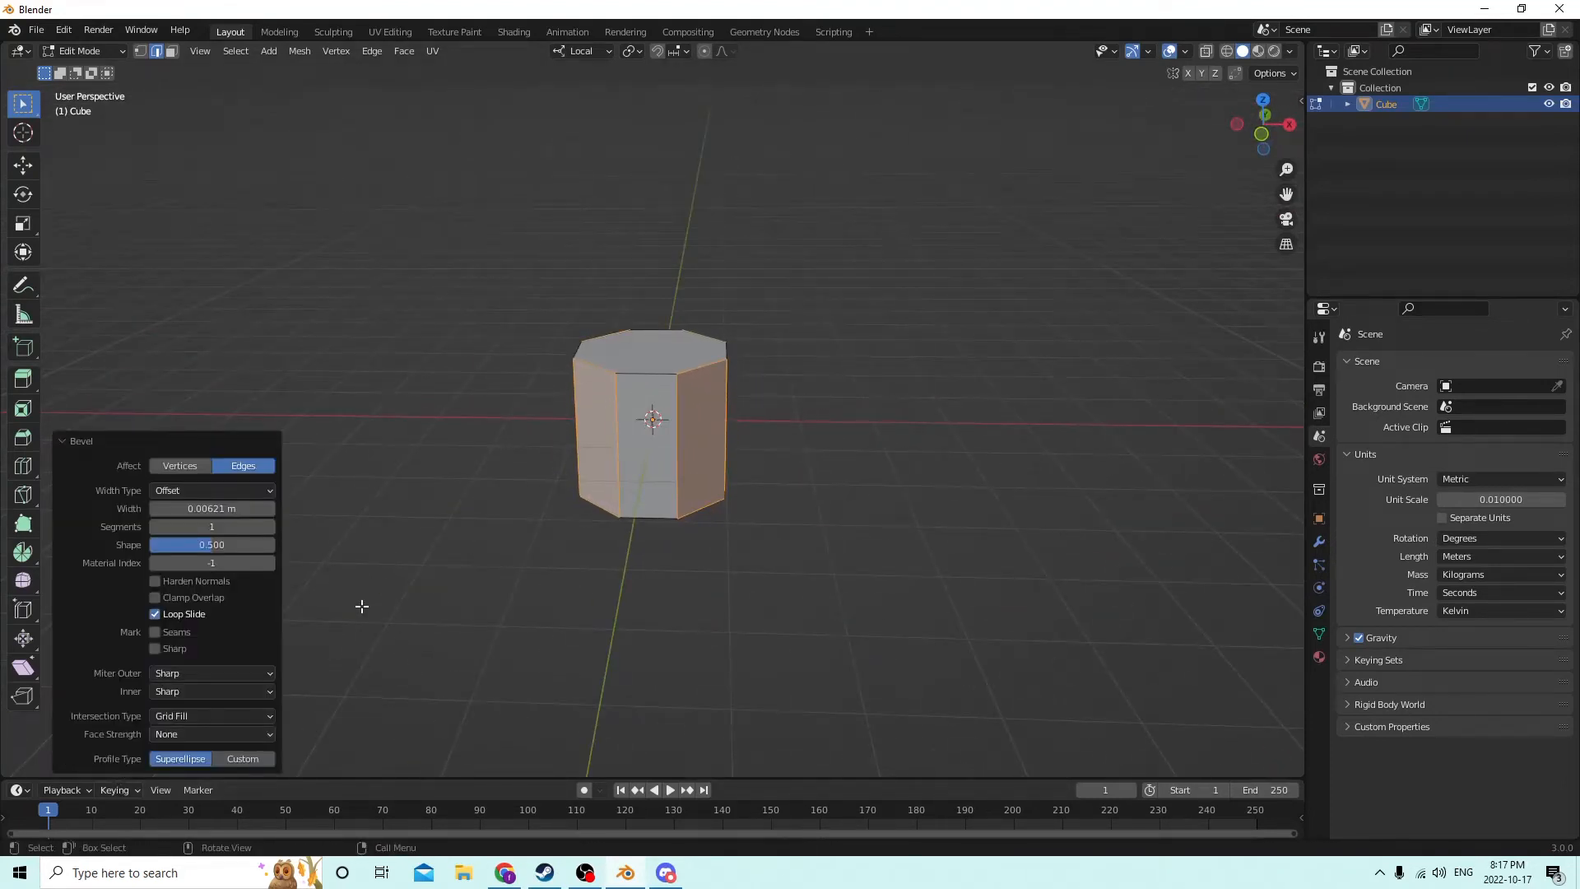
click(214, 528)
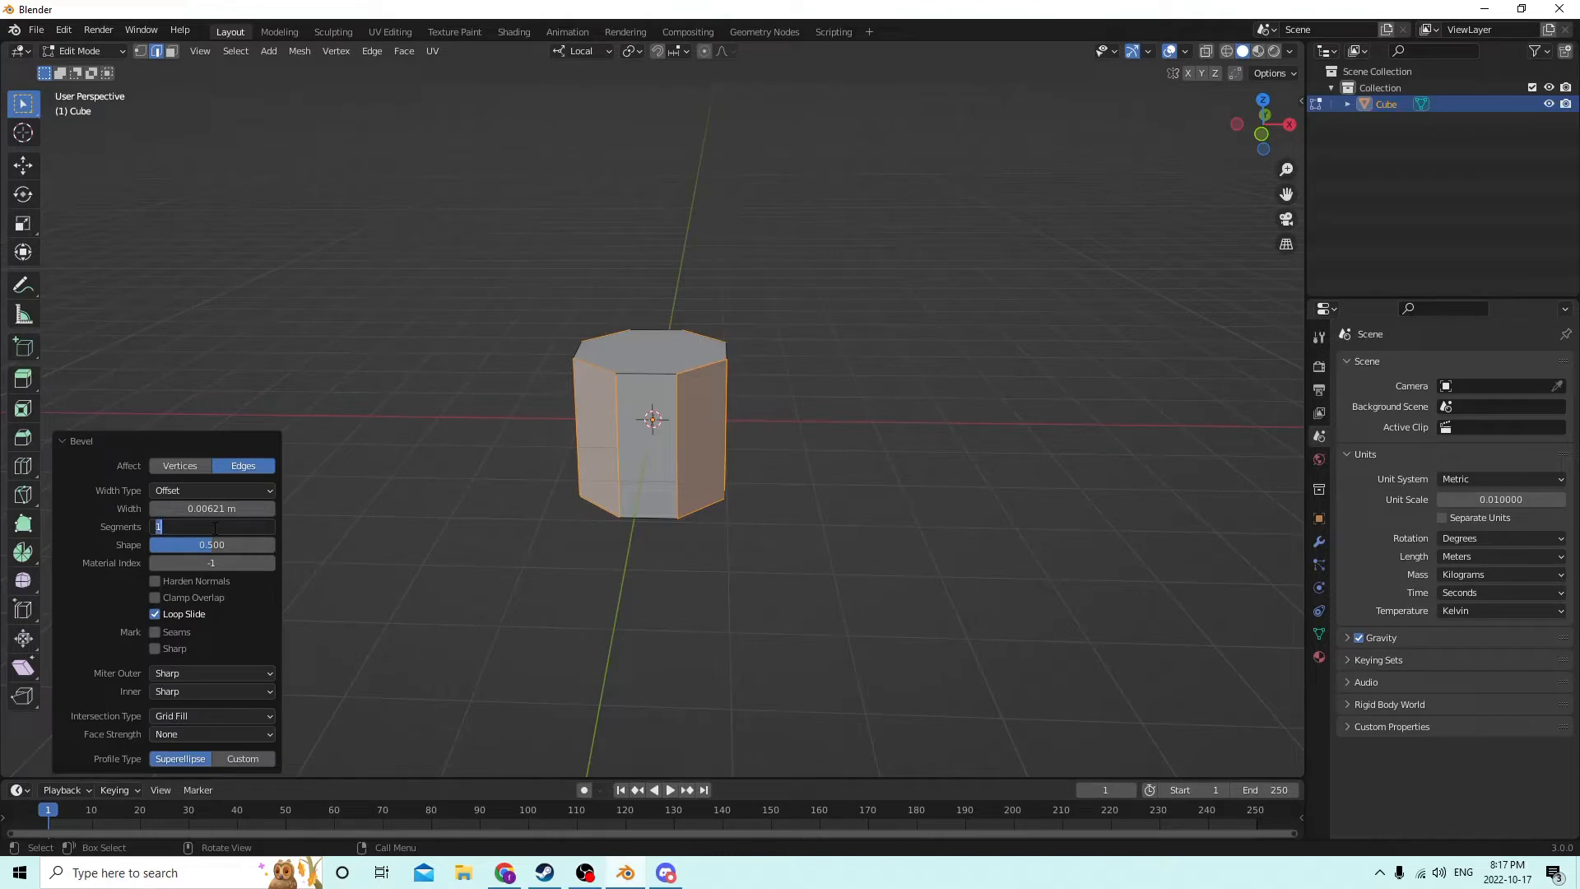
key(Return)
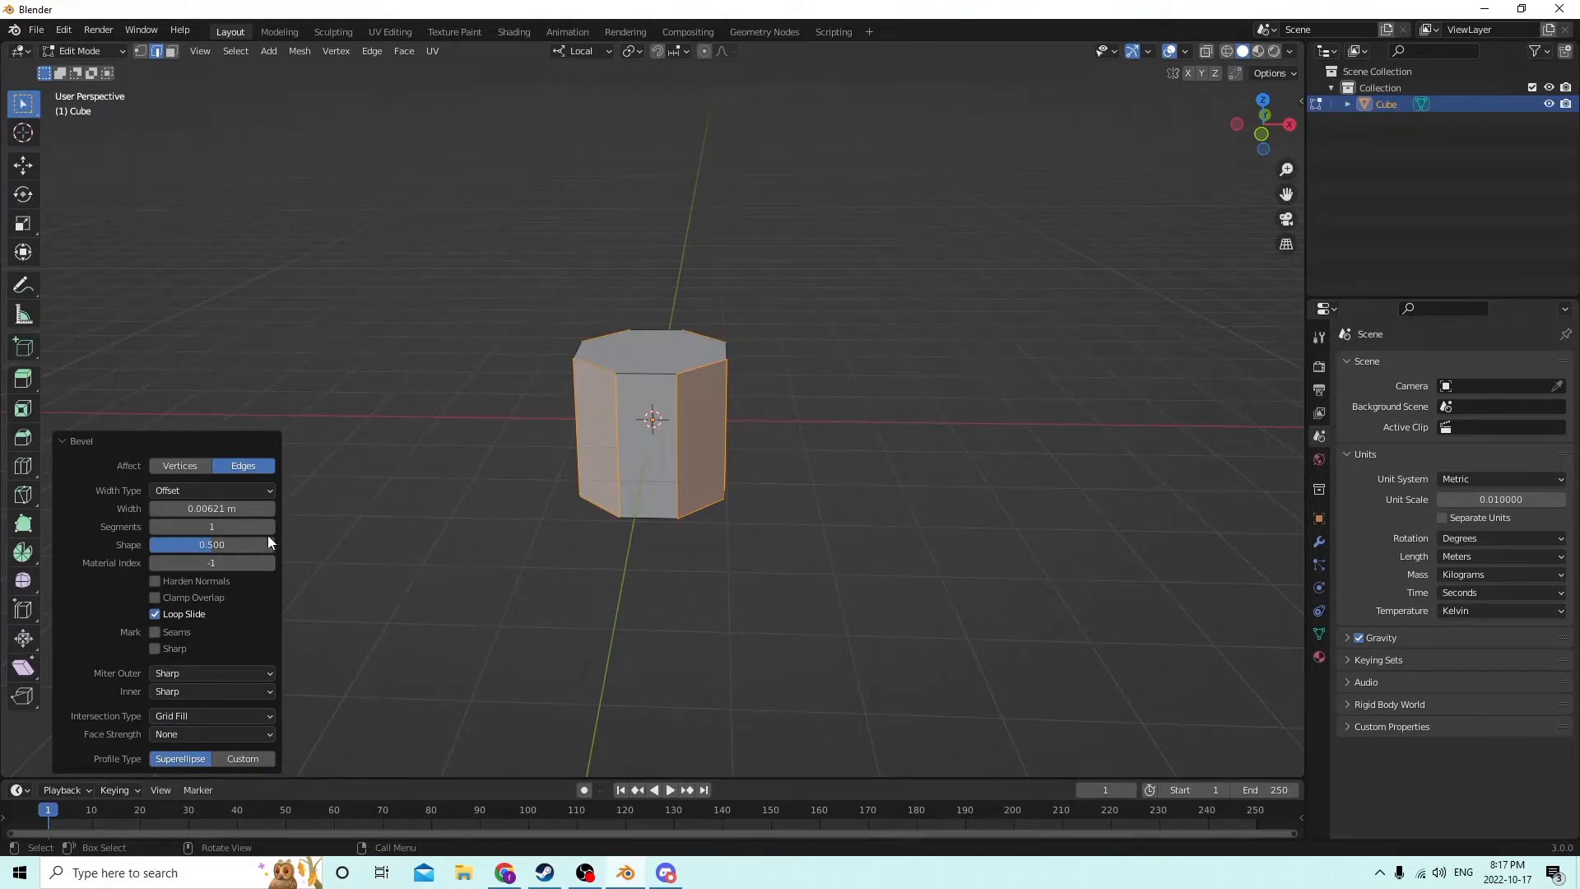
click(272, 525)
click(272, 526)
click(271, 526)
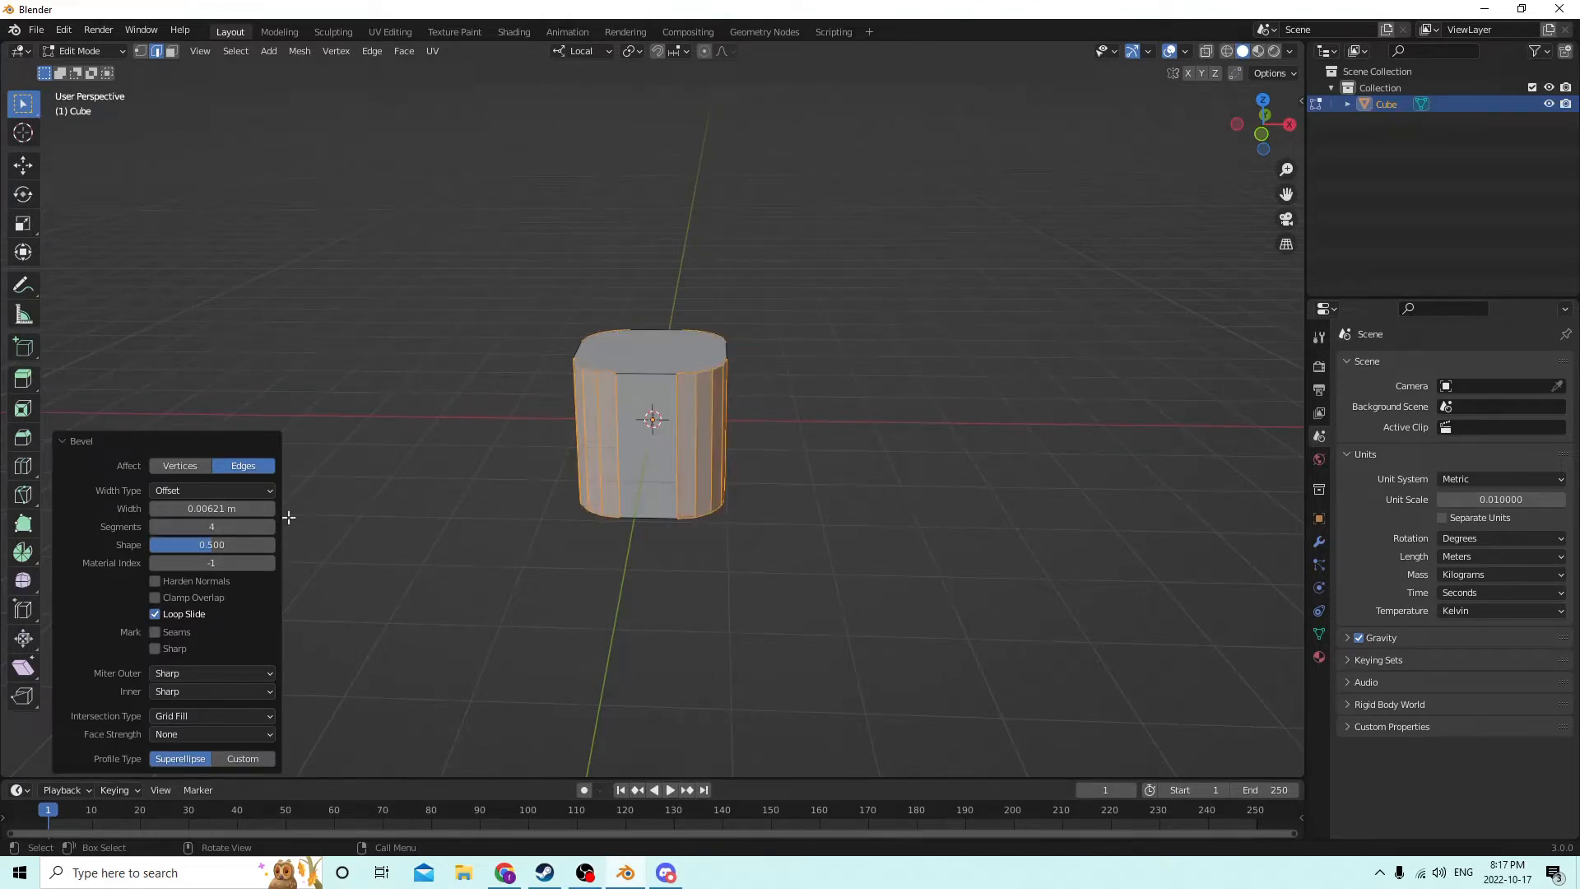
middle_drag(498, 444, 775, 337)
click(868, 333)
key(Tab)
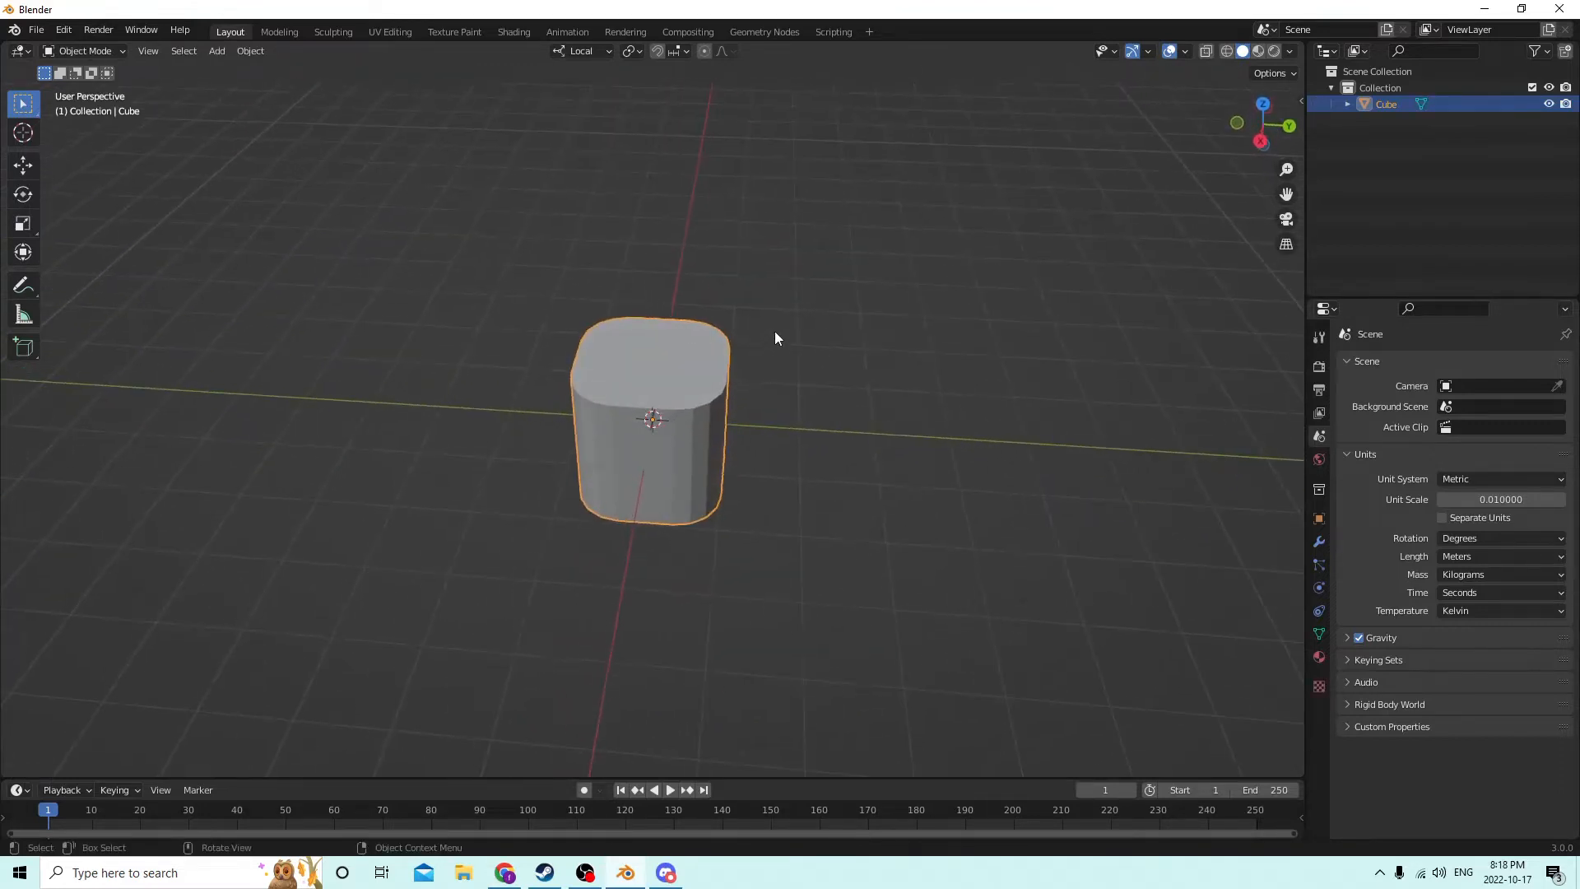
- Undo the changes back to the unbevelled cube in edit mode with its four vertical edges selected
click(63, 30)
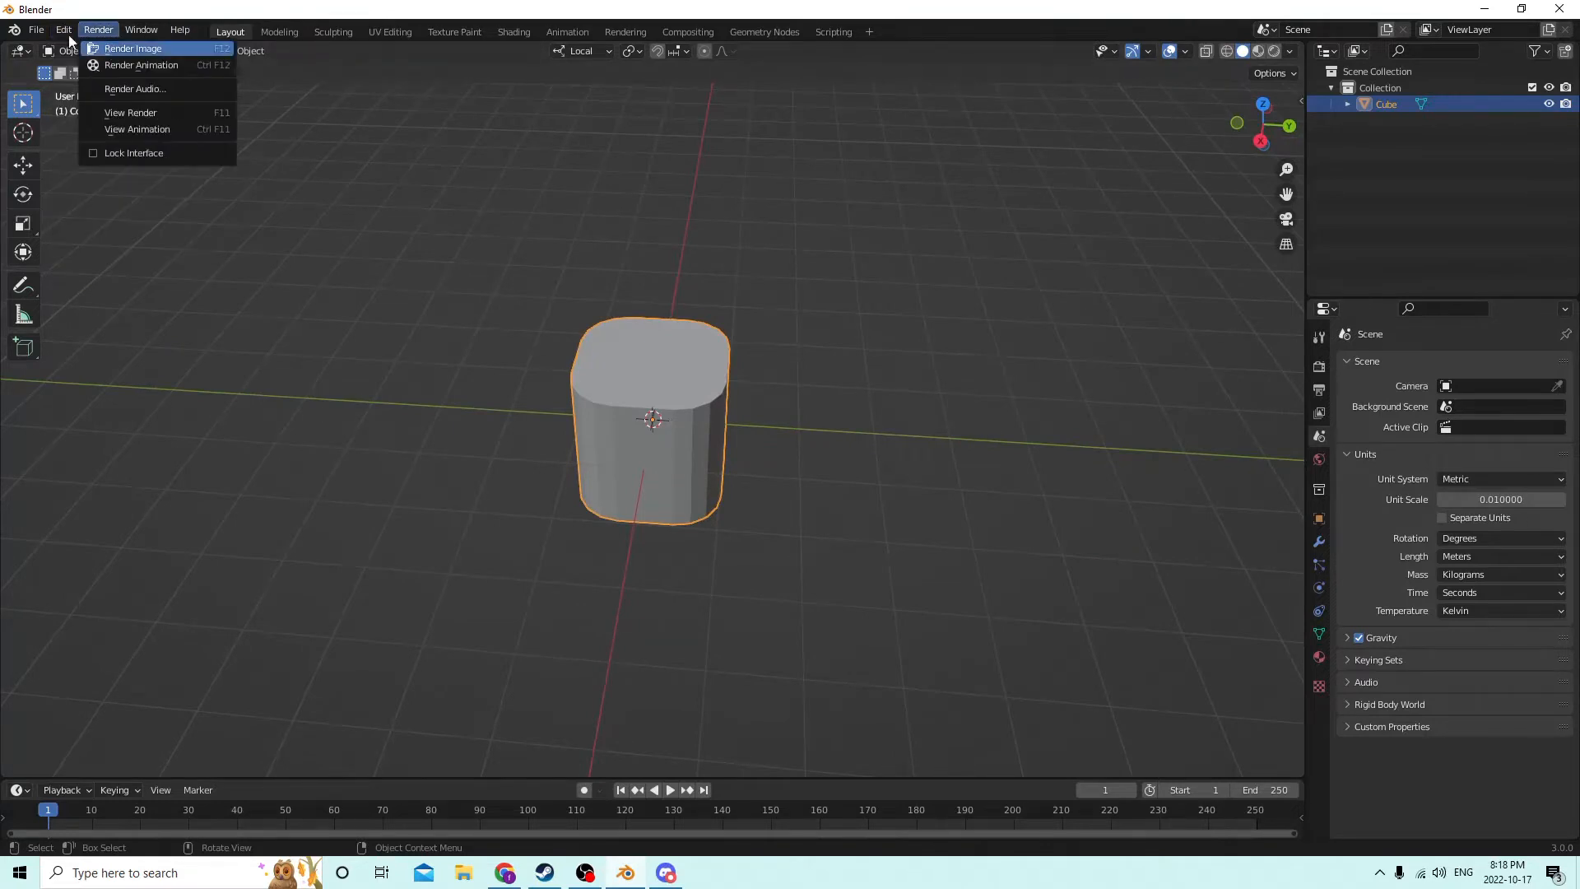
click(62, 32)
click(62, 32)
click(77, 46)
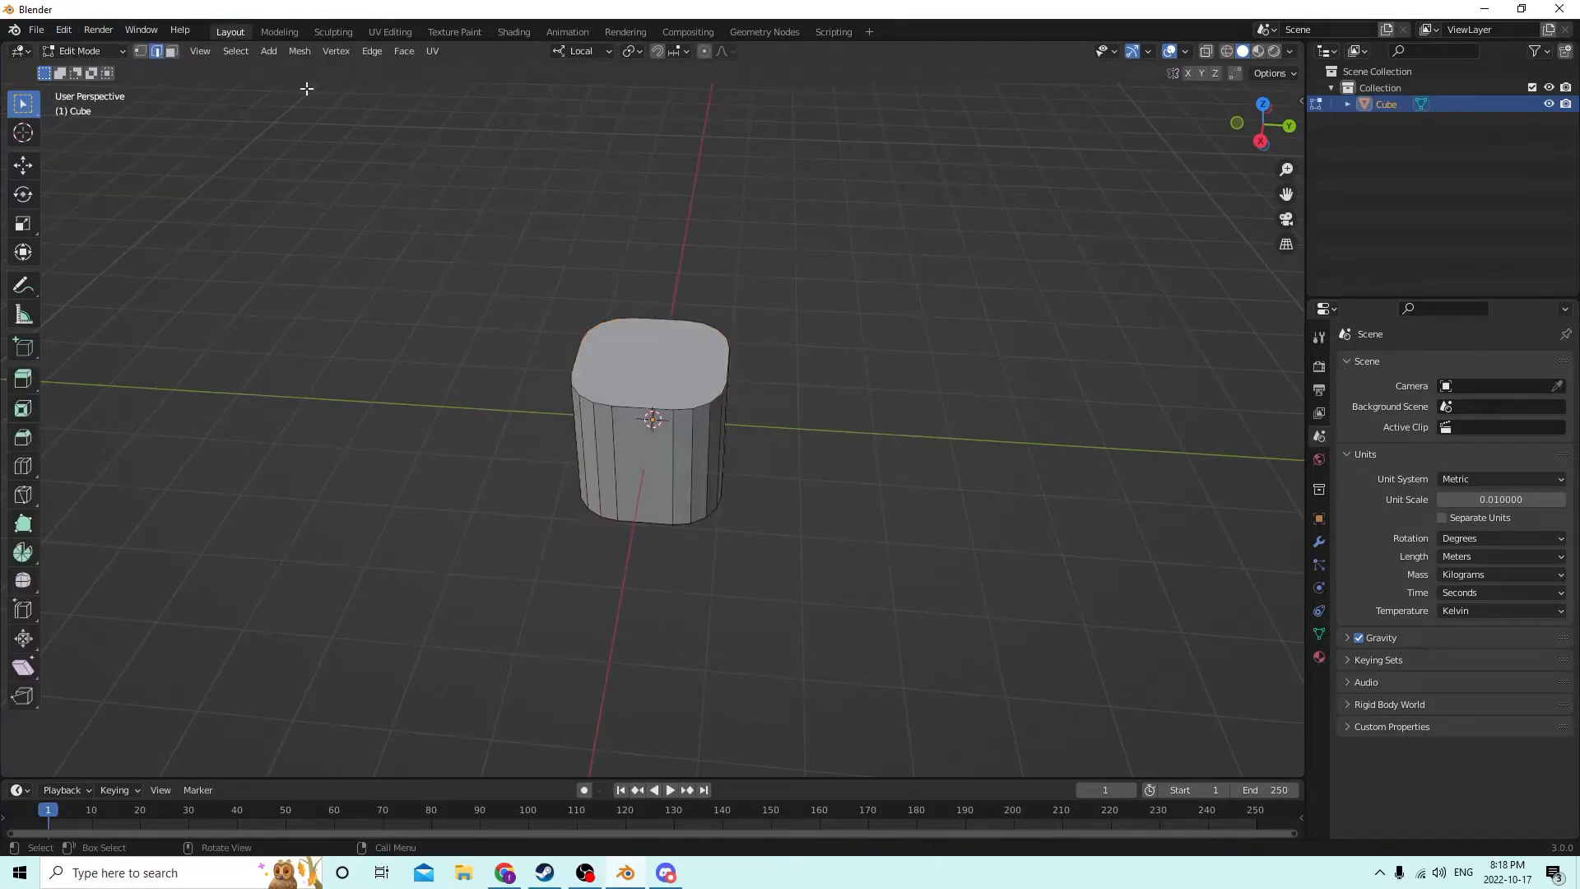
click(66, 30)
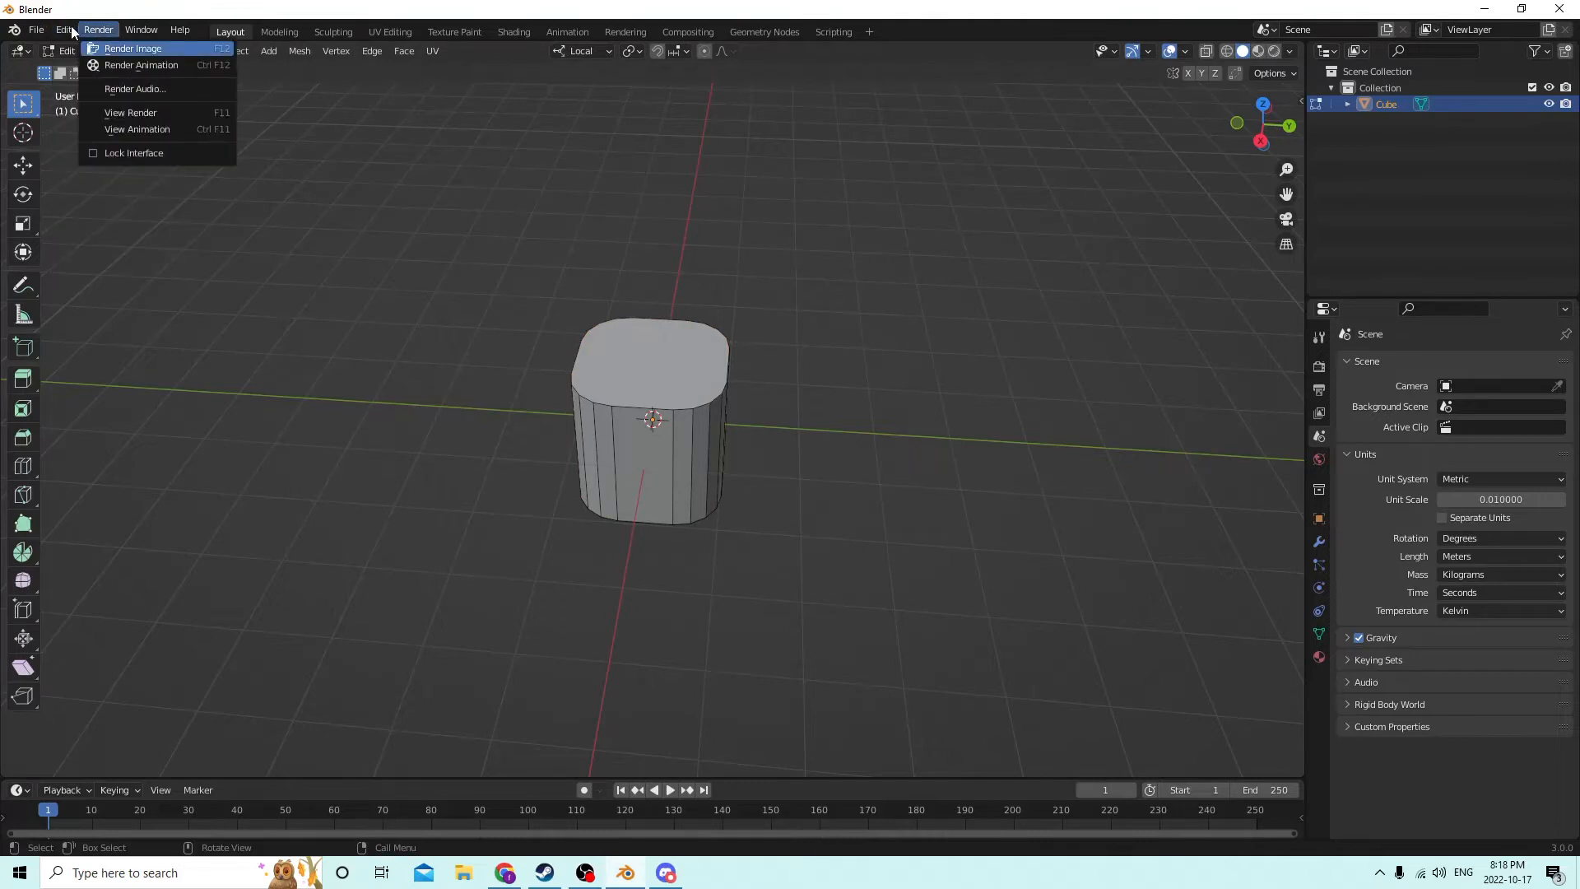
click(71, 29)
click(66, 32)
click(76, 46)
click(66, 32)
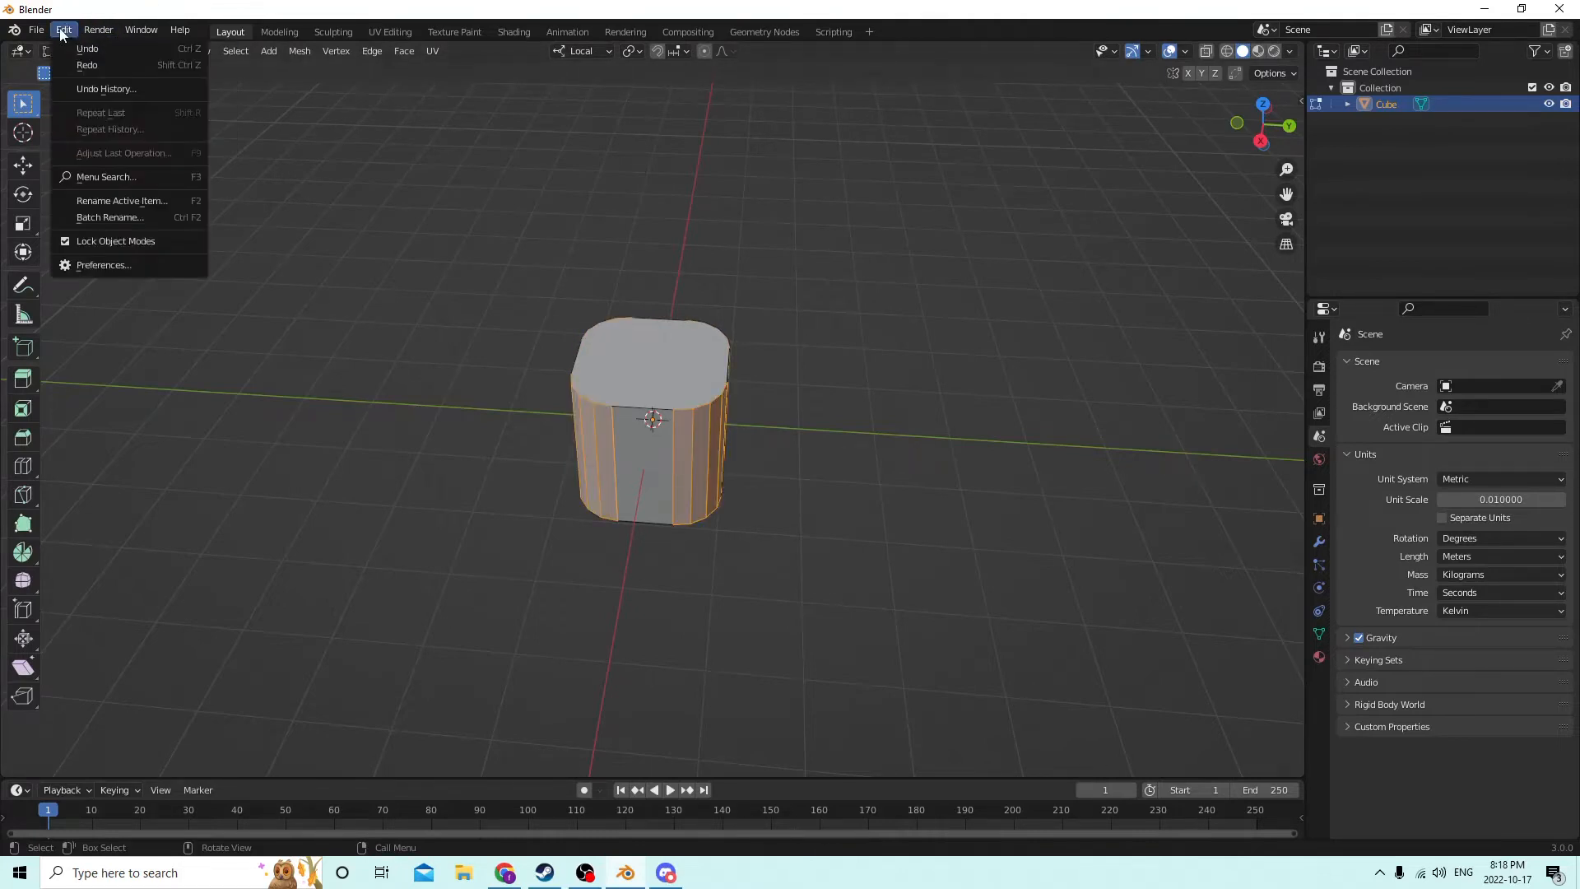
click(78, 49)
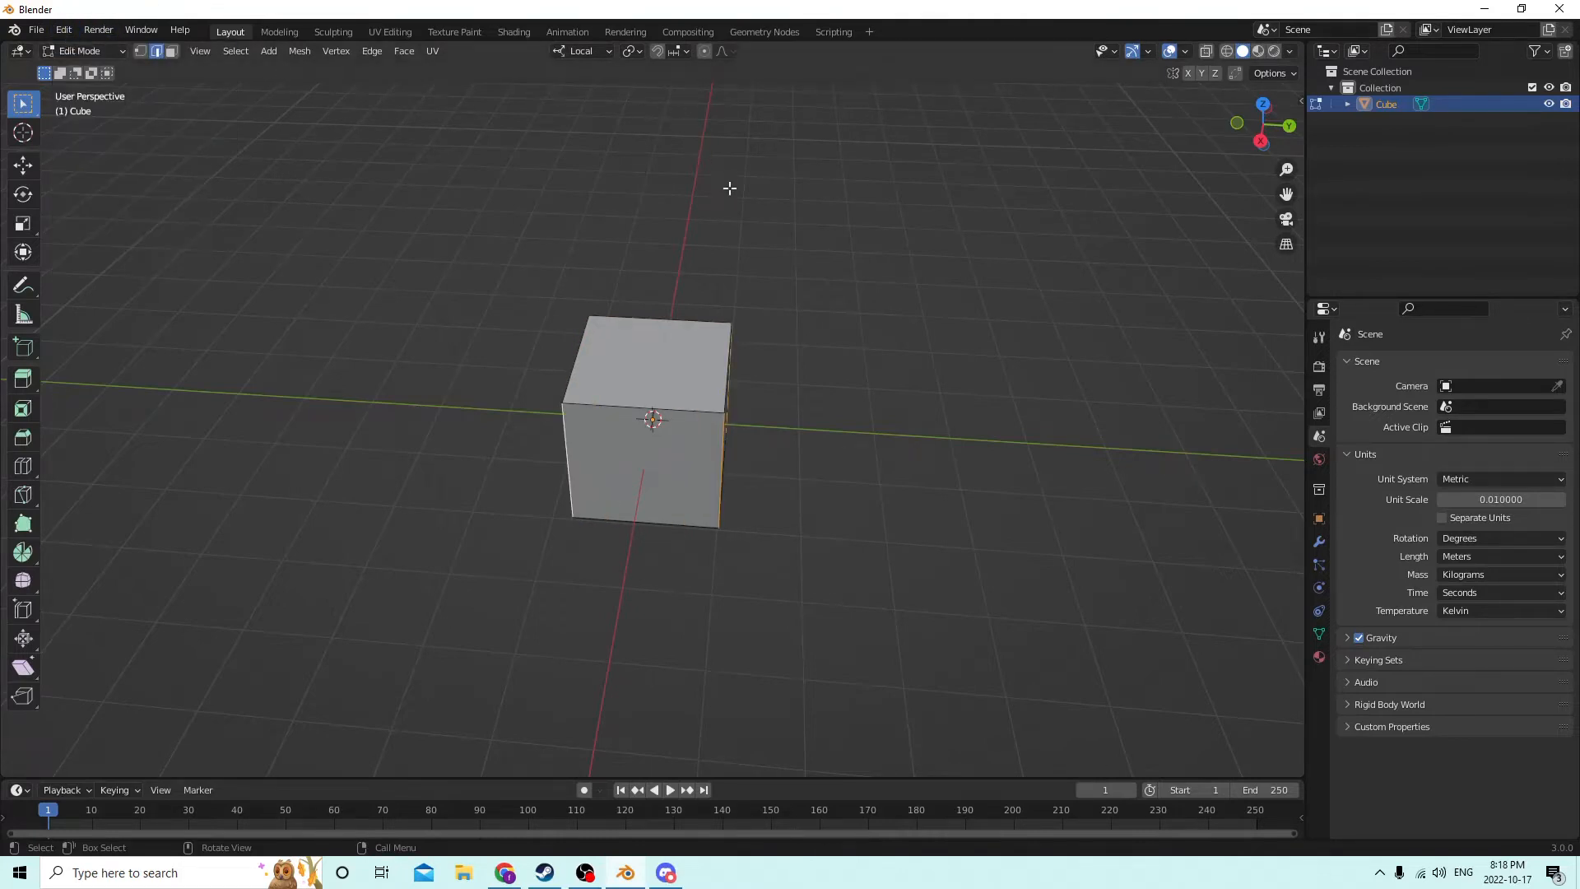
- Bevel the four vertical edges by about 0.0094 m to form a near-round cylinder, and leave edit mode
middle_drag(730, 183, 840, 247)
key(ctrl+b)
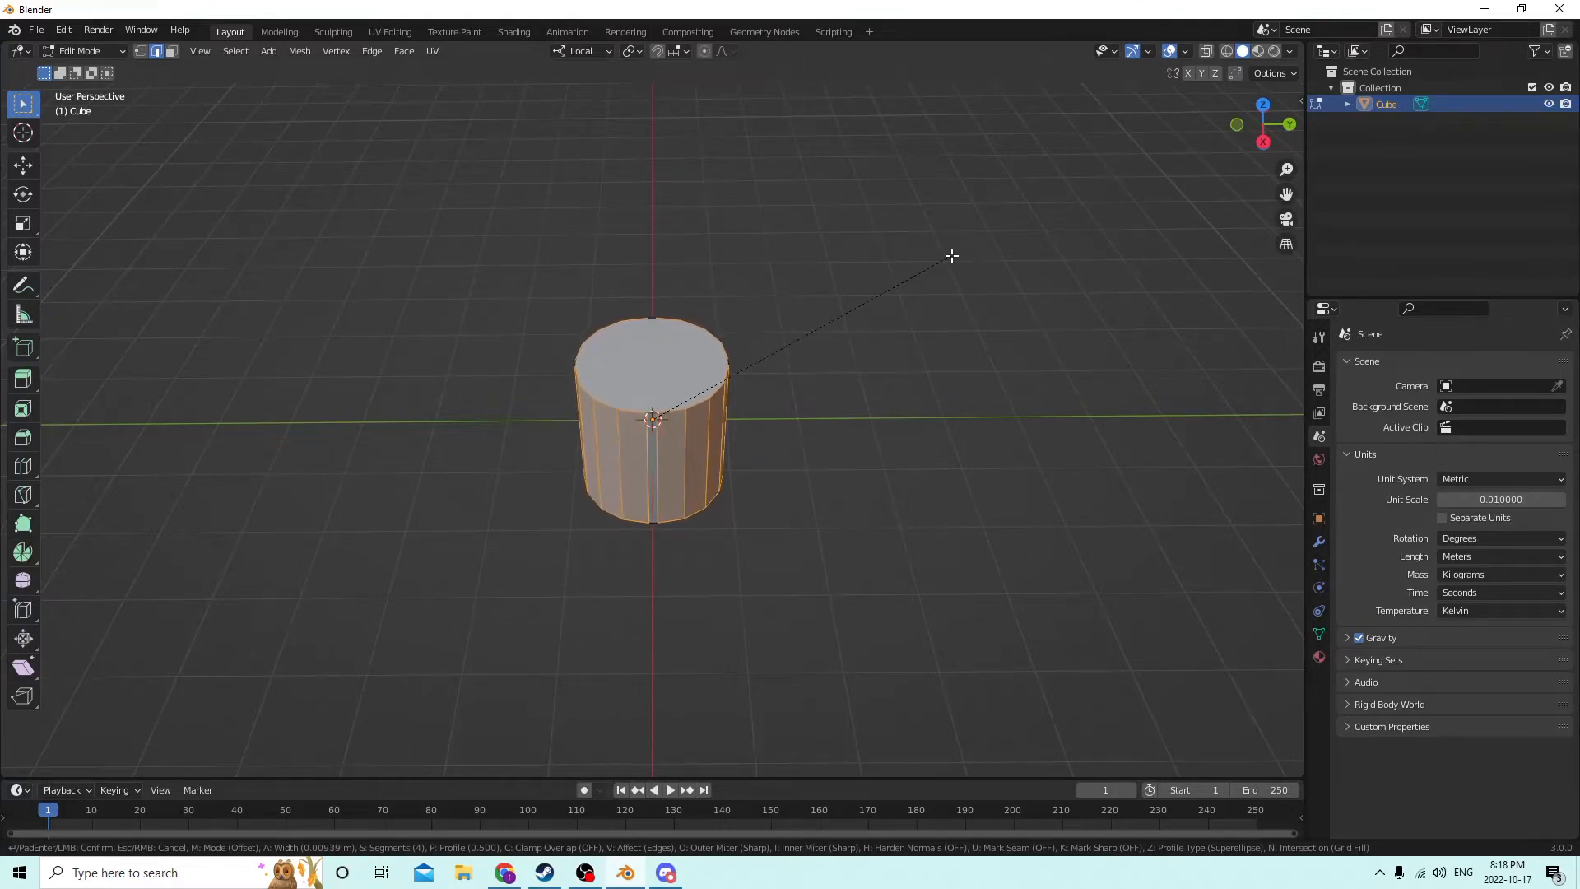
click(951, 256)
middle_drag(949, 255, 530, 145)
click(790, 264)
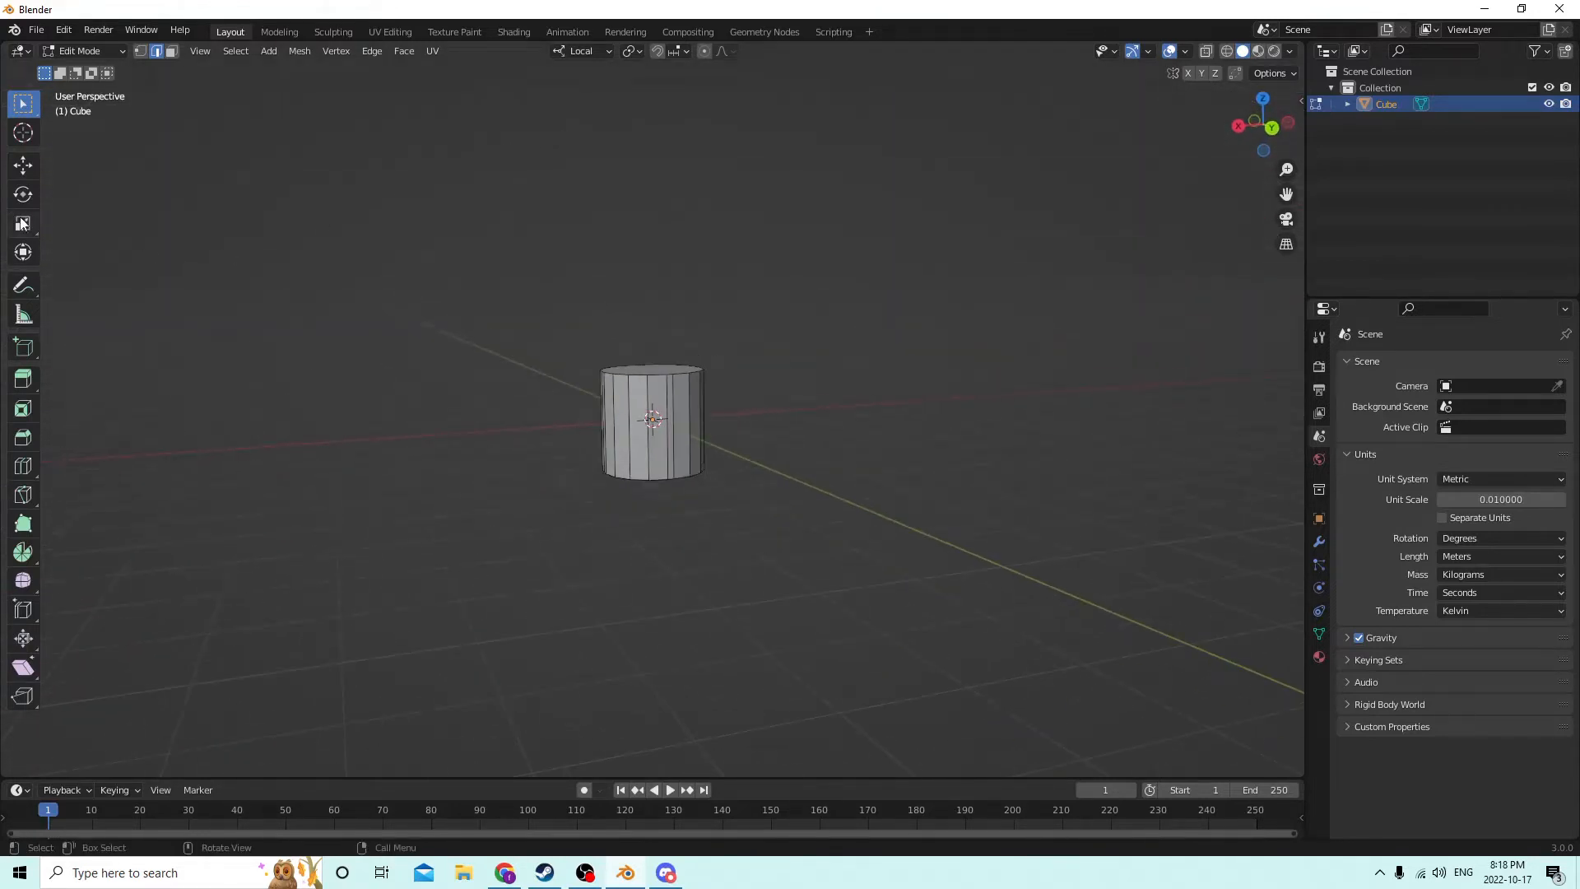
key(Tab)
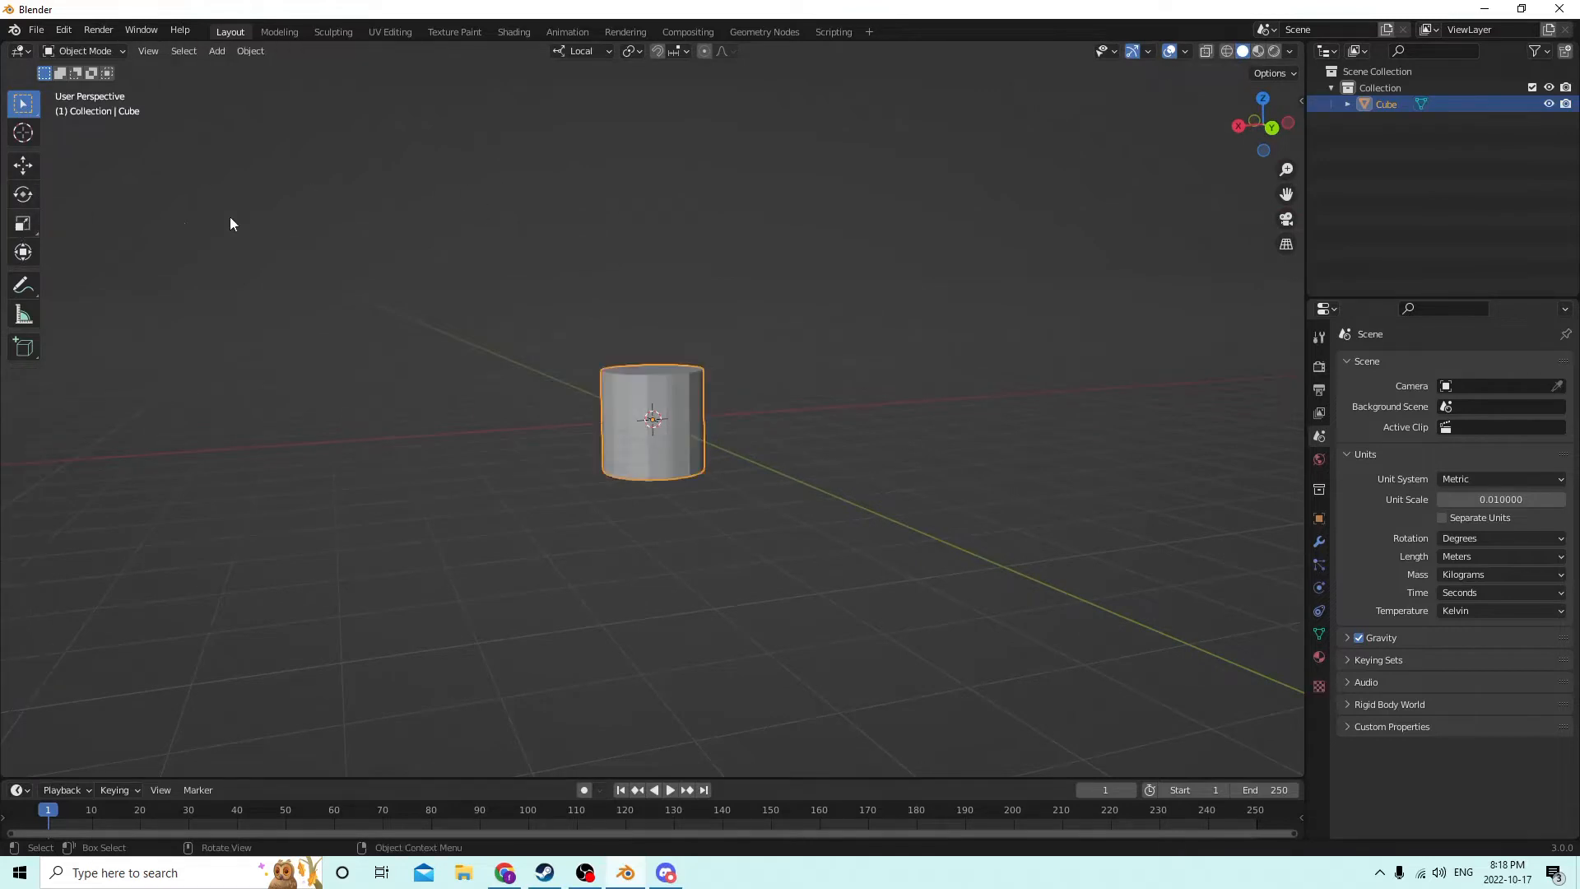
- Scale the cylinder taller along Z and move it upward along Z so its base sits near the floor grid
click(24, 222)
middle_drag(590, 219, 756, 295)
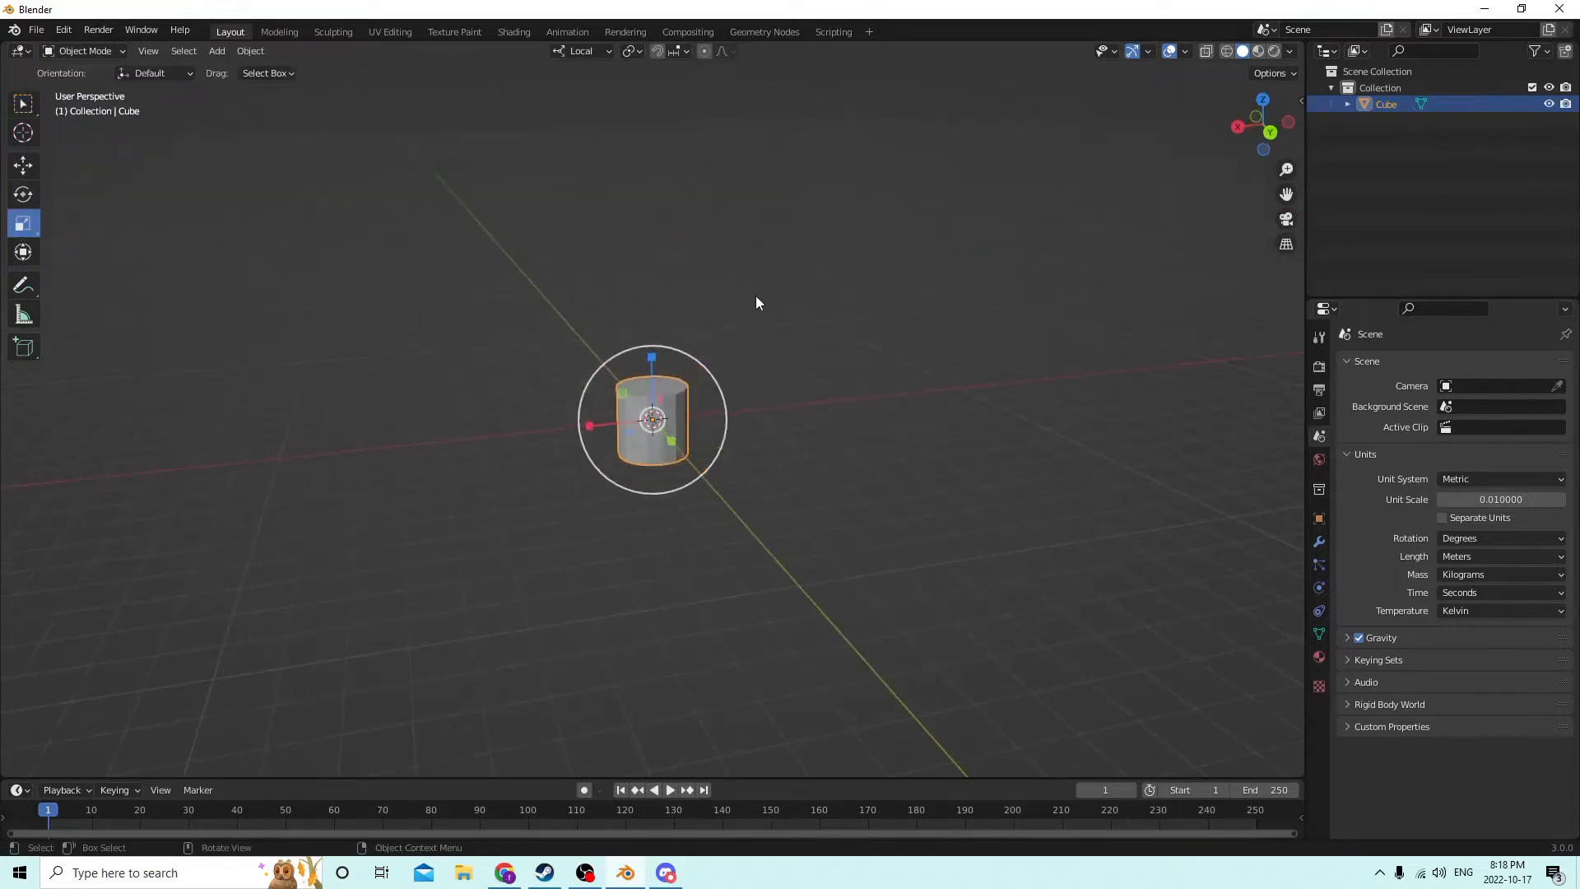
drag(650, 358, 654, 241)
middle_drag(630, 249, 640, 334)
click(22, 173)
drag(648, 352, 649, 260)
middle_drag(646, 262, 201, 77)
- In edit mode, select the cylinder's top face and extrude it upward about 0.0135 m
click(626, 342)
key(Tab)
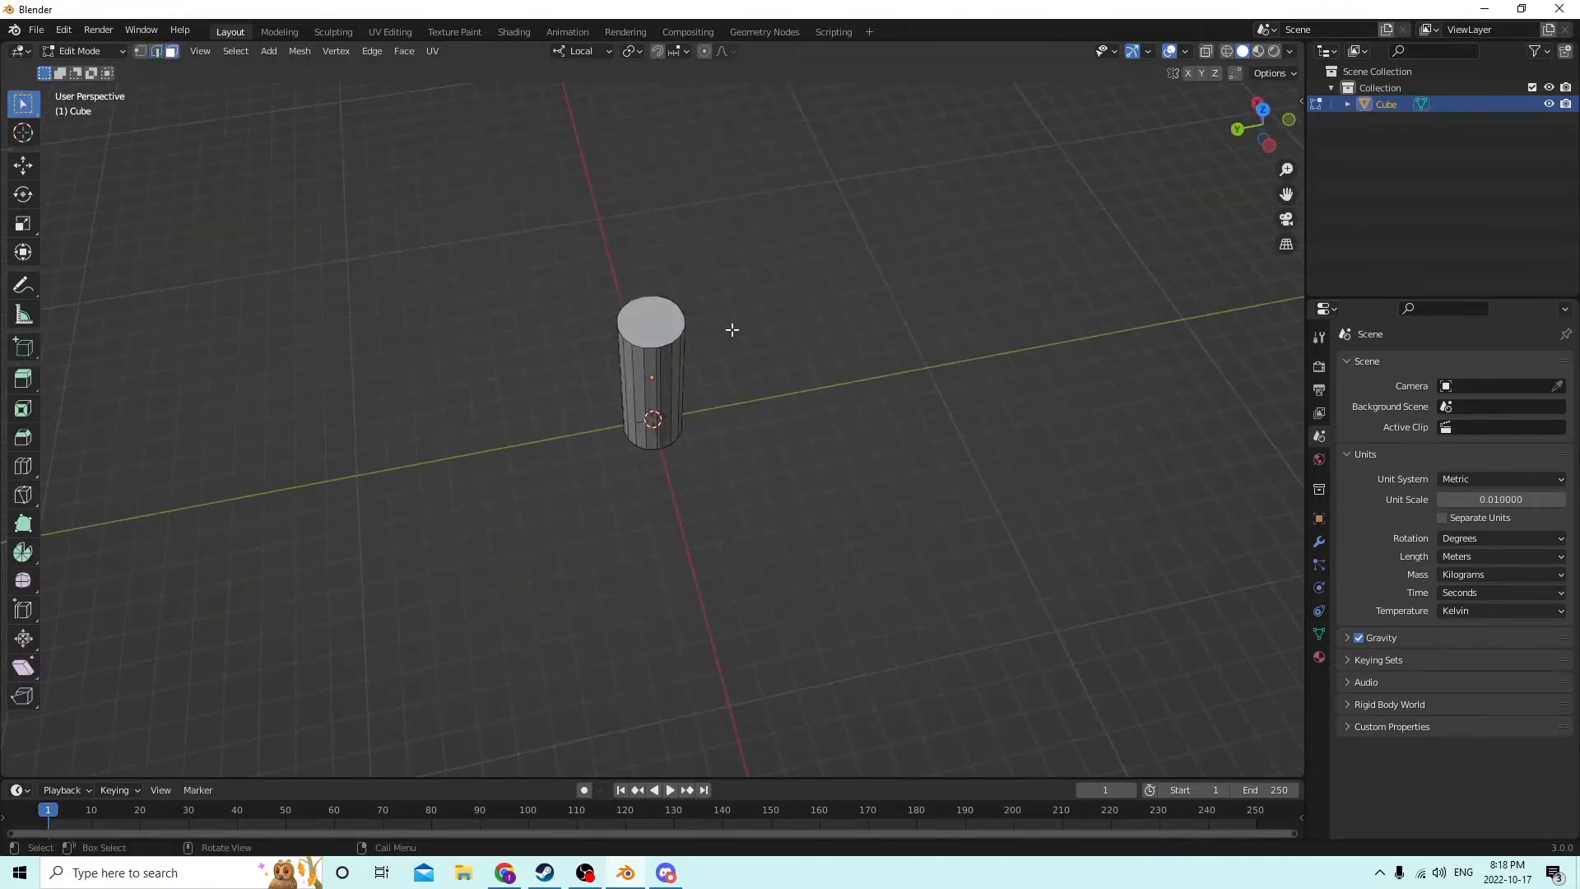
middle_drag(640, 312, 685, 176)
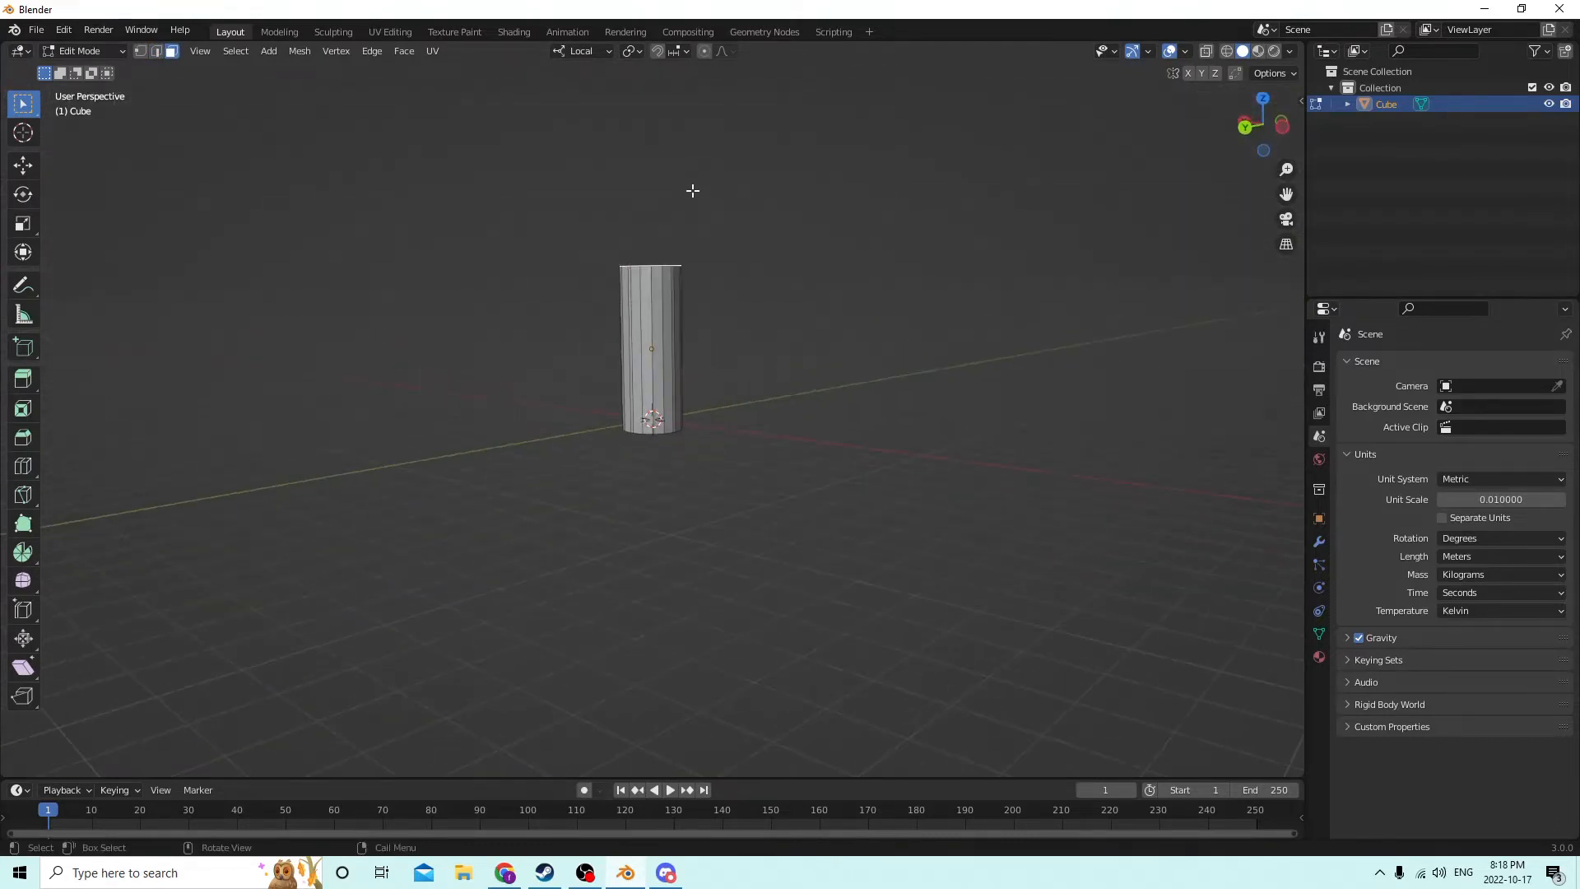
key(e)
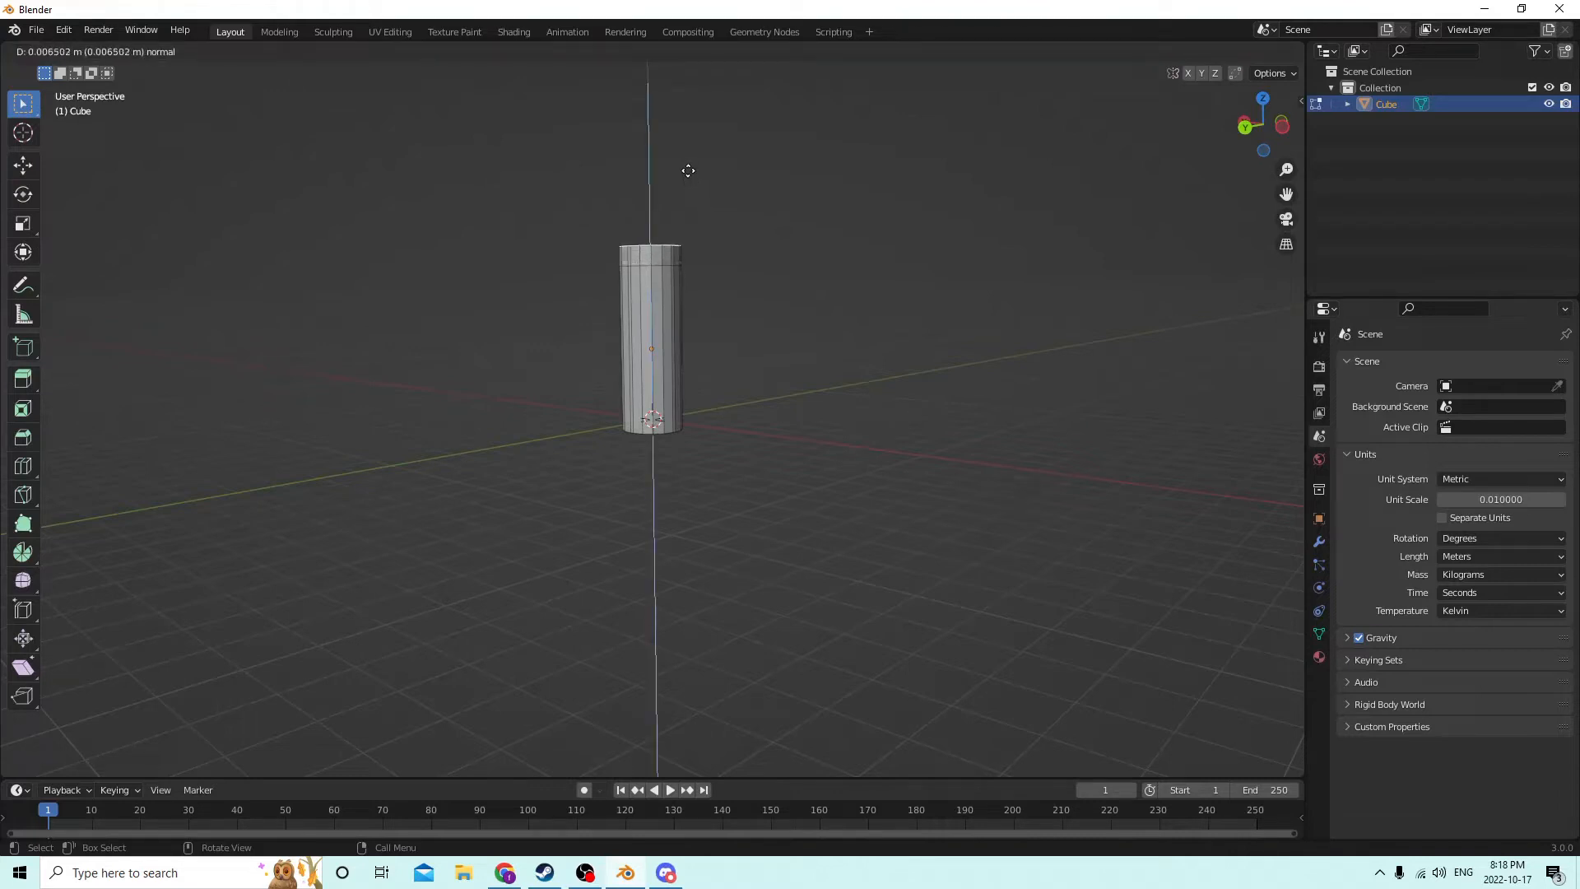
click(690, 153)
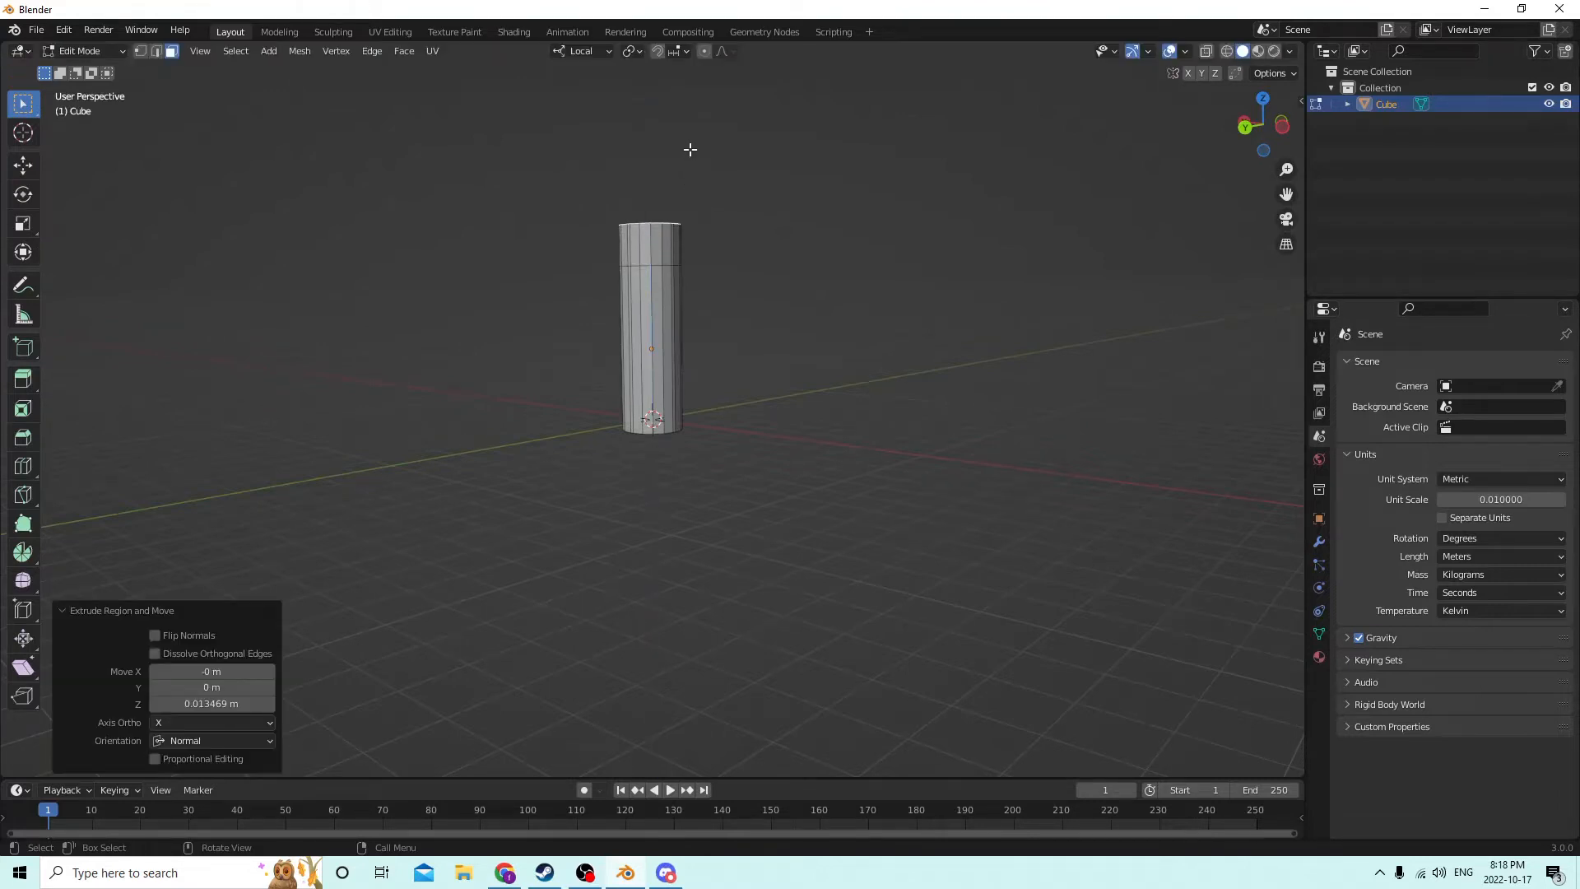
- Shift the cylinder's top face about -0.0012 m in X and scale it down to about 0.896
middle_drag(689, 153, 699, 217)
scroll(725, 271, up, 1)
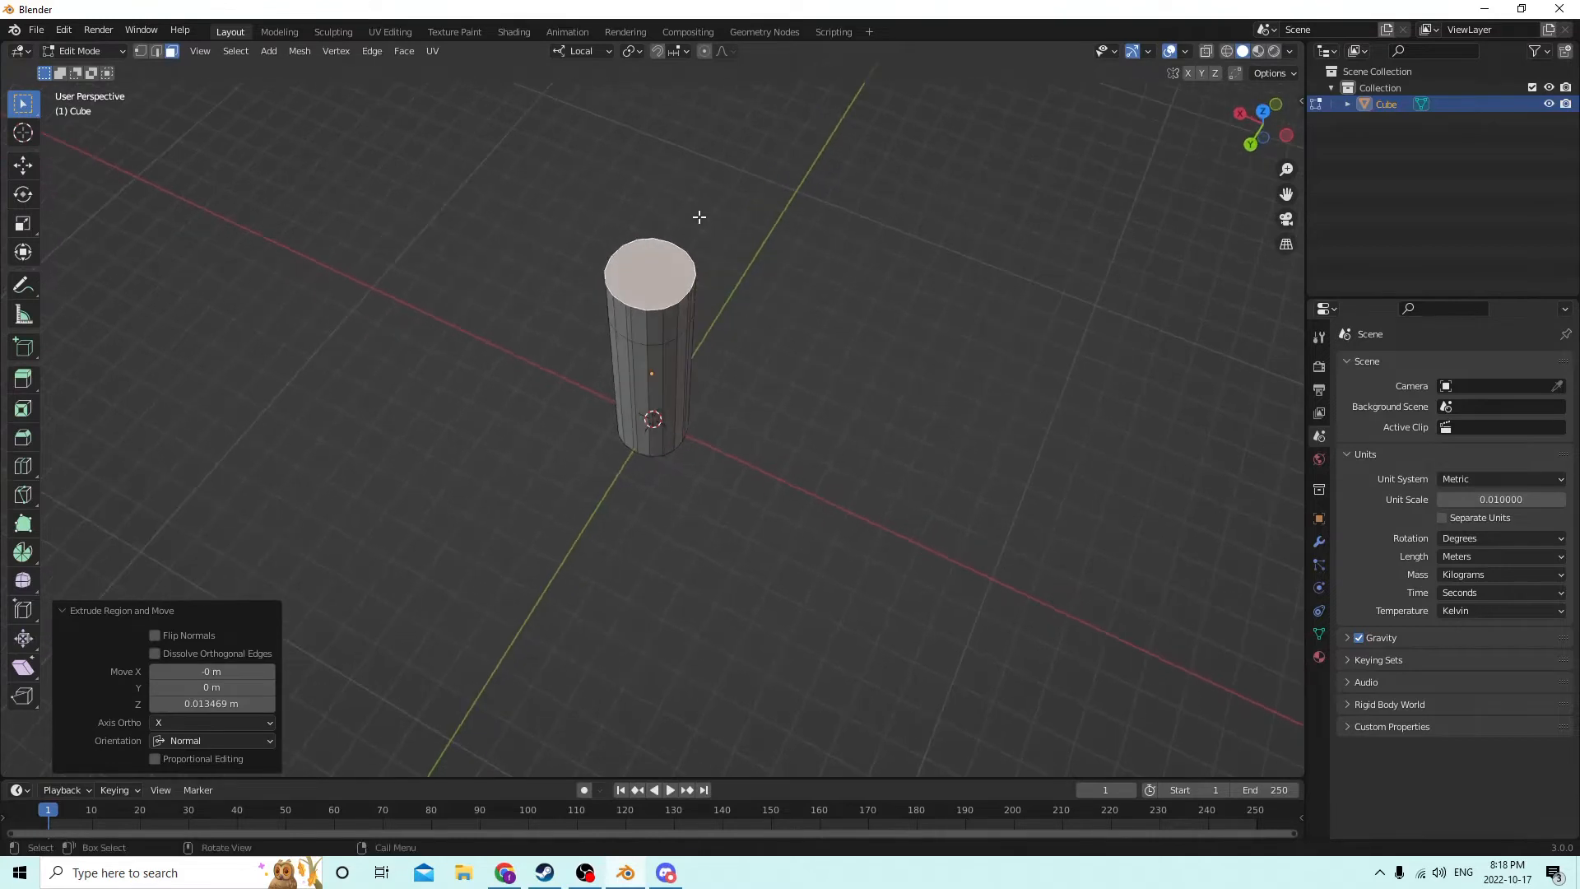
key(g)
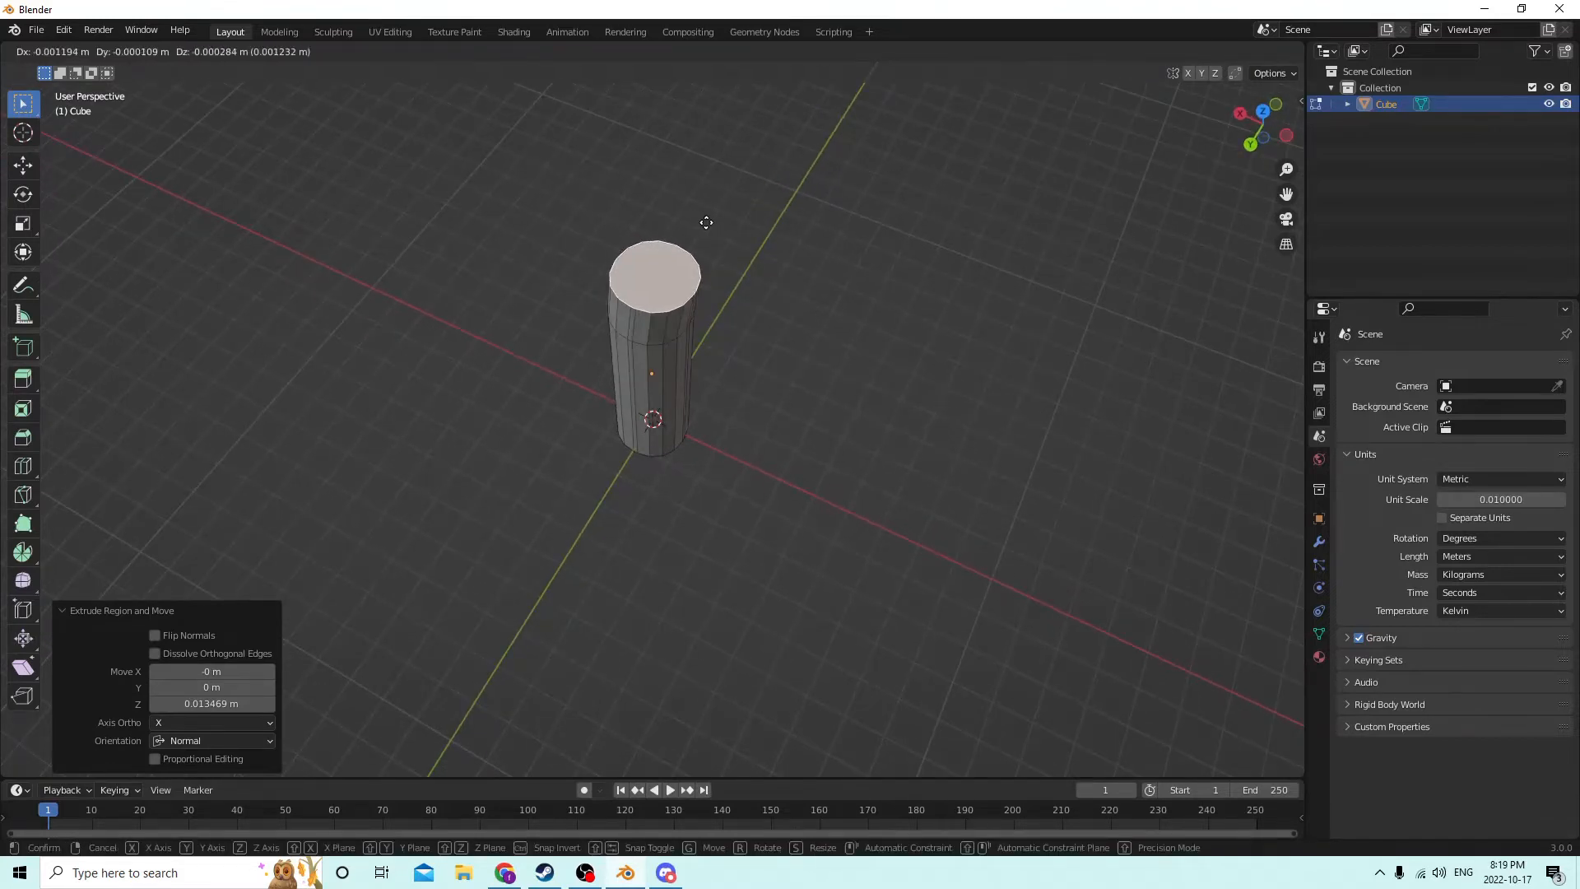
click(706, 222)
middle_drag(705, 222, 740, 169)
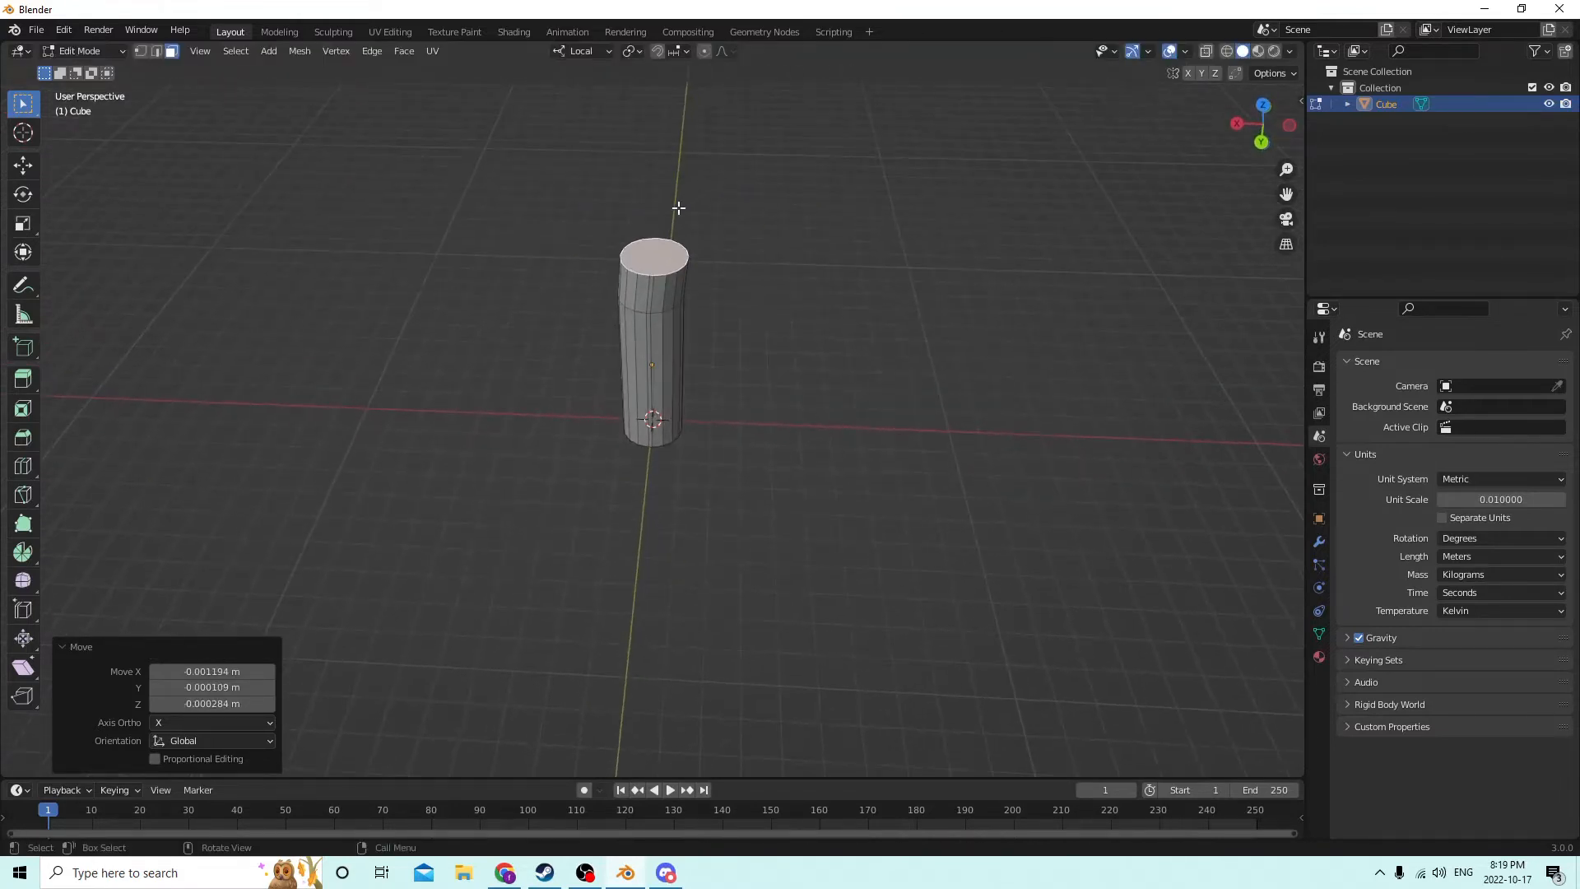
key(s)
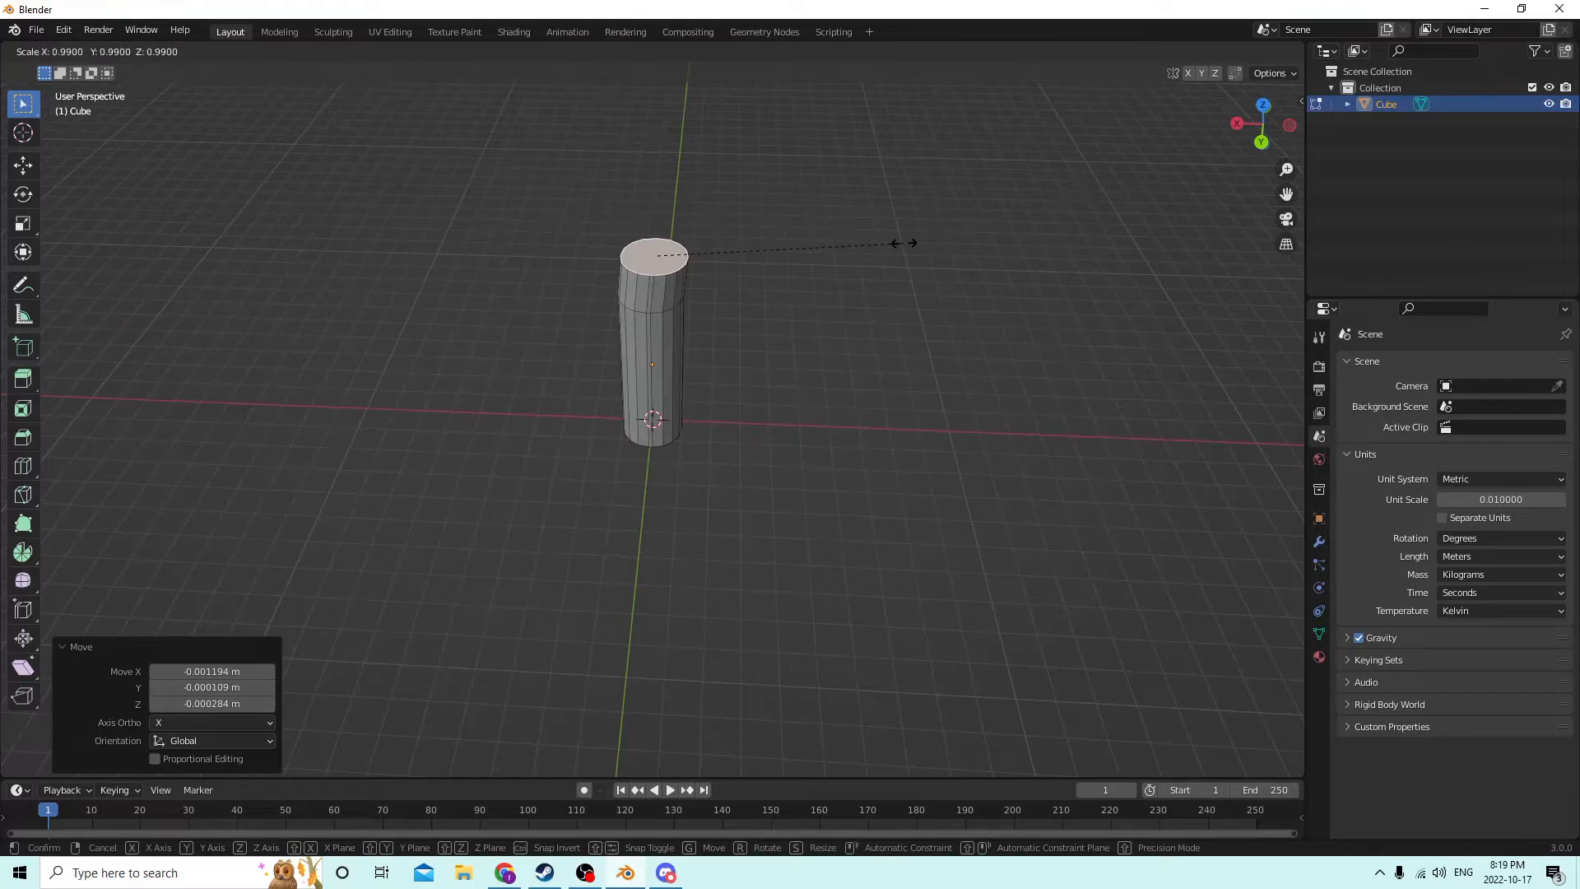
click(875, 239)
middle_drag(875, 239, 683, 203)
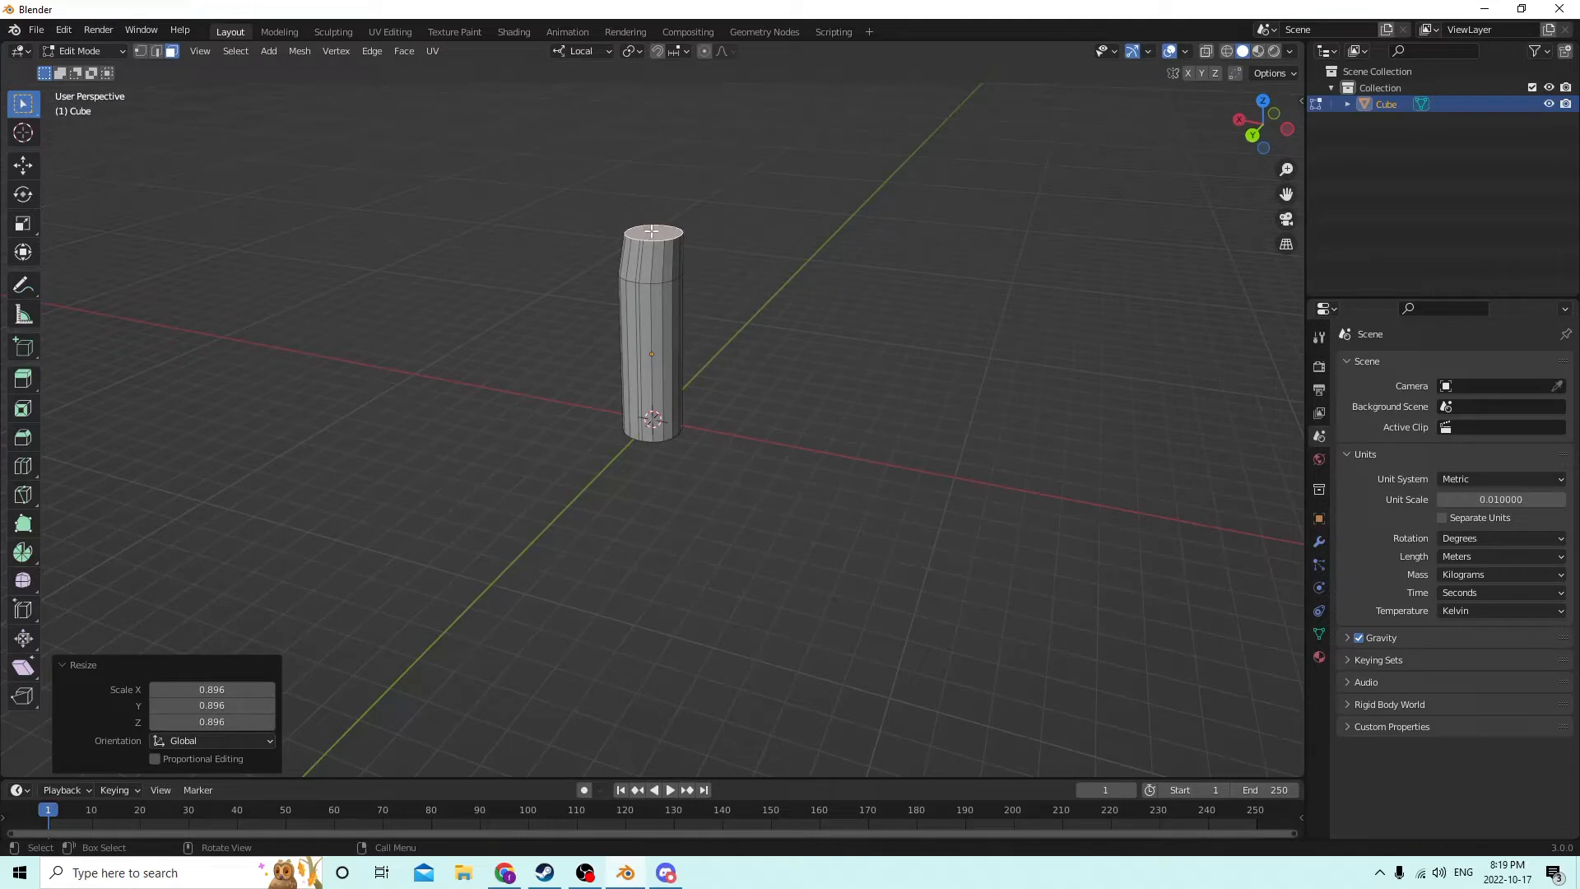
- Extrude the top face upward about 0.0203 m and offset it about 0.0043 m in X and -0.003 m in Y
key(e)
click(650, 176)
middle_drag(650, 176, 684, 264)
key(g)
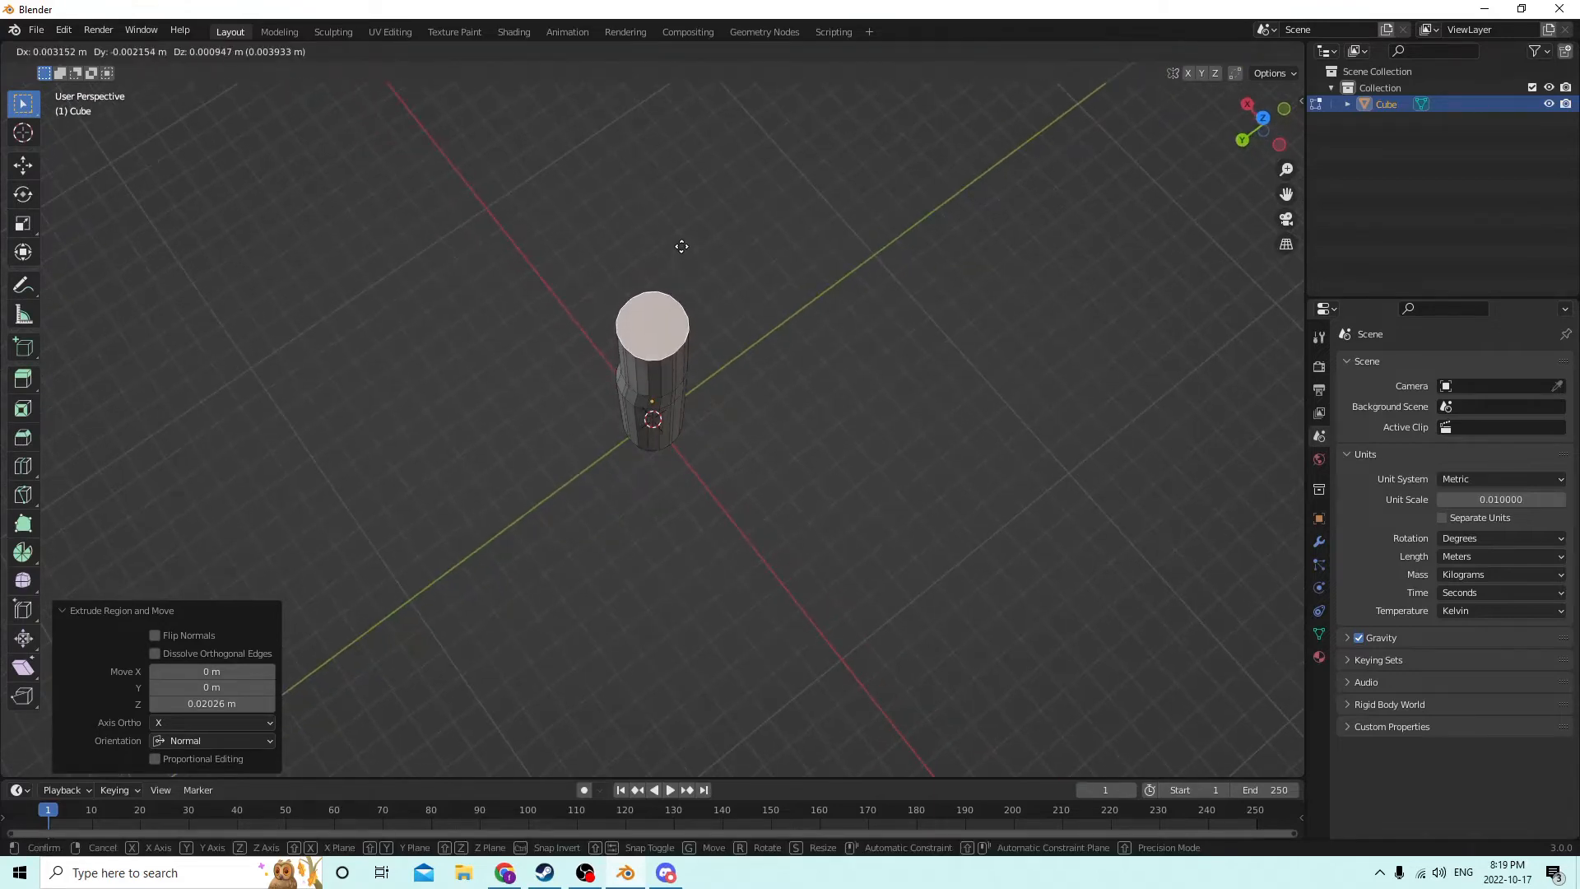
click(683, 243)
middle_drag(705, 222, 690, 176)
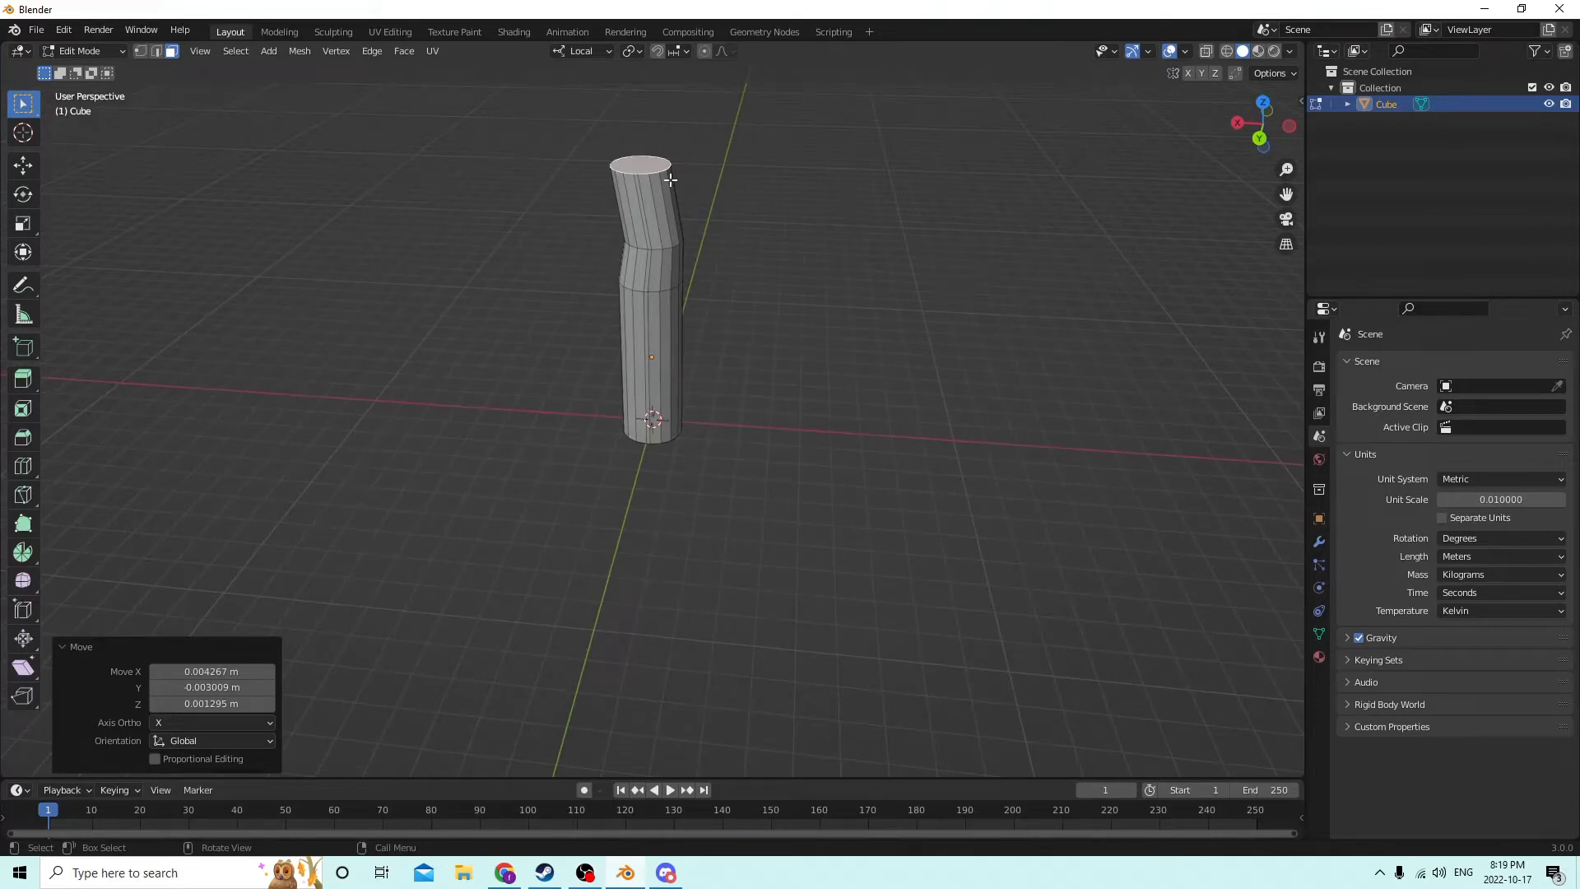
- Scale the offset top face down uniformly to taper the bent segment
middle_drag(731, 121, 781, 246)
key(s)
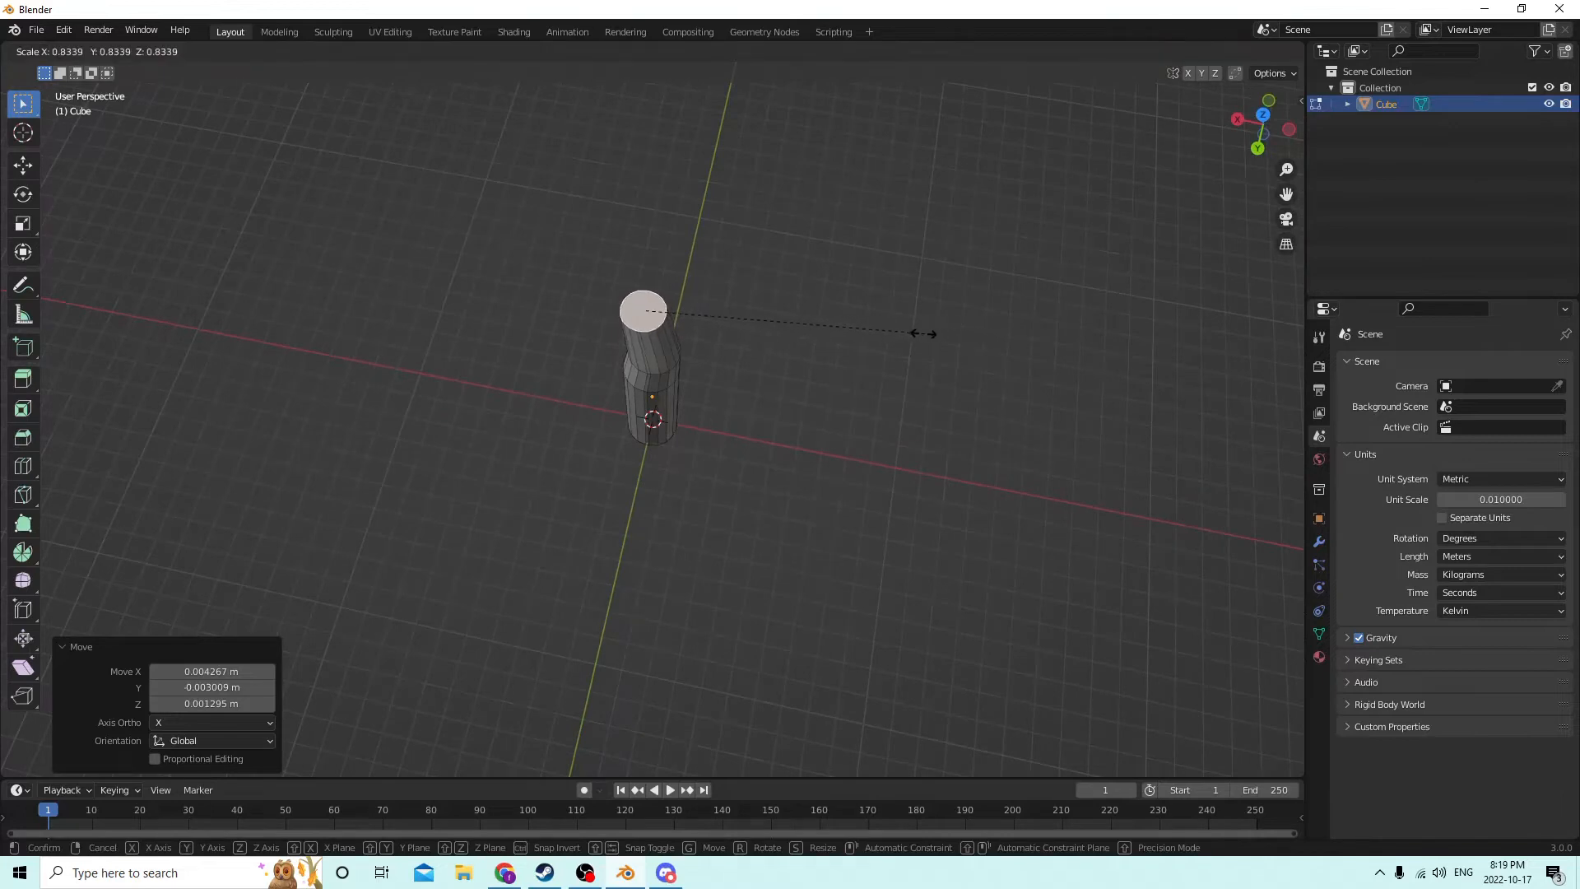
click(909, 327)
middle_drag(910, 328, 839, 86)
- Extrude another segment upward from the top face and scale its end face down
key(e)
click(813, 73)
key(s)
click(864, 138)
- Extrude the top face about 0.0186 m and offset it about -0.0057 m in X and 0.0023 m in Y
key(e)
click(833, 751)
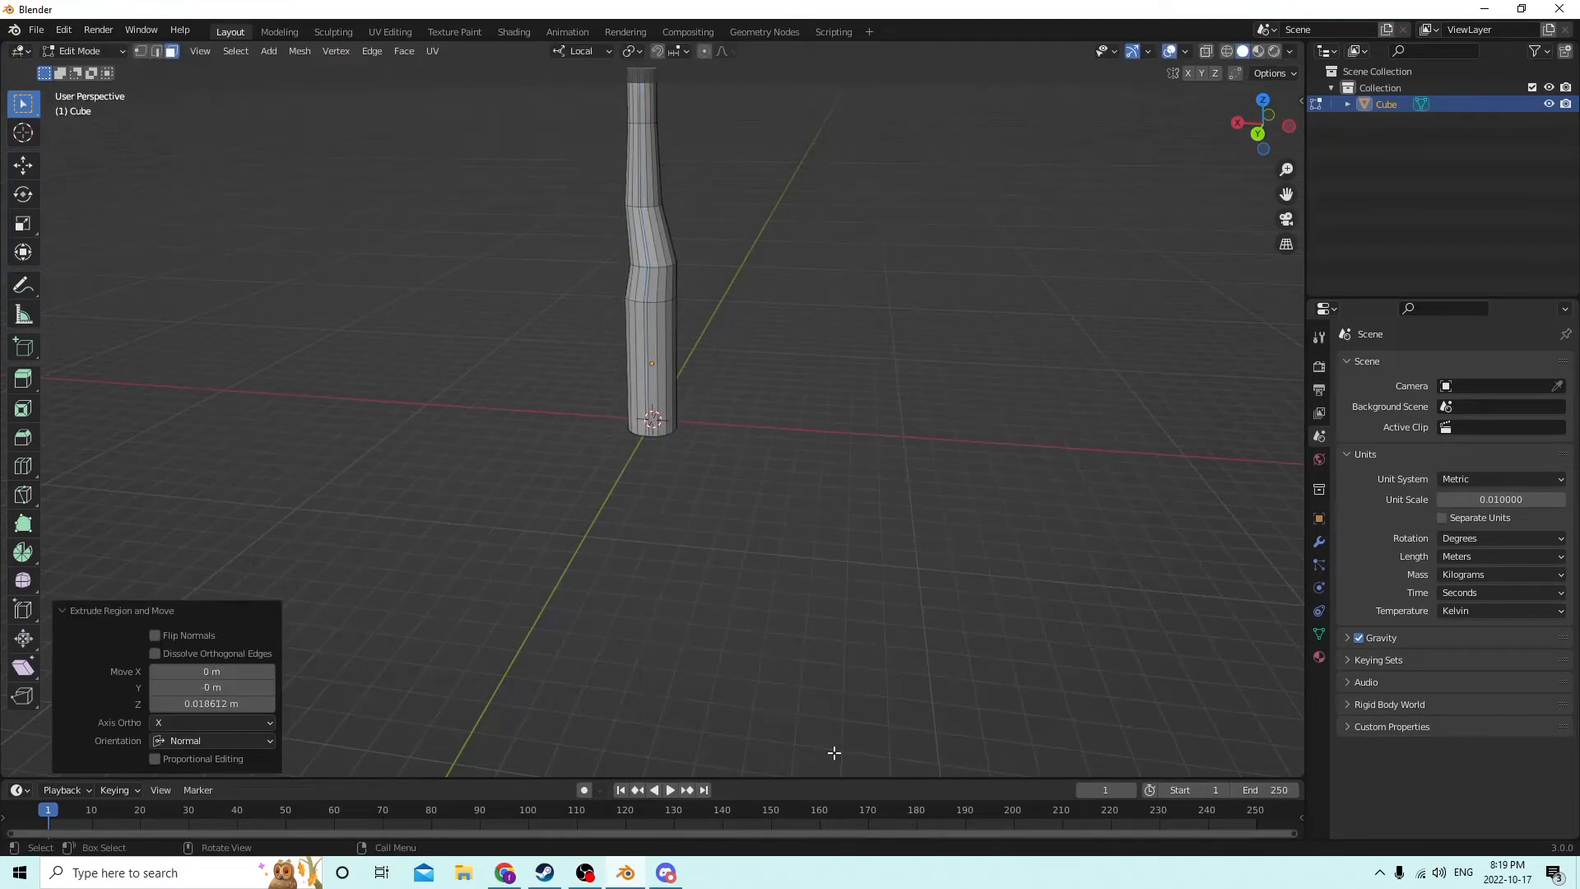
mouse_move(815, 483)
middle_down()
mouse_move(861, 568)
mouse_move(832, 460)
mouse_move(822, 485)
middle_up()
key(g)
click(867, 521)
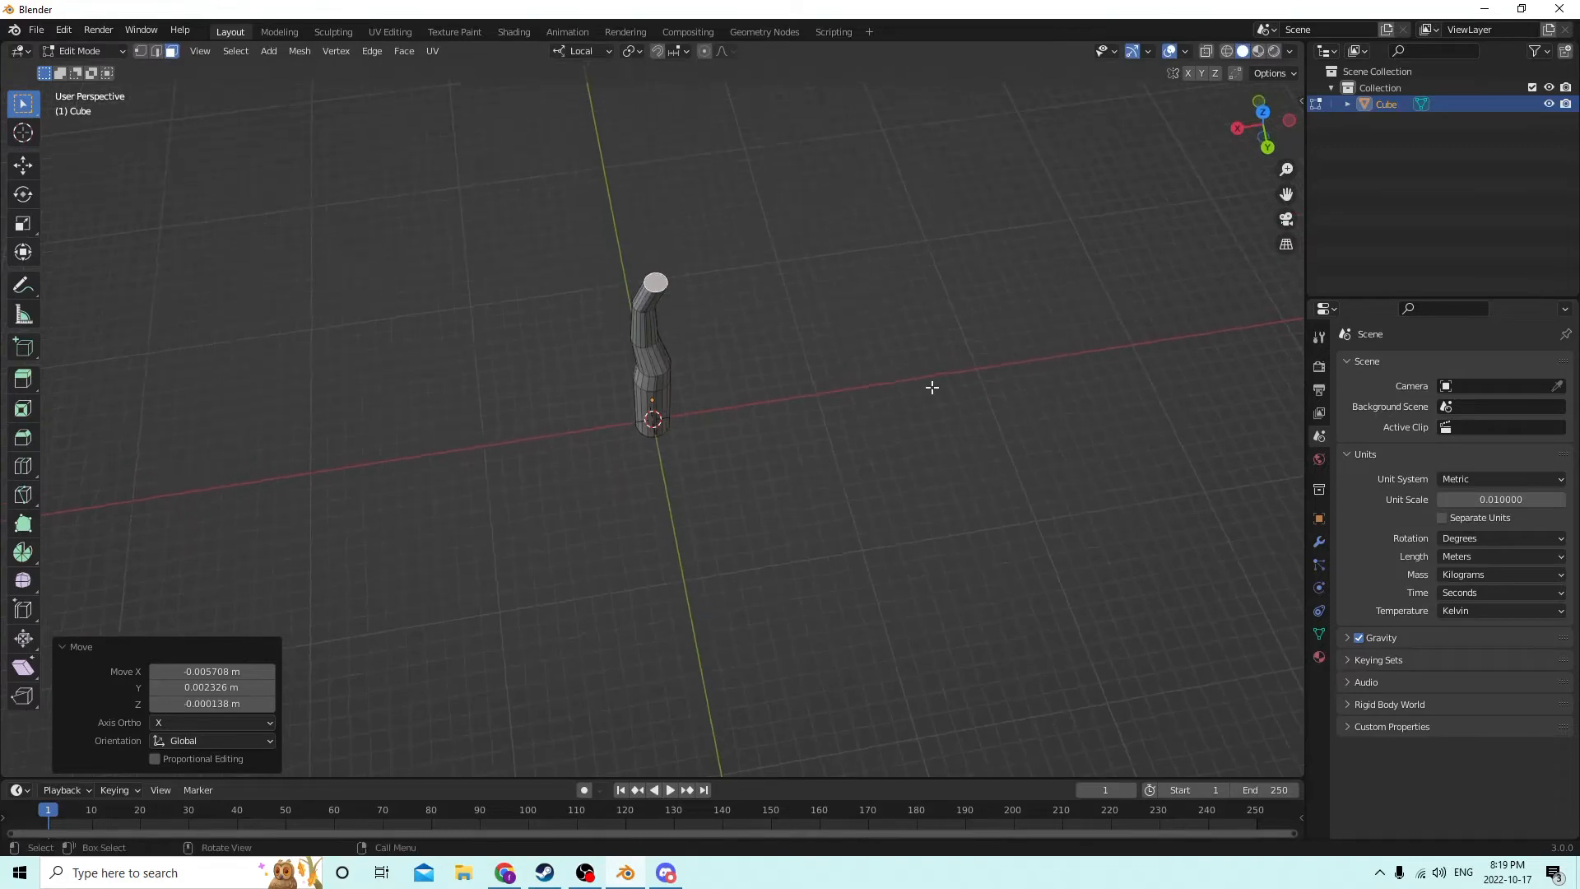
- Scale the newly offset top face to 0.759 to narrow the upper end of the column
key(s)
click(832, 381)
middle_drag(832, 381, 715, 451)
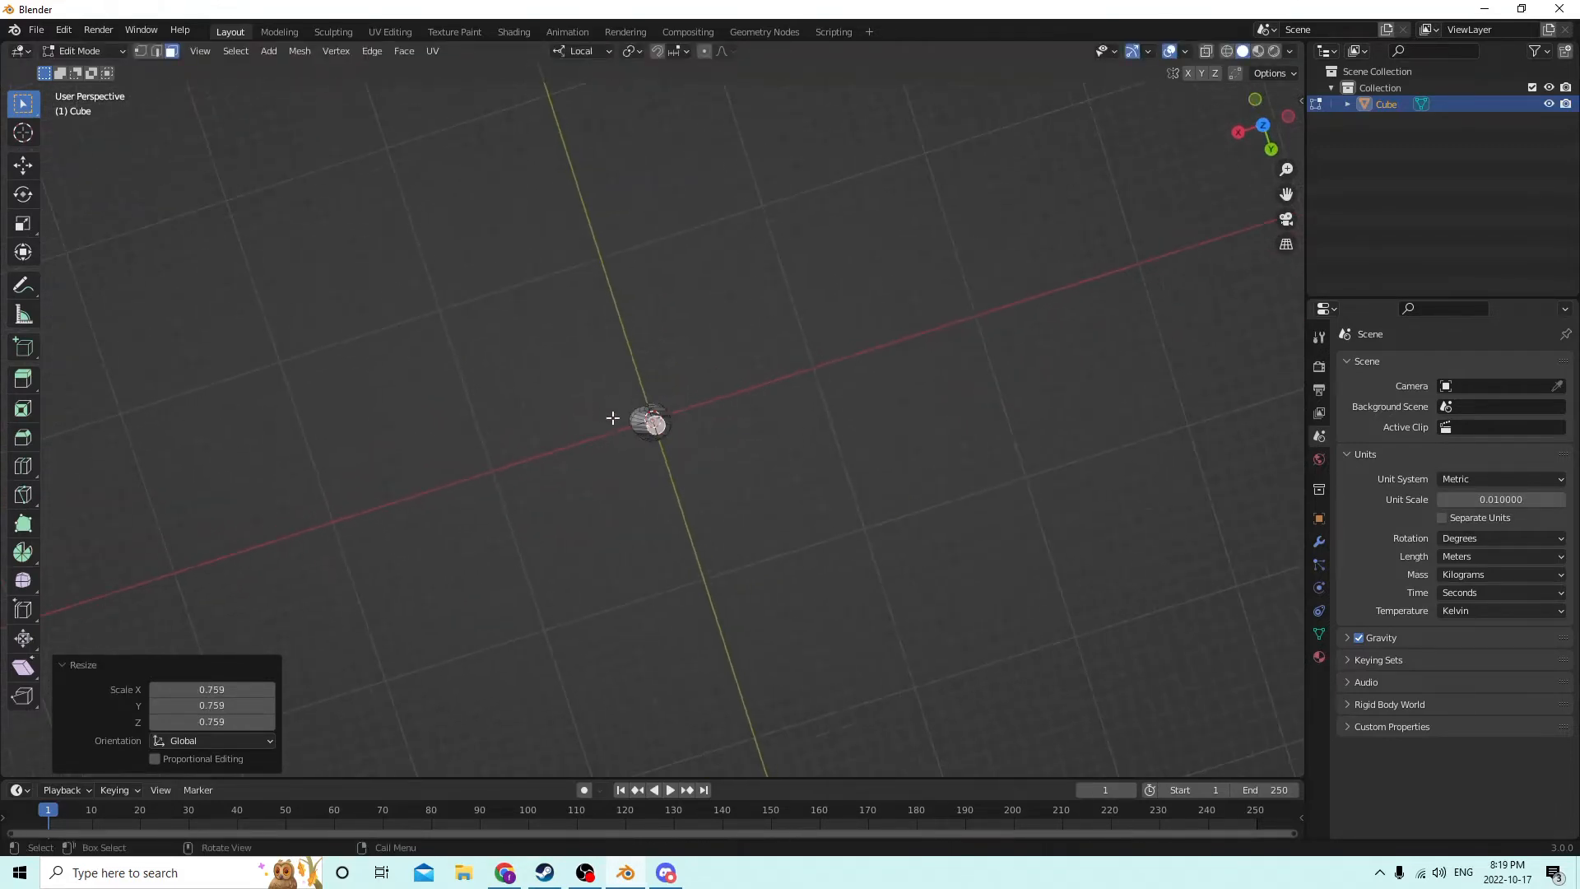
middle_drag(612, 418, 535, 239)
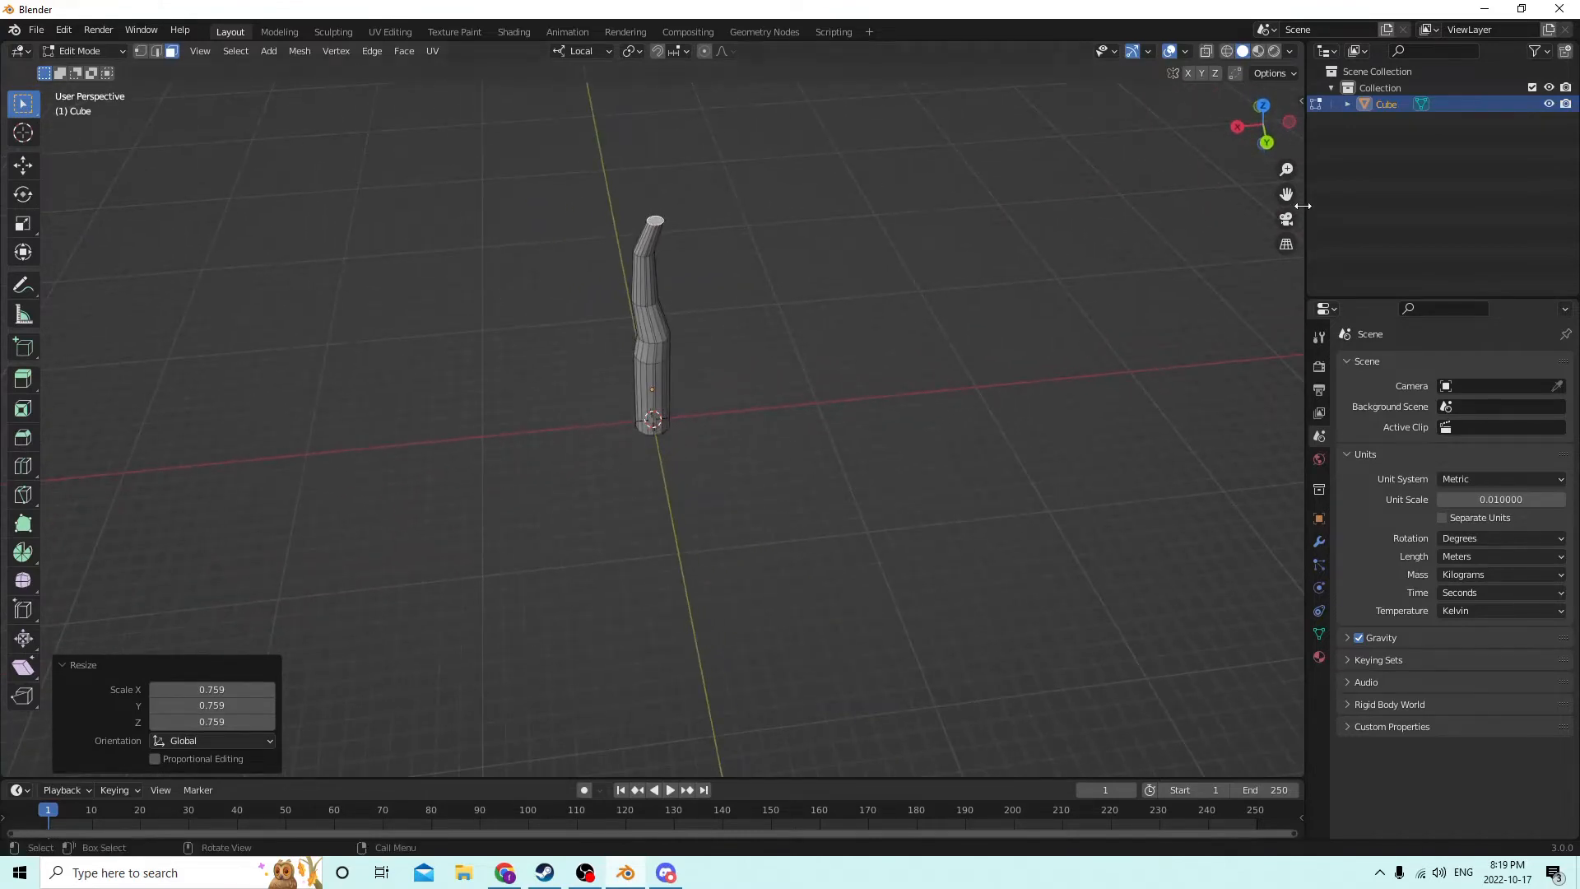
- Extrude the column's tip about 0.0087 m, shrink the end face slightly, and leave edit mode
drag(1286, 194, 1167, 202)
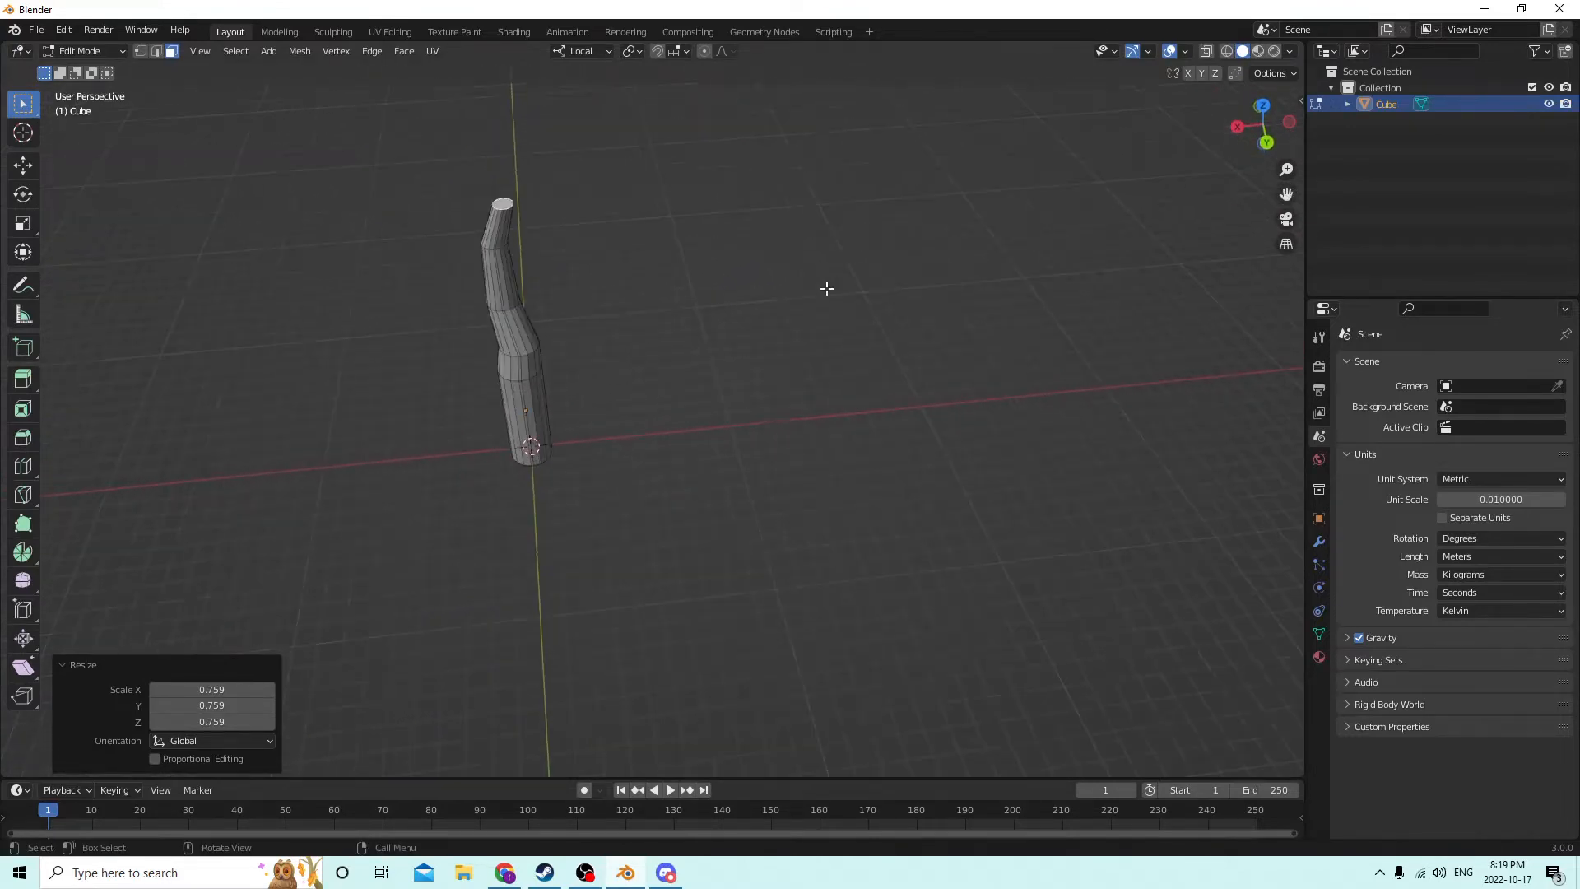
middle_drag(826, 288, 887, 450)
middle_drag(855, 352, 829, 244)
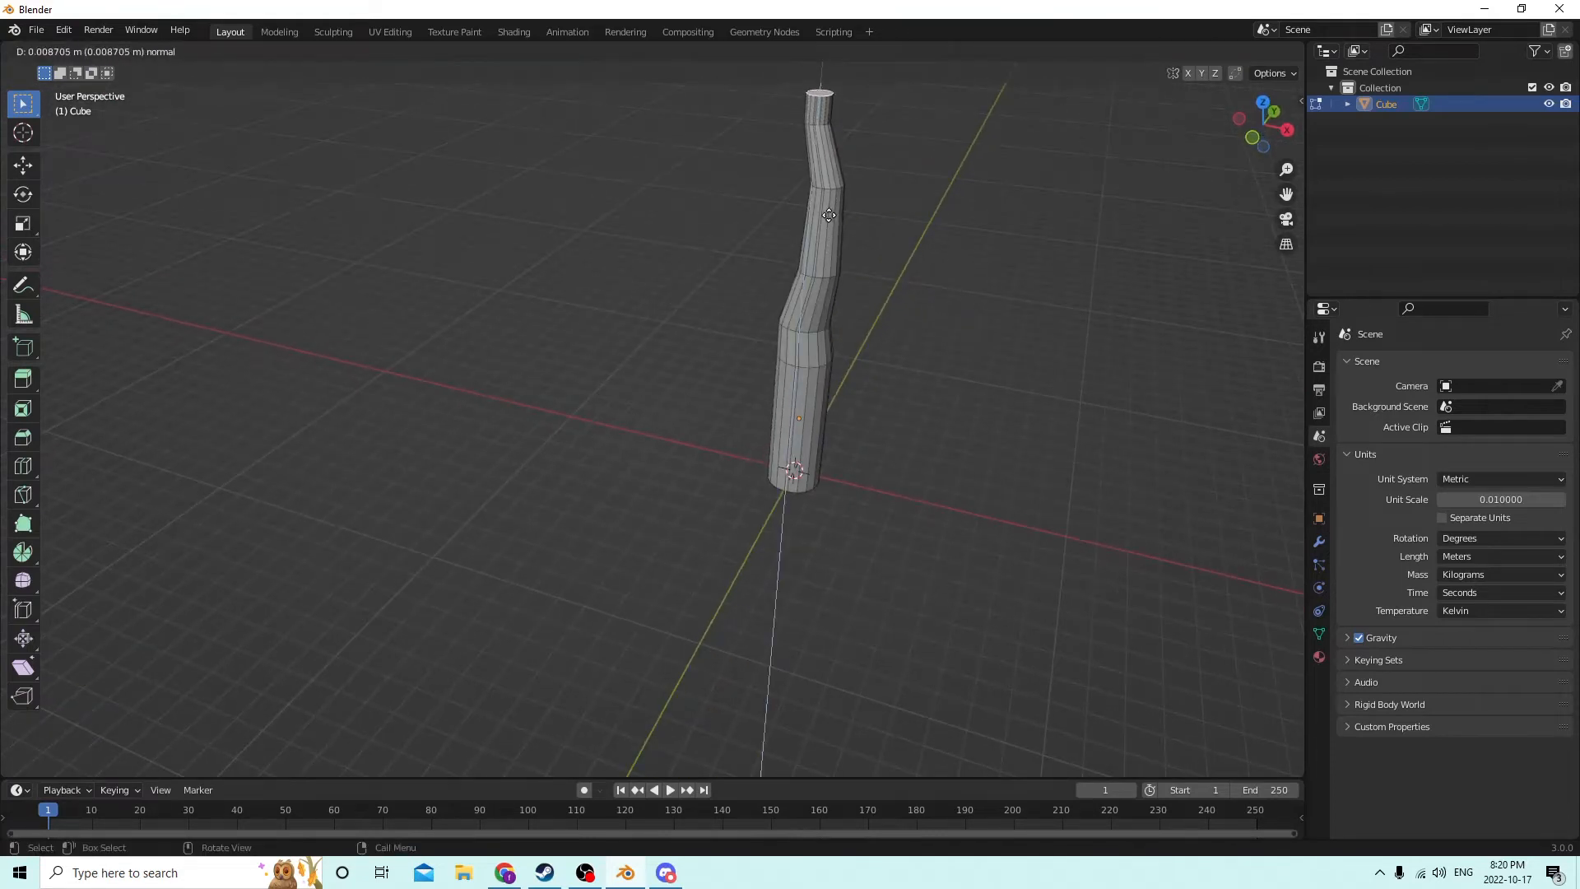
click(829, 216)
key(s)
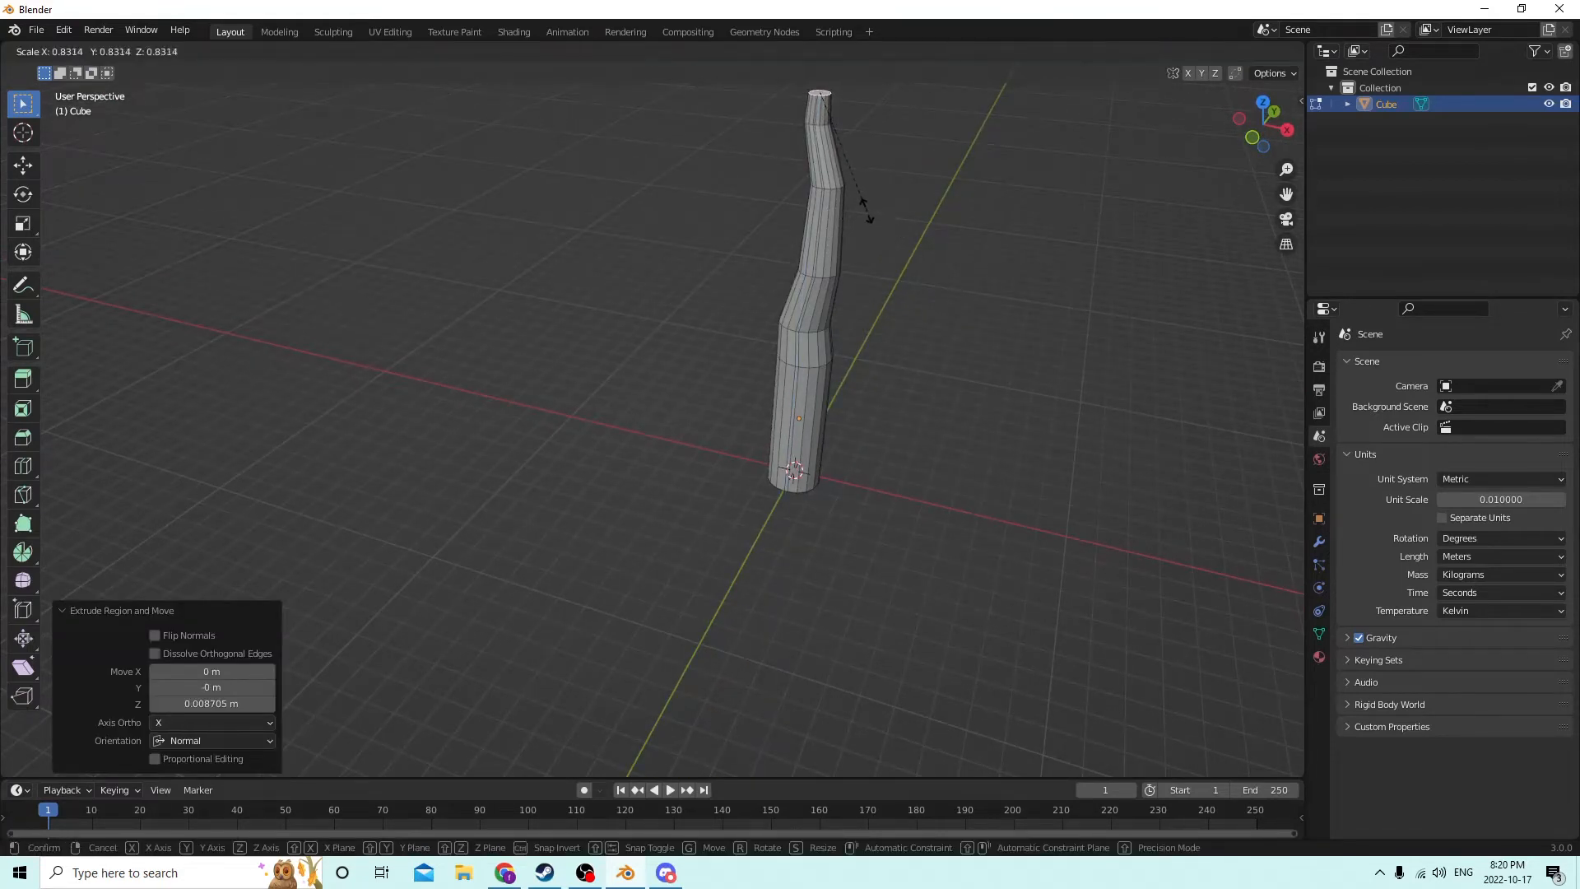
click(857, 200)
mouse_move(850, 202)
middle_down()
mouse_move(900, 204)
mouse_move(893, 181)
mouse_move(864, 212)
mouse_move(991, 194)
mouse_move(876, 212)
middle_up()
key(Tab)
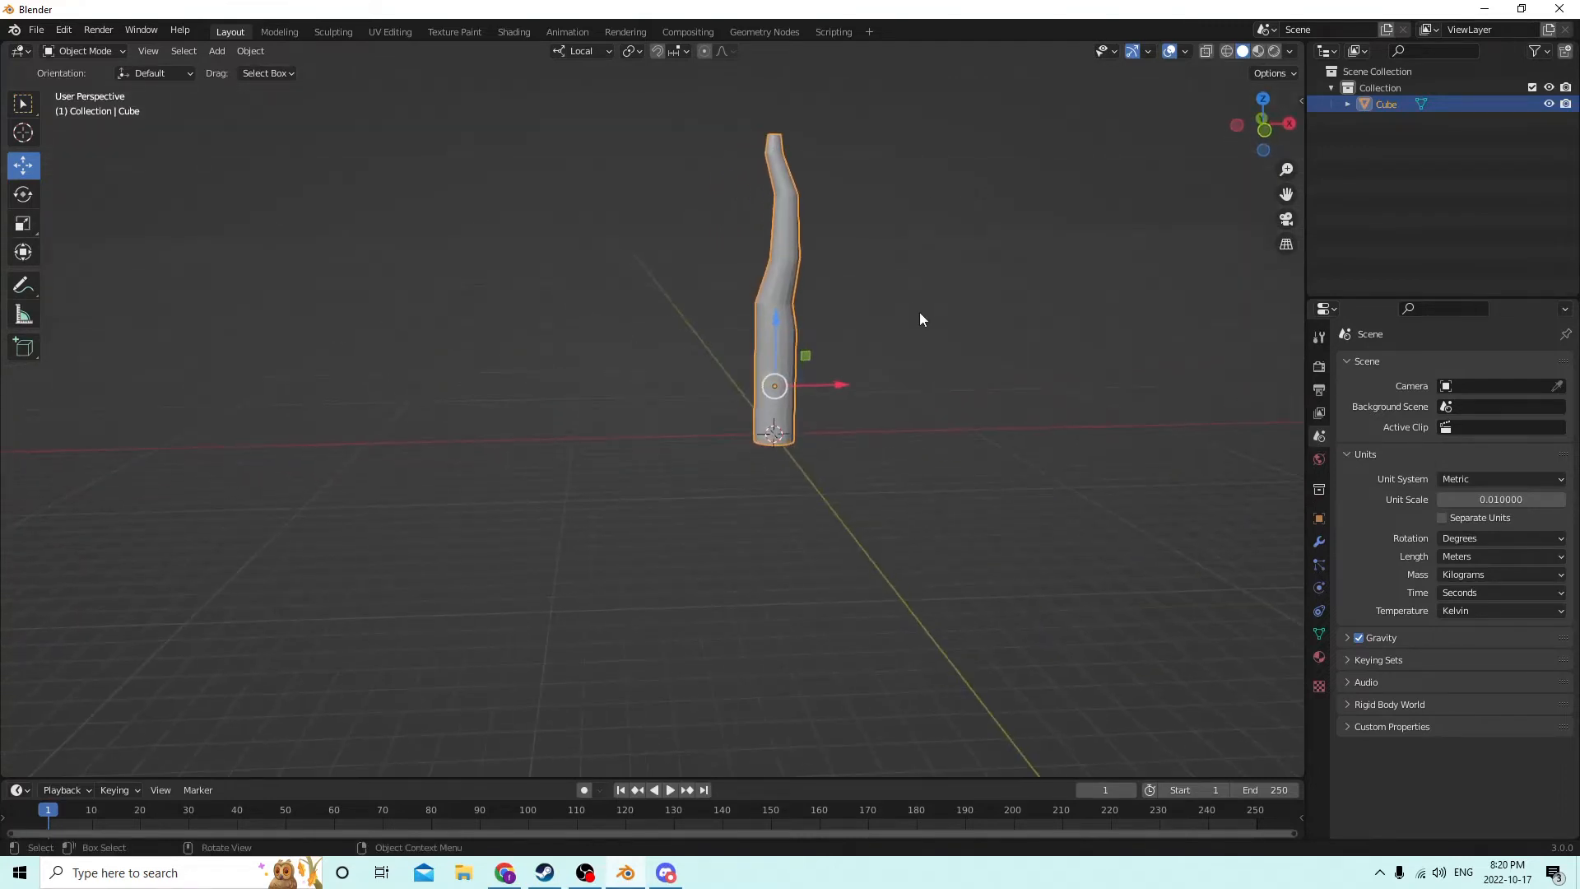
- In edit mode, extrude the column's bottom face downward about 0.0048 m and scale it up to 1.392
middle_drag(920, 313, 933, 253)
middle_drag(872, 401, 851, 249)
key(Tab)
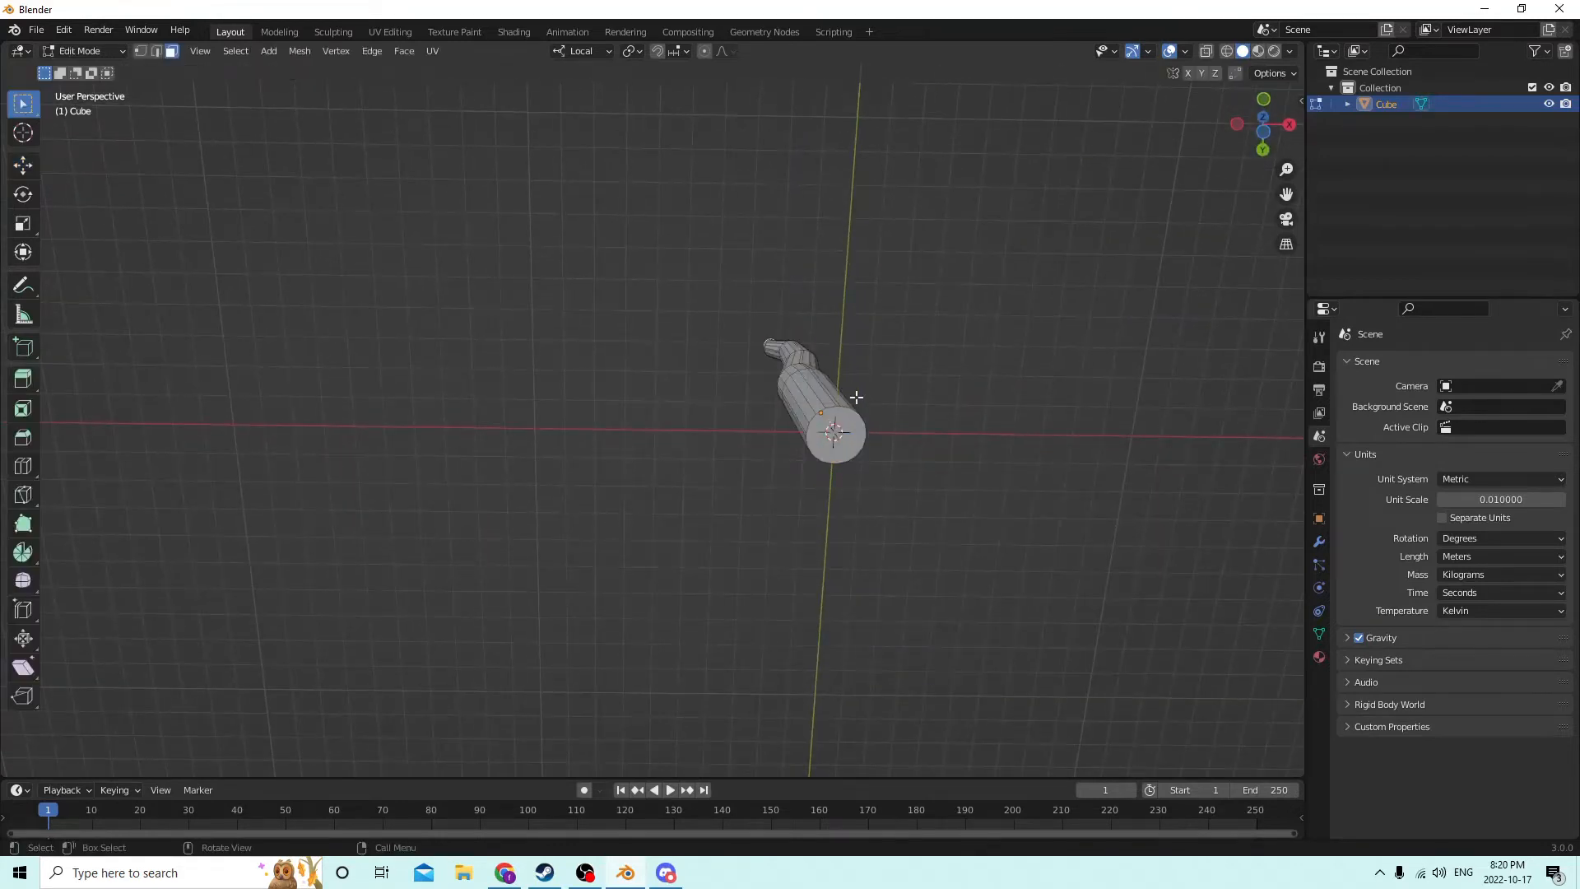
click(850, 433)
middle_drag(850, 433, 829, 490)
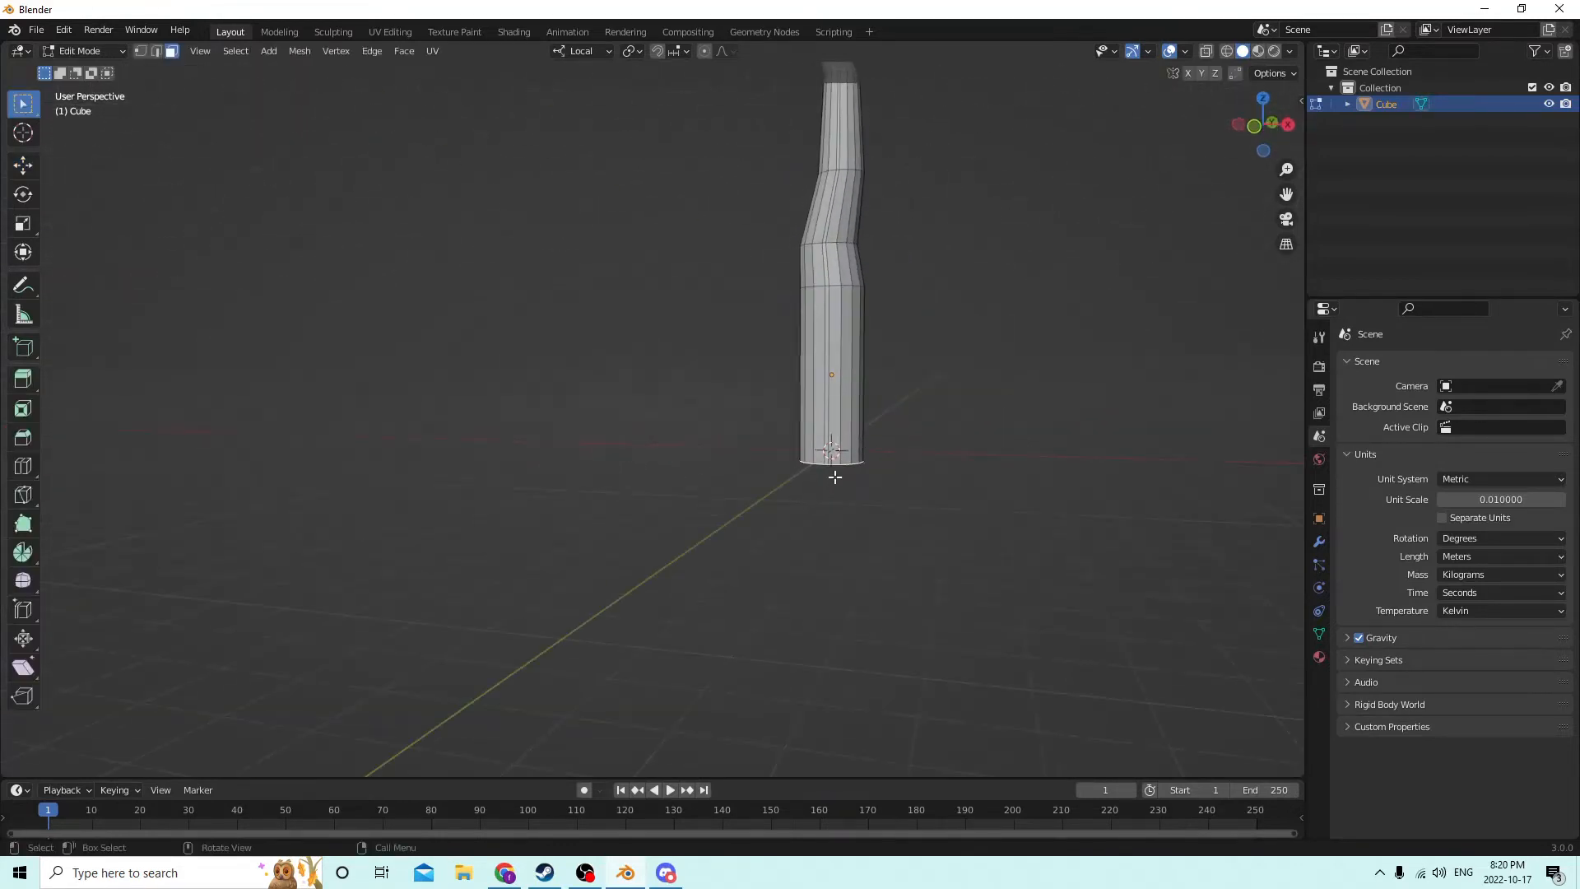
key(e)
click(835, 491)
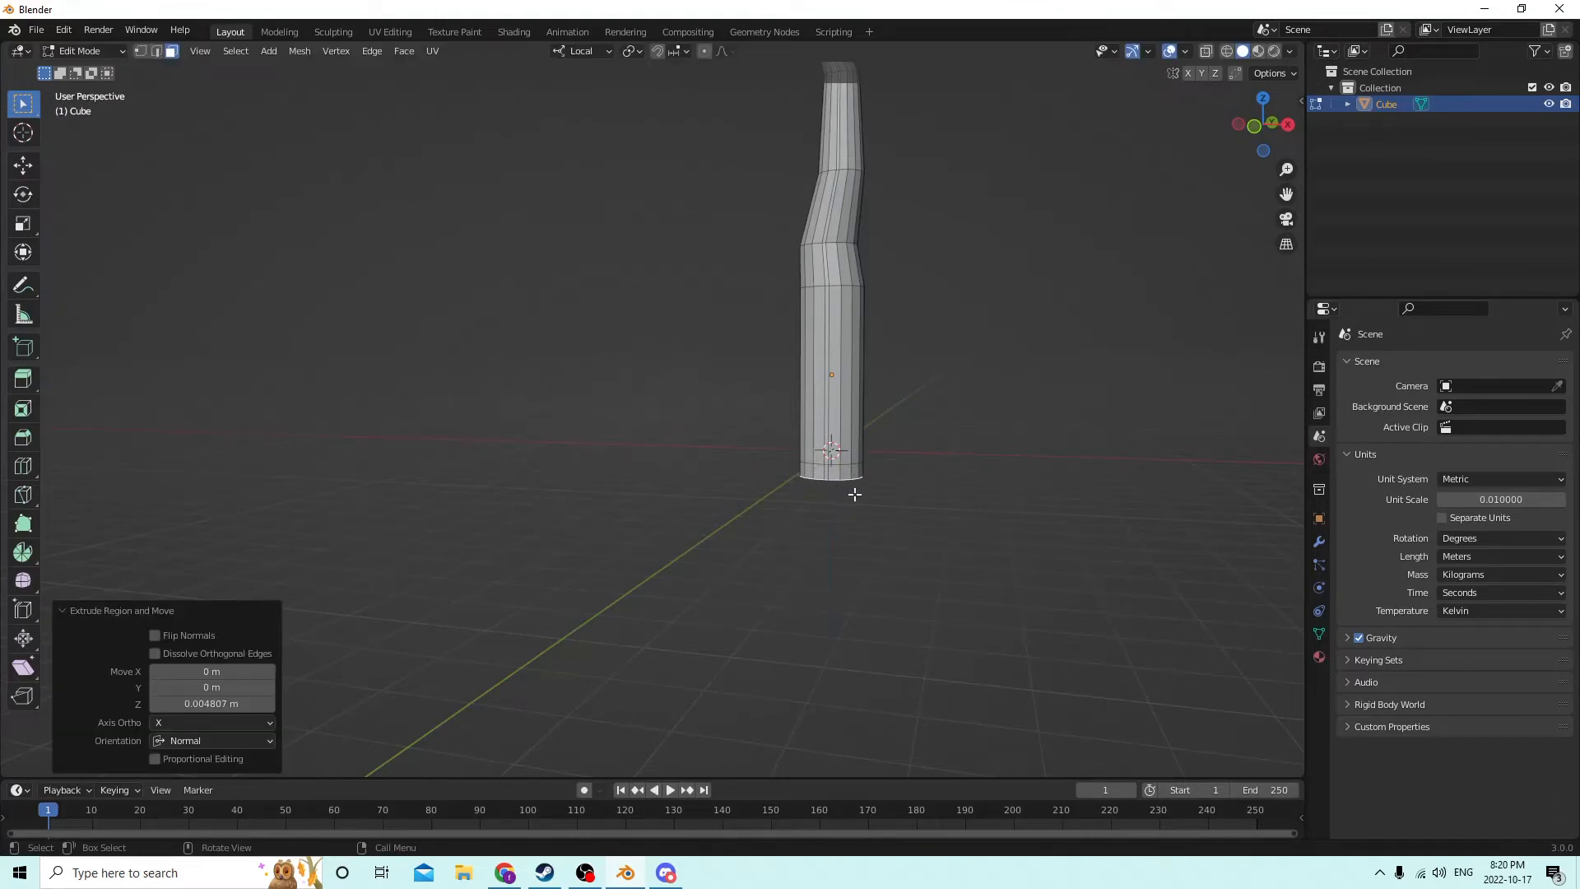
key(s)
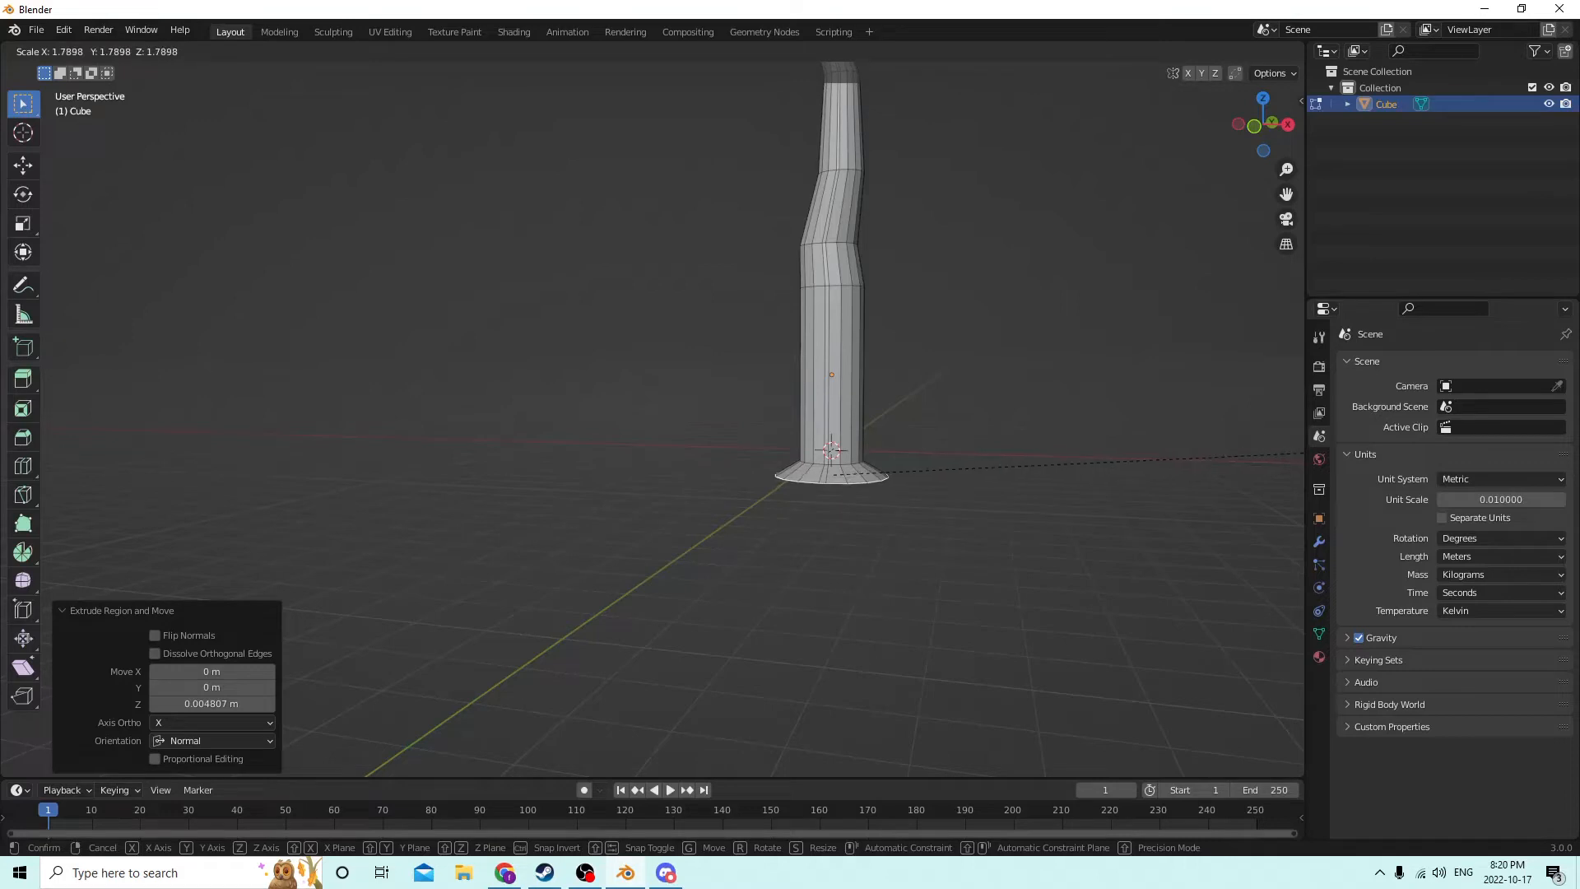
click(1199, 479)
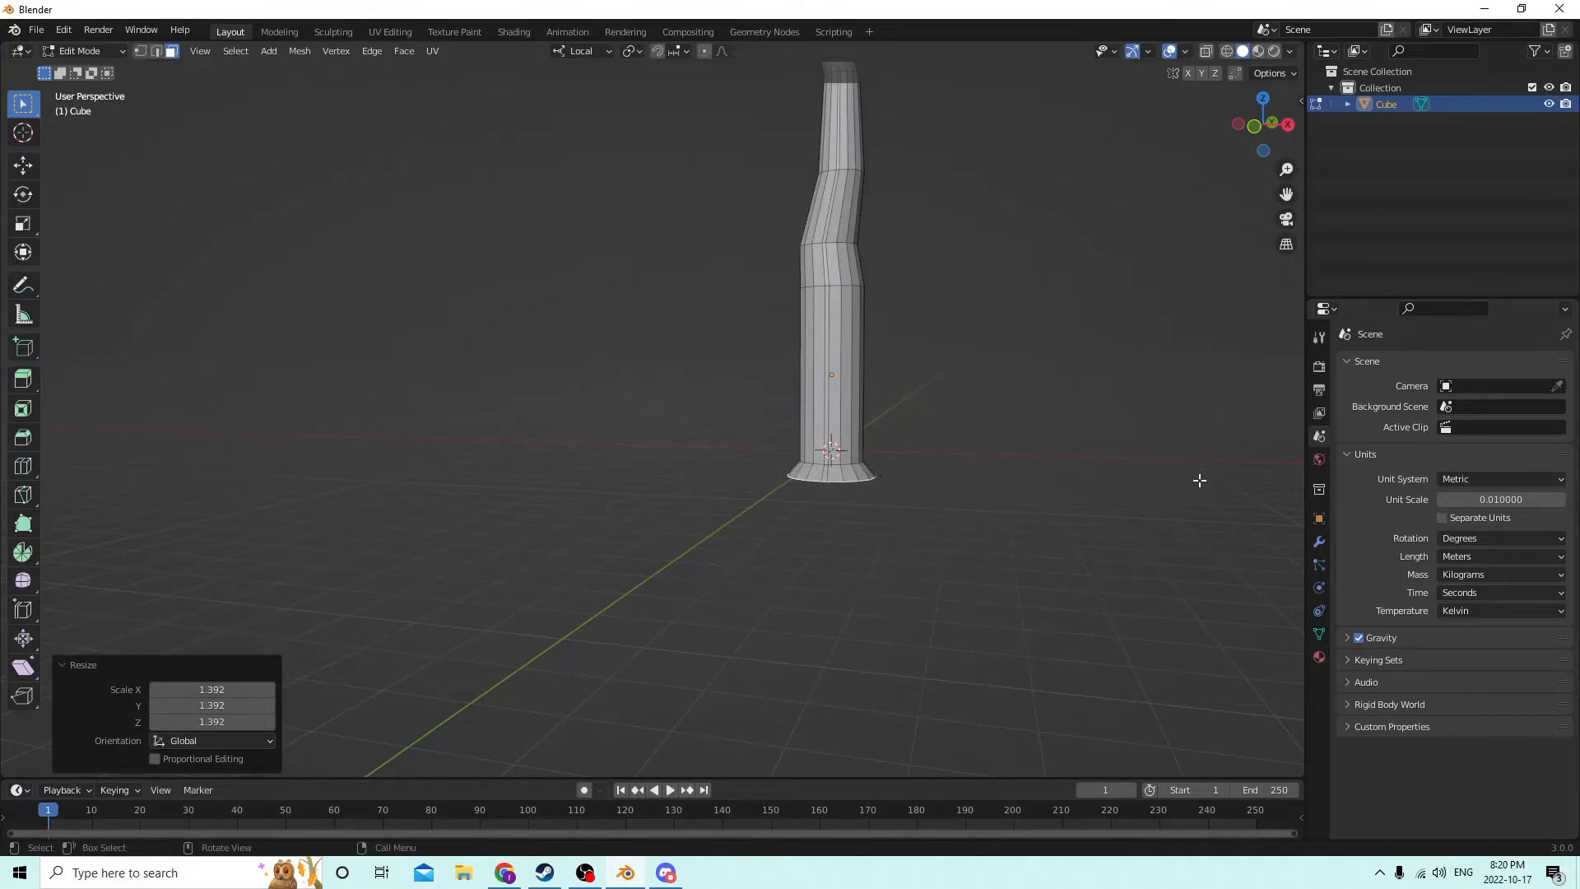
- Extrude the bottom face downward another 0.0035 m or so and scale it to about 1.25 to widen the flare
key(e)
click(1196, 490)
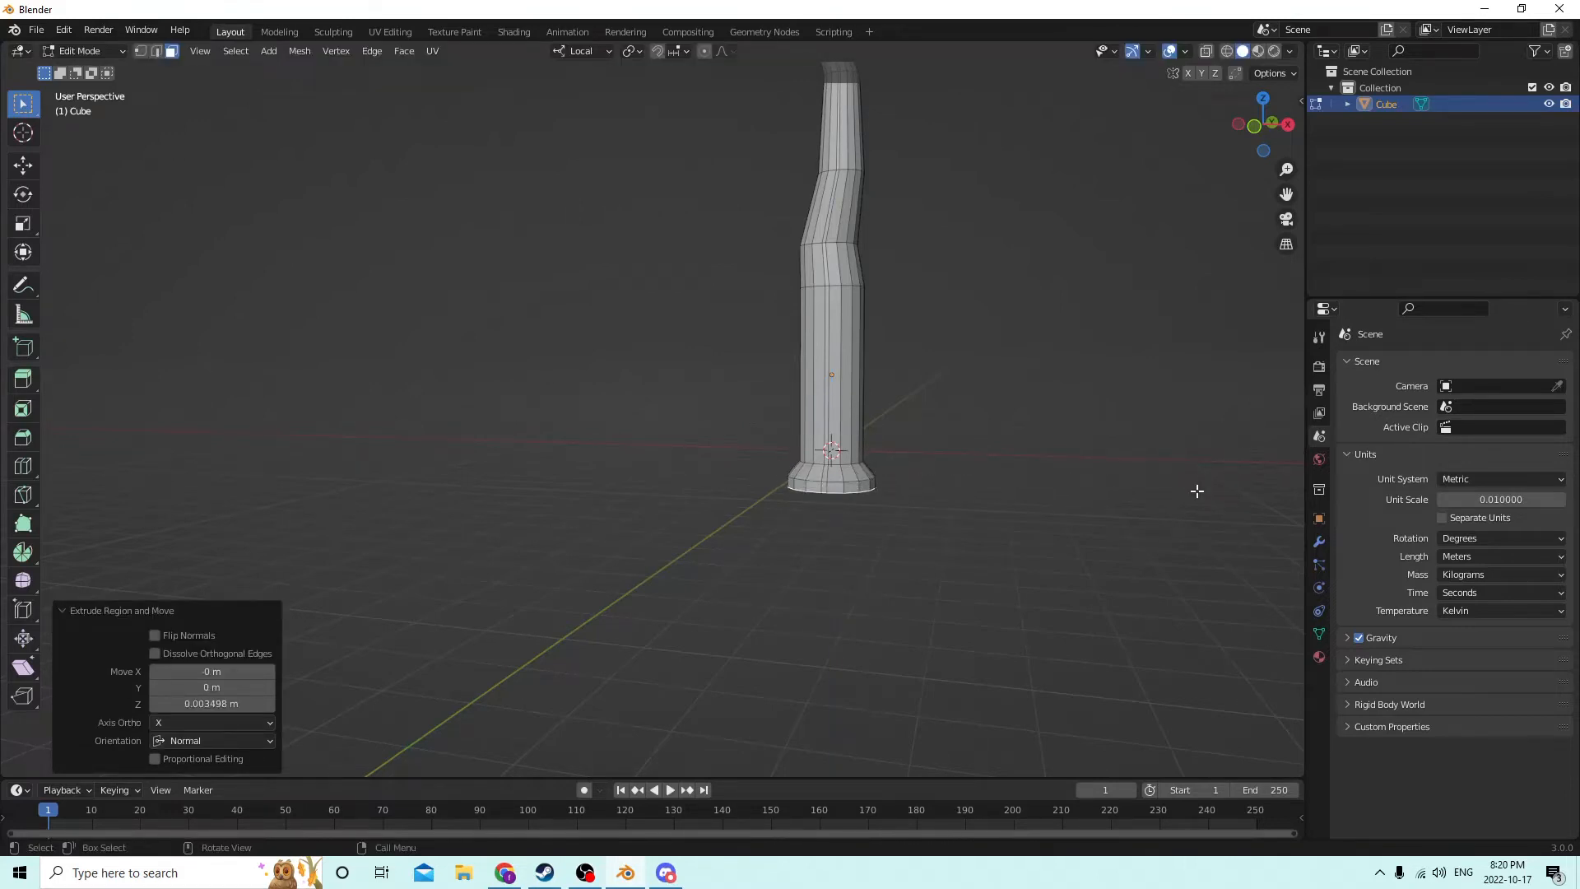
key(s)
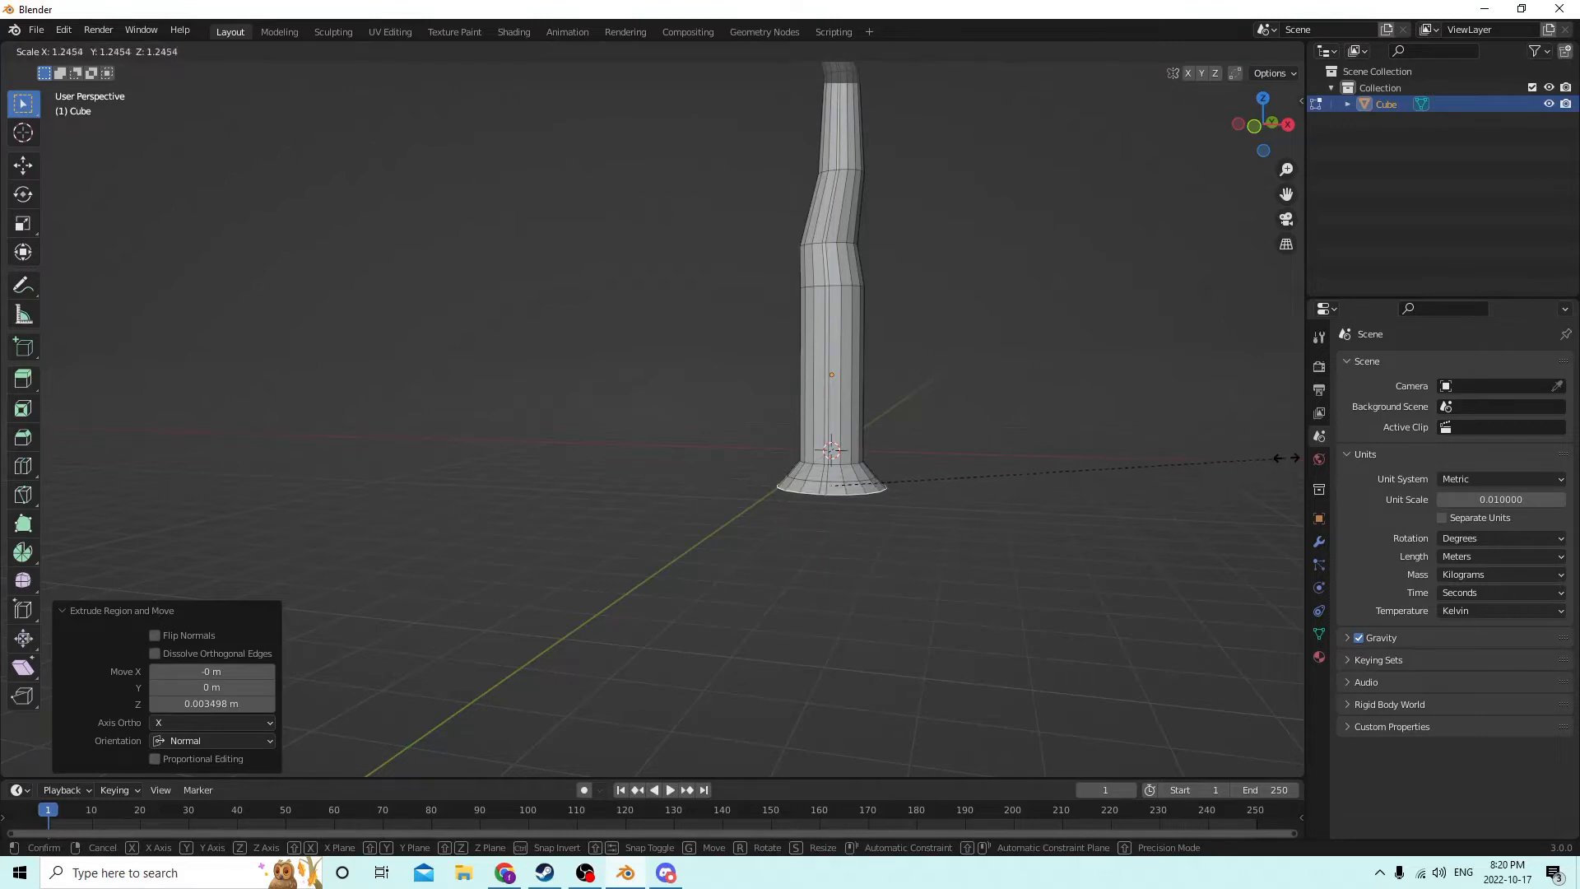
click(1291, 458)
- Select two adjoining faces, one above the other, on the flared base and move them down about 0.0009 m along local Z
mouse_move(1043, 406)
middle_down()
mouse_move(1026, 427)
mouse_move(1128, 427)
mouse_move(1020, 367)
mouse_move(883, 439)
mouse_move(754, 465)
mouse_move(740, 423)
mouse_move(548, 403)
middle_up()
scroll(741, 412, up, 5)
click(158, 52)
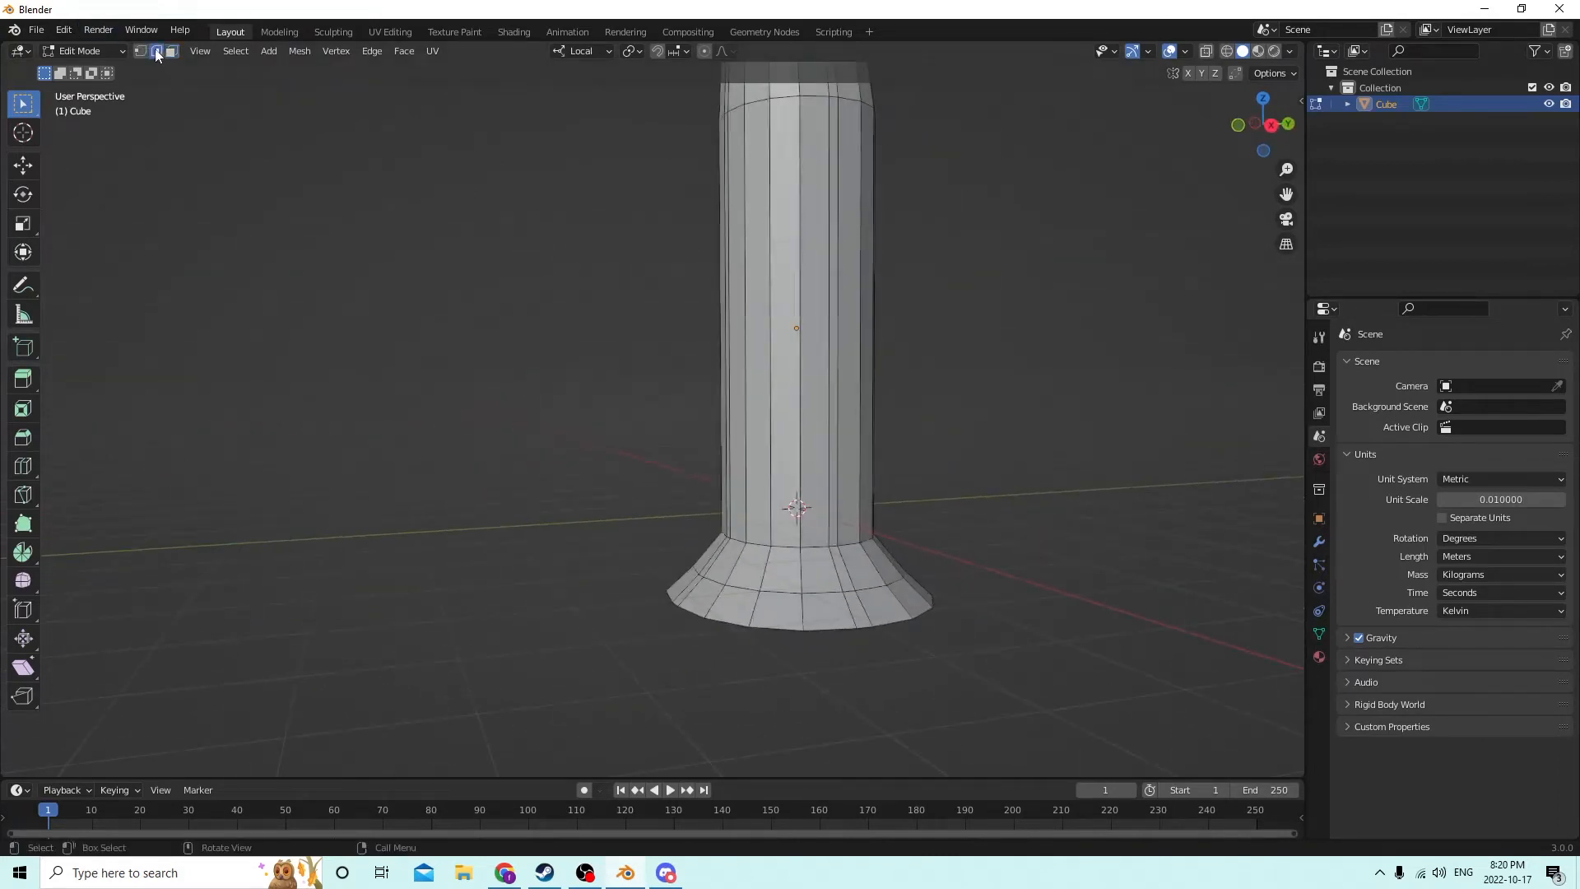
middle_drag(617, 350, 659, 375)
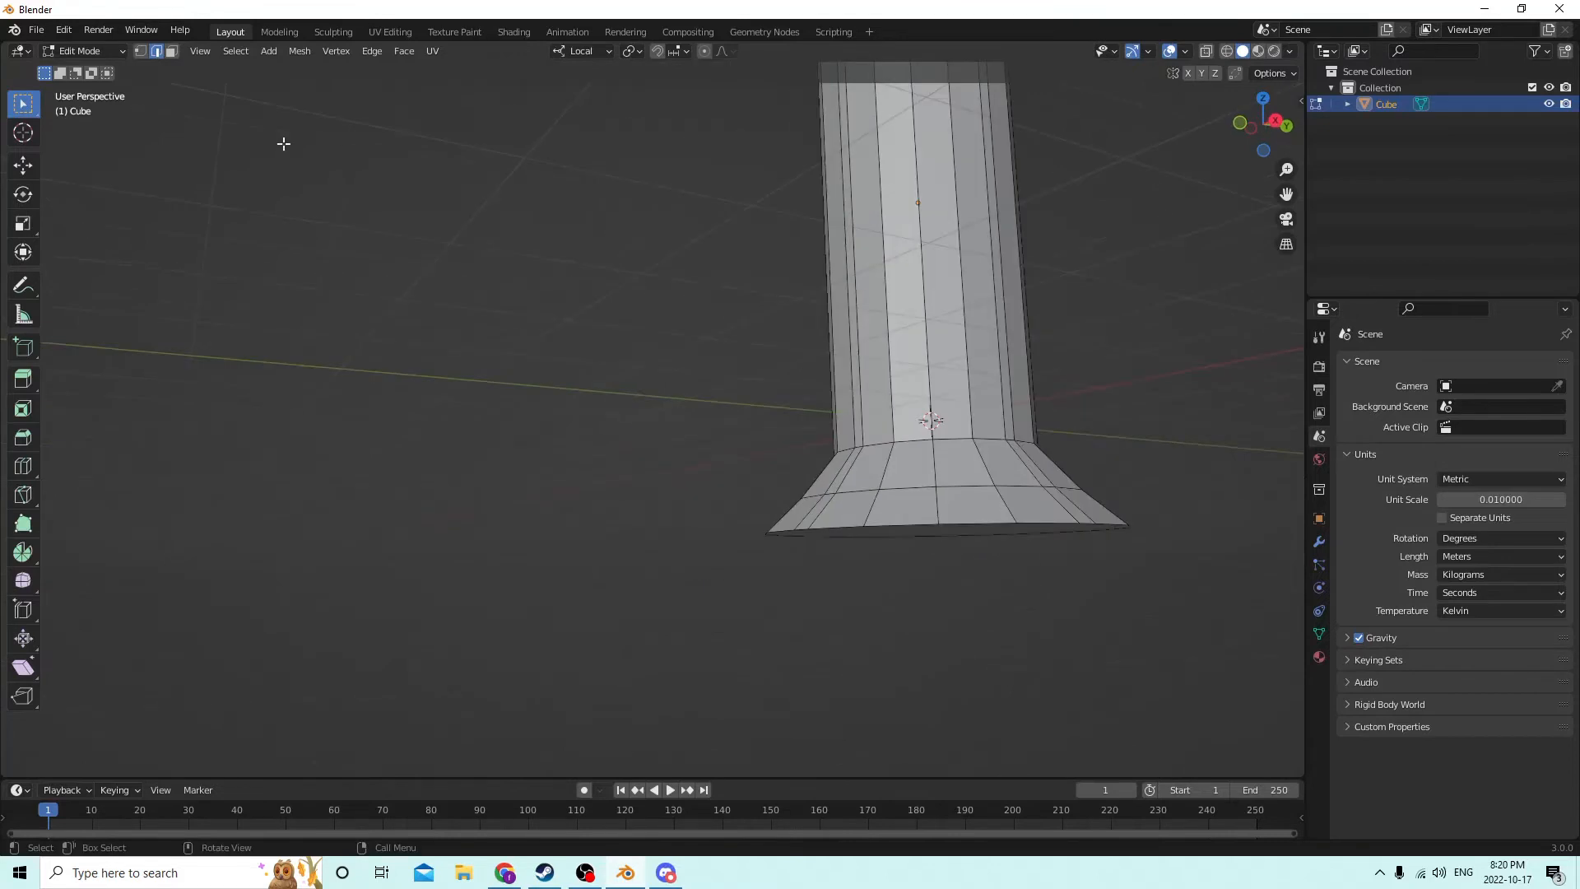
click(171, 52)
middle_drag(1094, 567, 1113, 617)
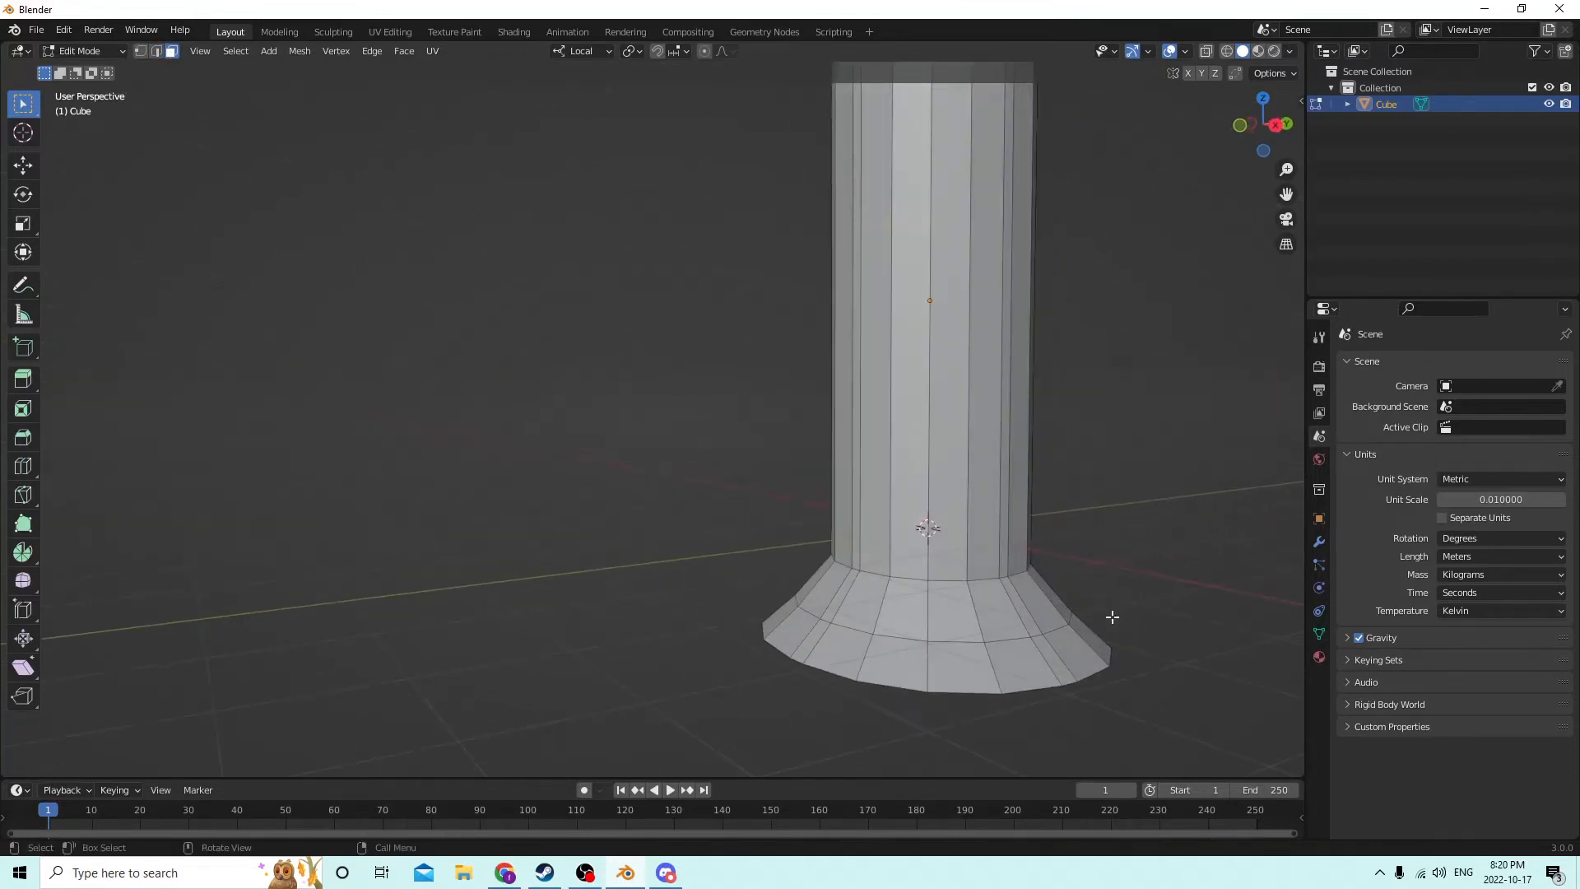
click(1049, 656)
shift+click(1010, 603)
click(23, 165)
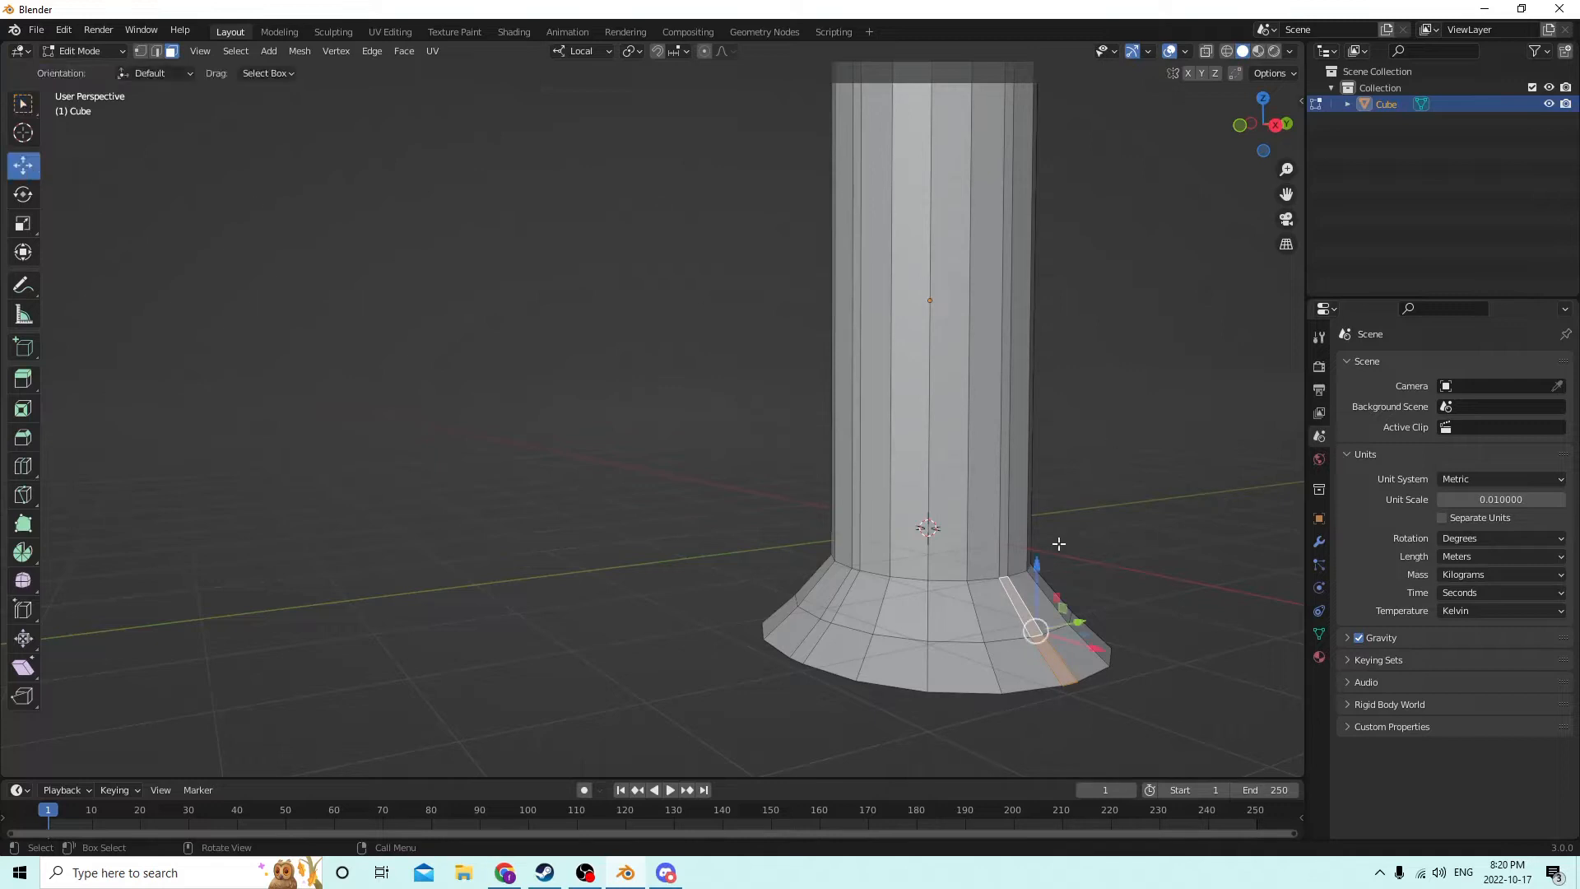
drag(1034, 567, 1034, 579)
- Try to push one tall side face of the column inward about 0.0011 m along local Y
middle_drag(1022, 565, 860, 560)
middle_drag(573, 542, 470, 558)
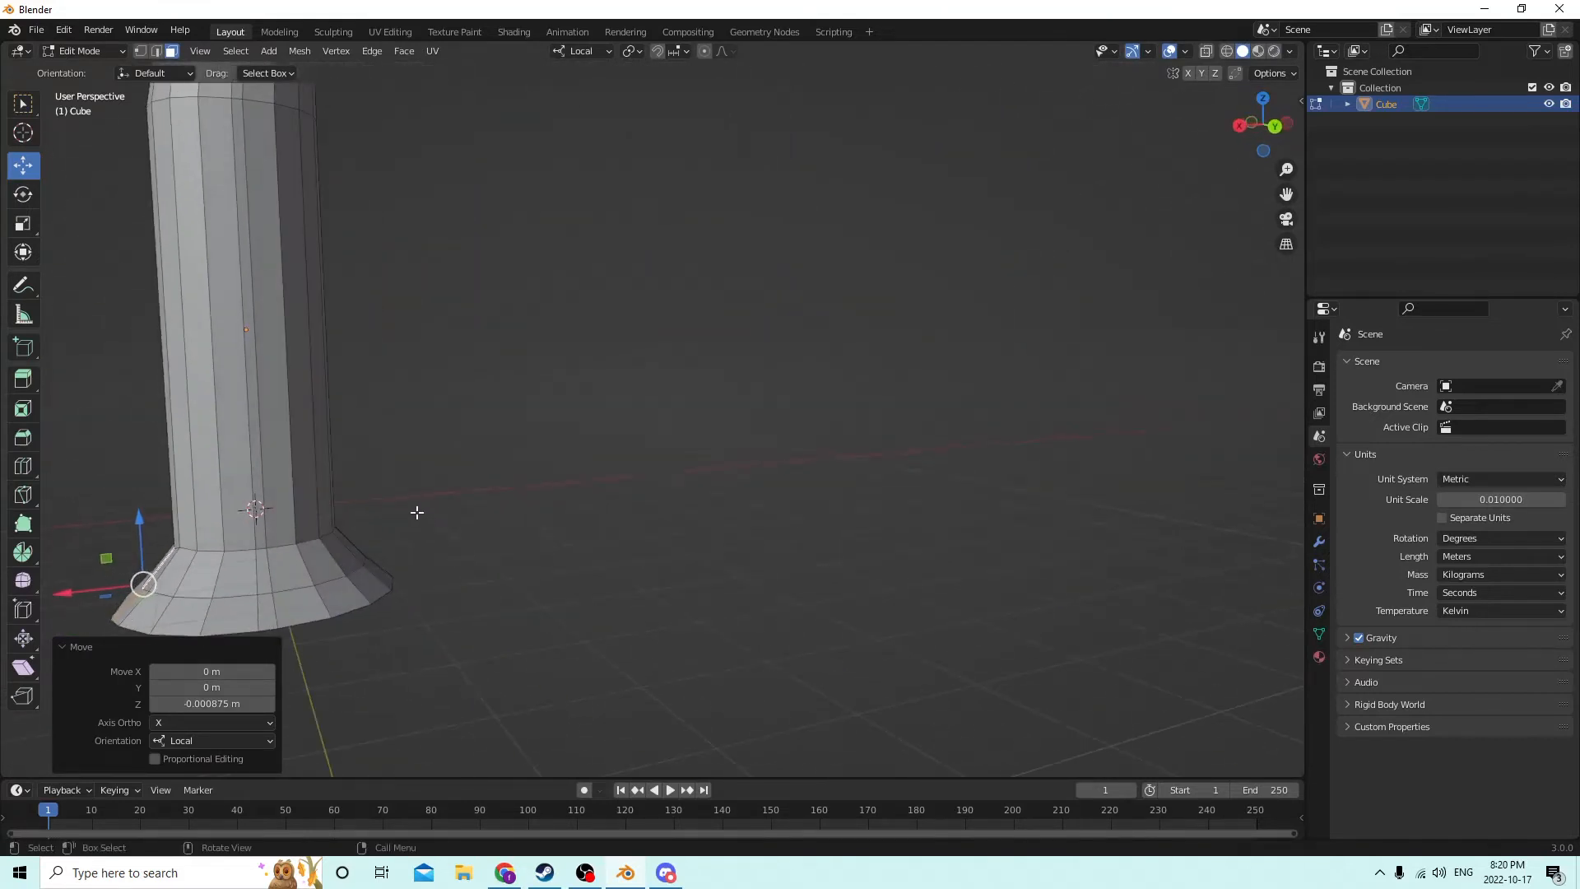
middle_drag(417, 512, 359, 558)
click(302, 477)
middle_drag(311, 484, 367, 524)
drag(362, 582, 336, 583)
middle_drag(337, 583, 386, 526)
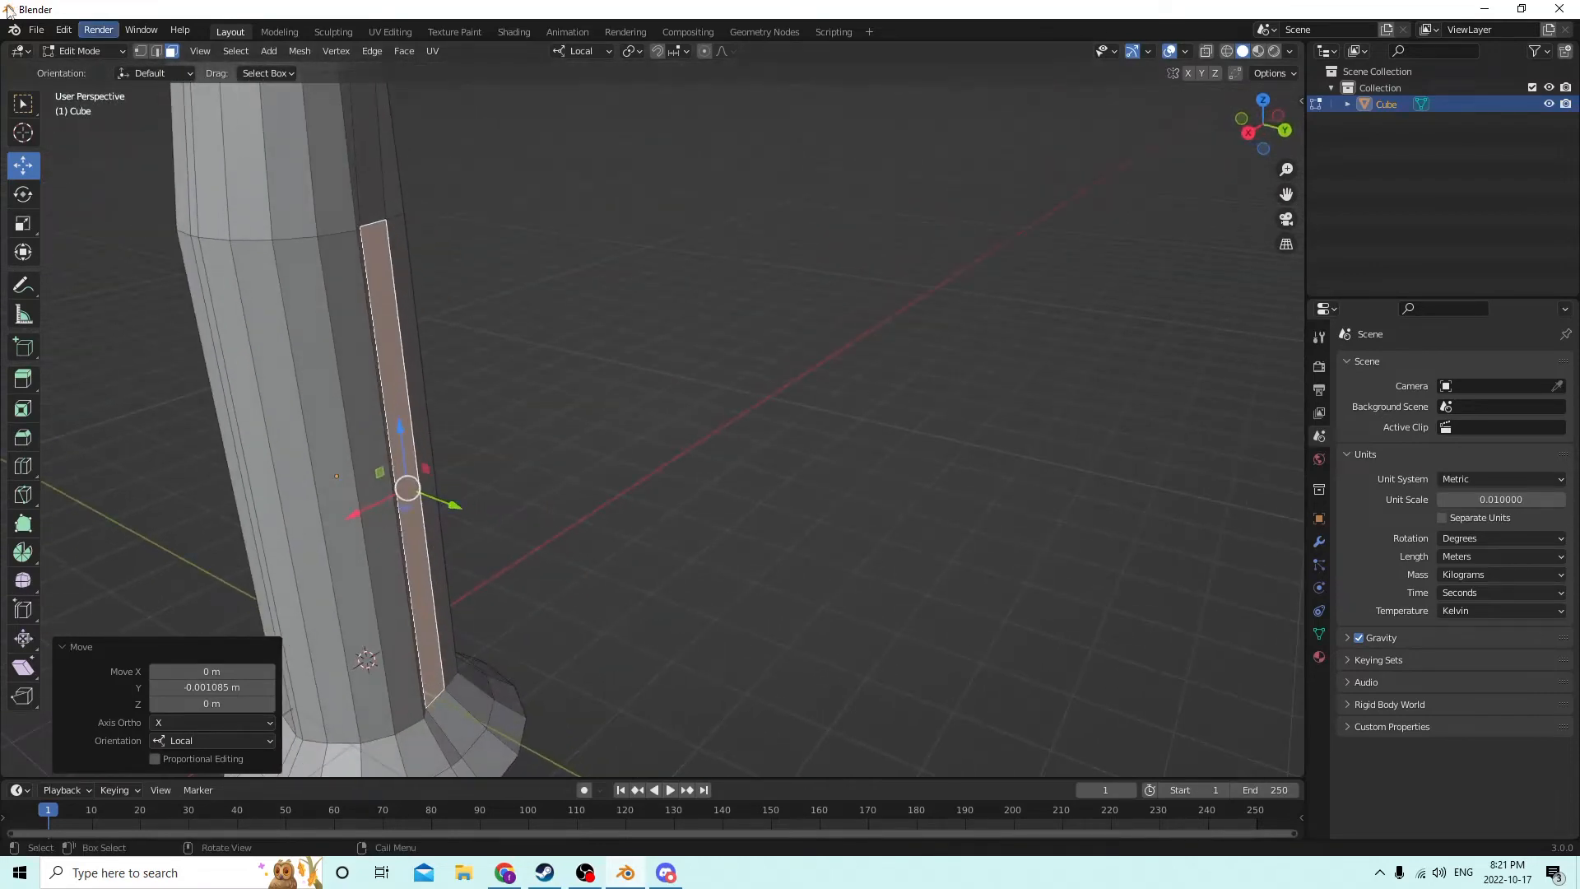
click(64, 30)
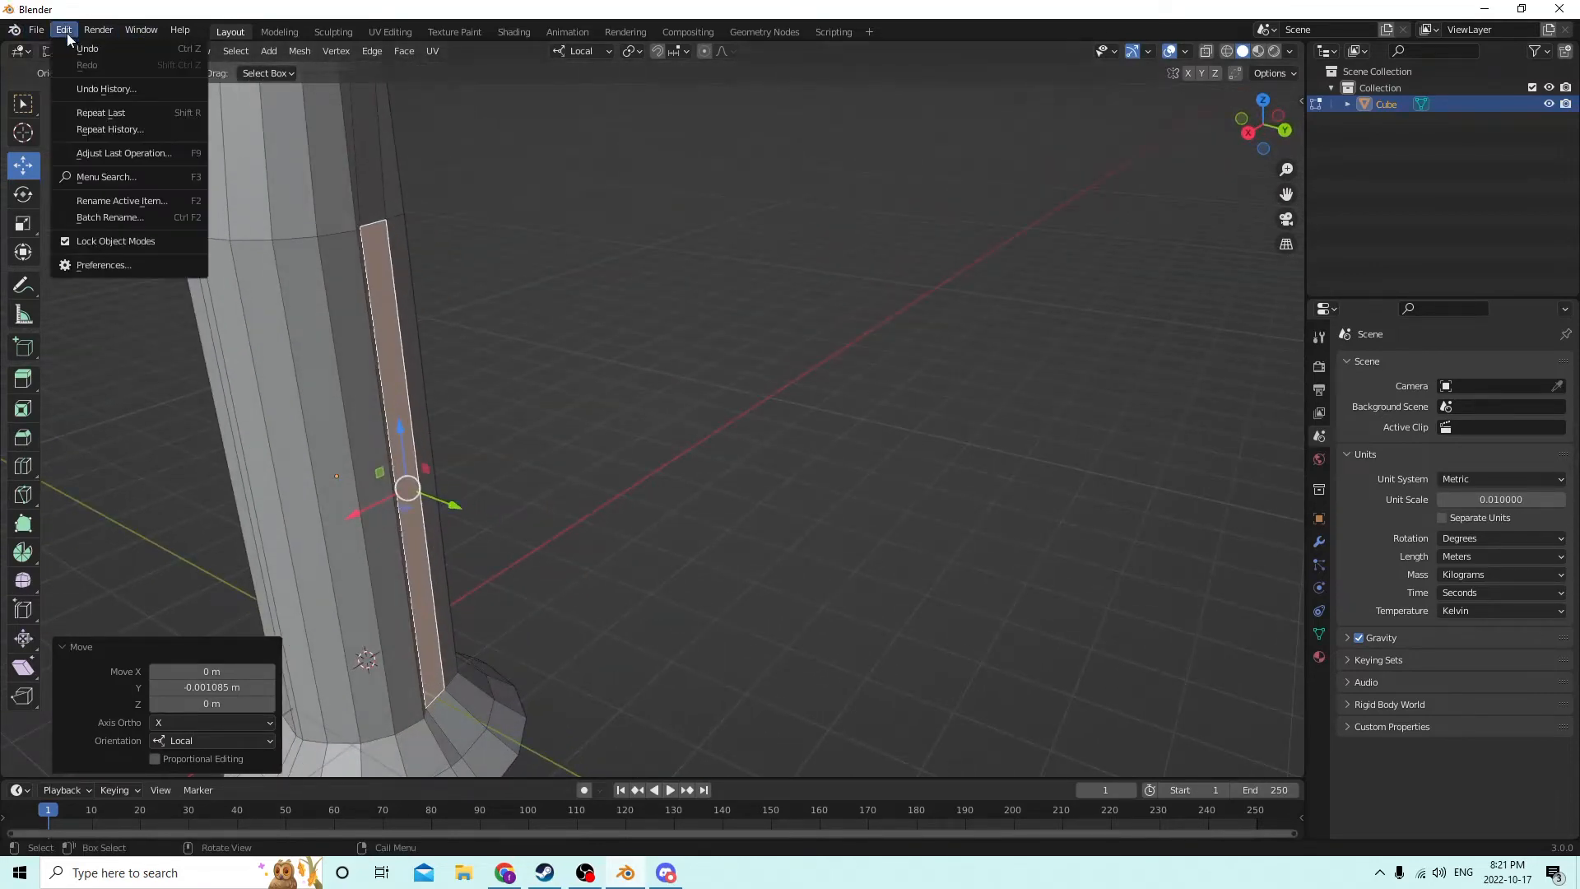
click(81, 47)
- In edge select mode, move one long vertical edge of the column's lower section slightly inward along local Y
middle_drag(424, 239, 412, 239)
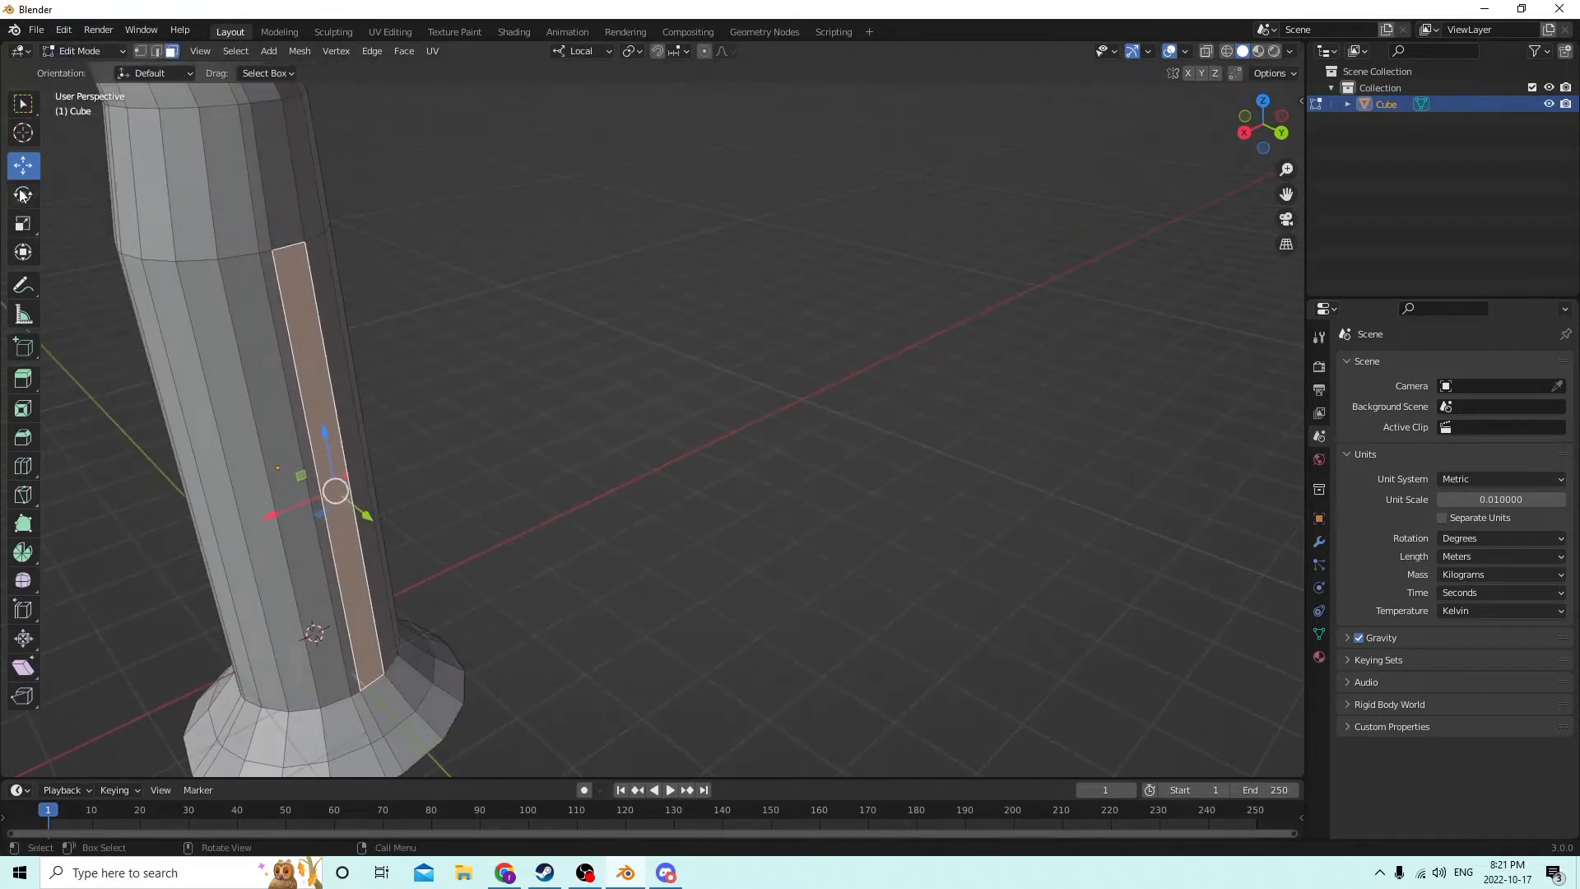
key(2)
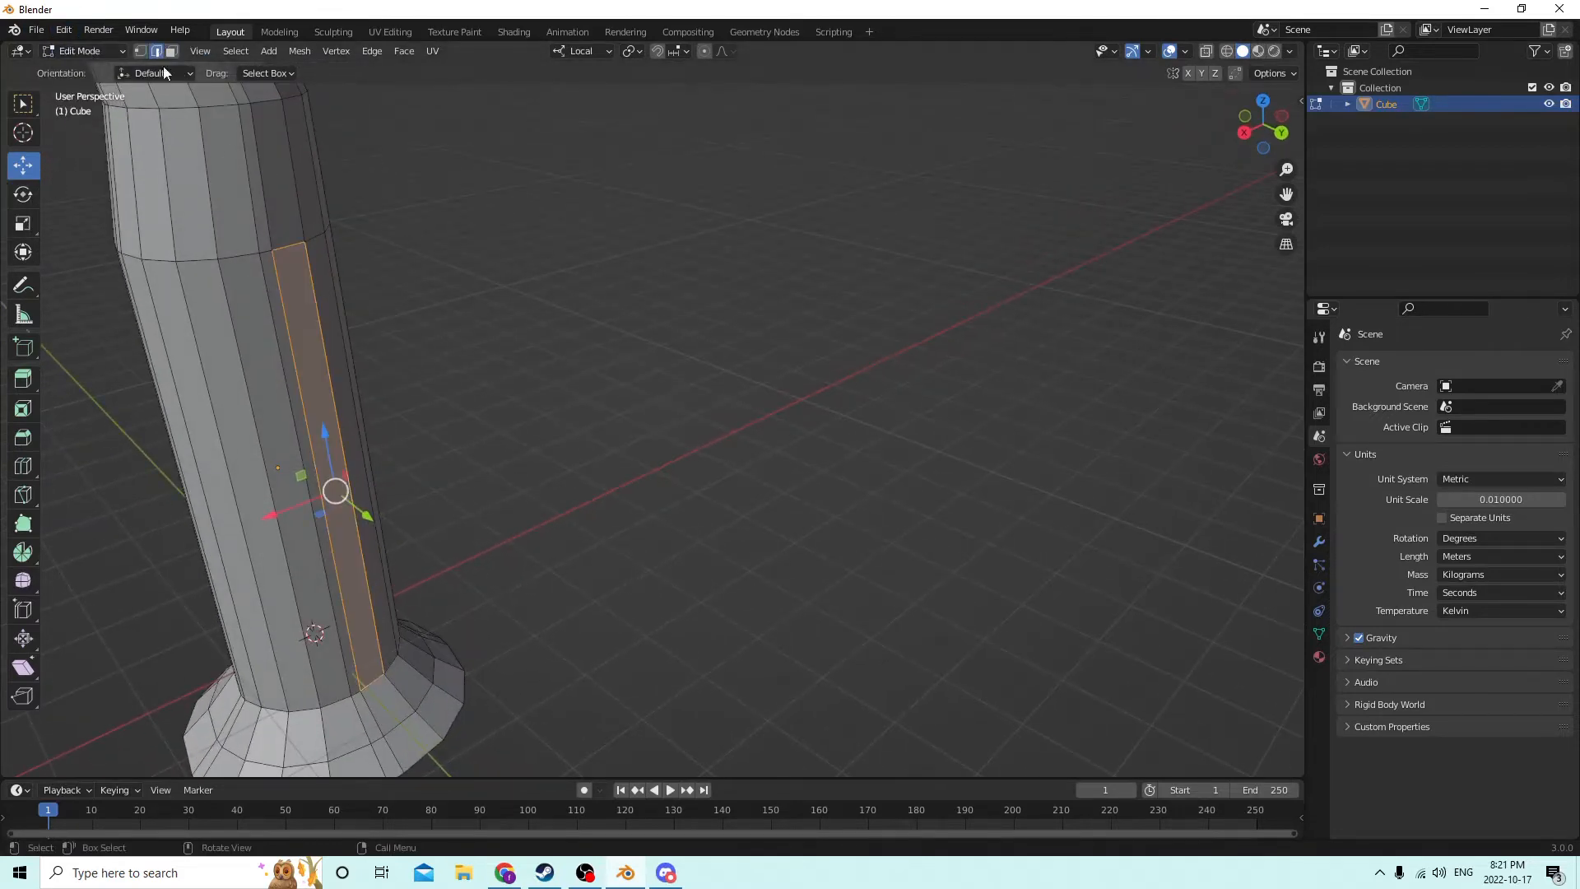
click(331, 536)
middle_drag(331, 537, 451, 600)
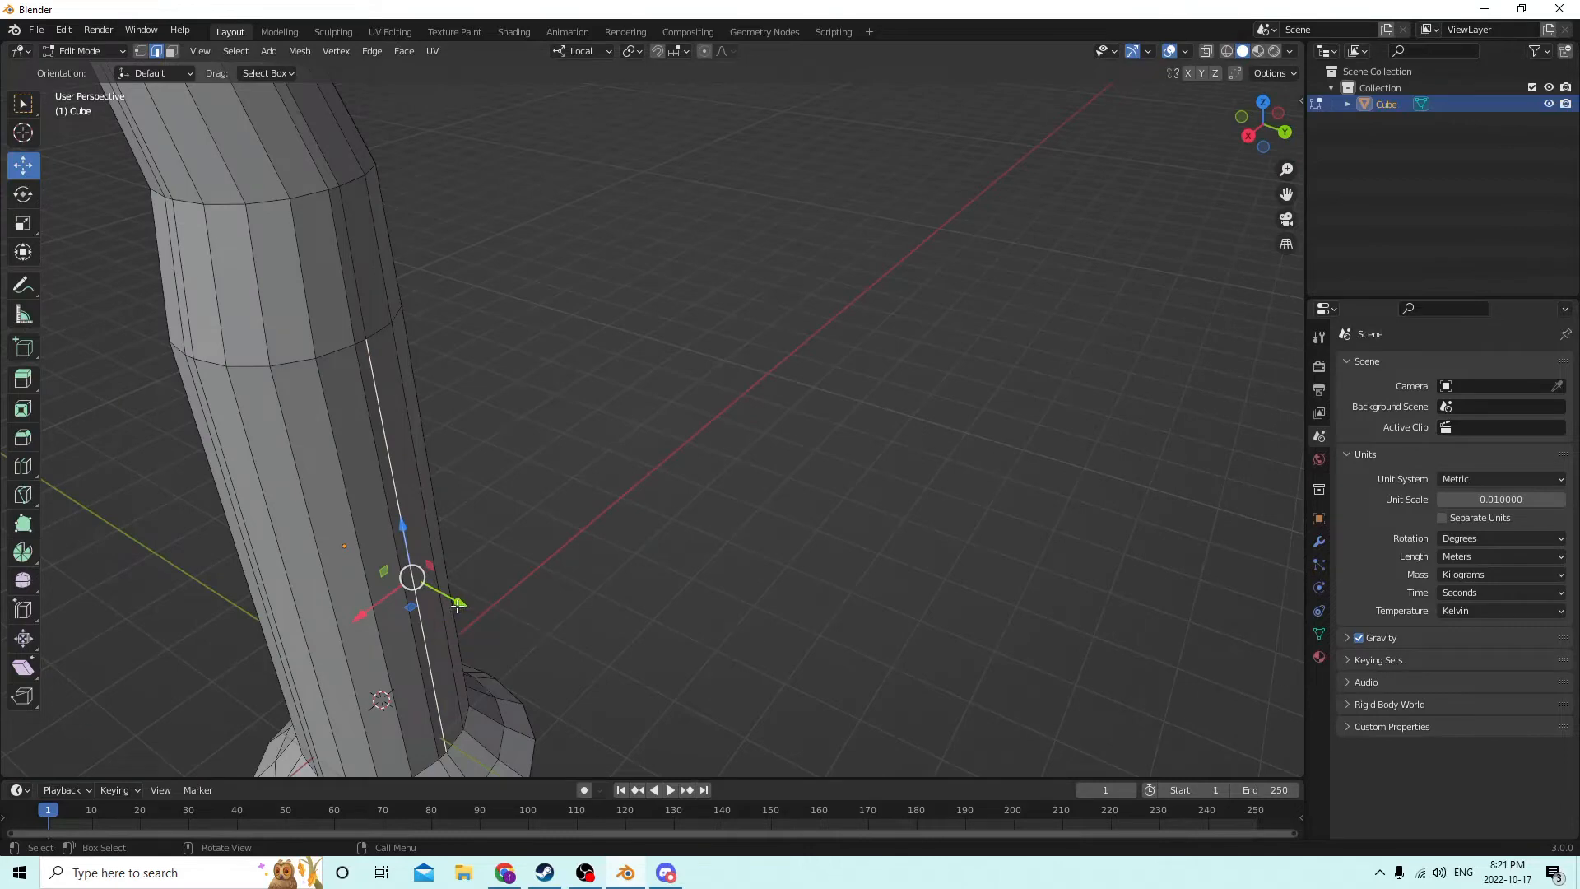
drag(458, 605, 450, 602)
- Nudge an edge on another side of the column slightly, and leave edit mode
middle_drag(464, 471, 924, 575)
click(913, 620)
middle_drag(822, 569, 969, 562)
drag(1092, 328, 1086, 322)
middle_drag(1086, 322, 1012, 305)
key(Tab)
- Duplicate the column in place and raise the copy about 0.0665 m along local Z
key(shift+d)
right_click(945, 374)
drag(780, 362, 802, 209)
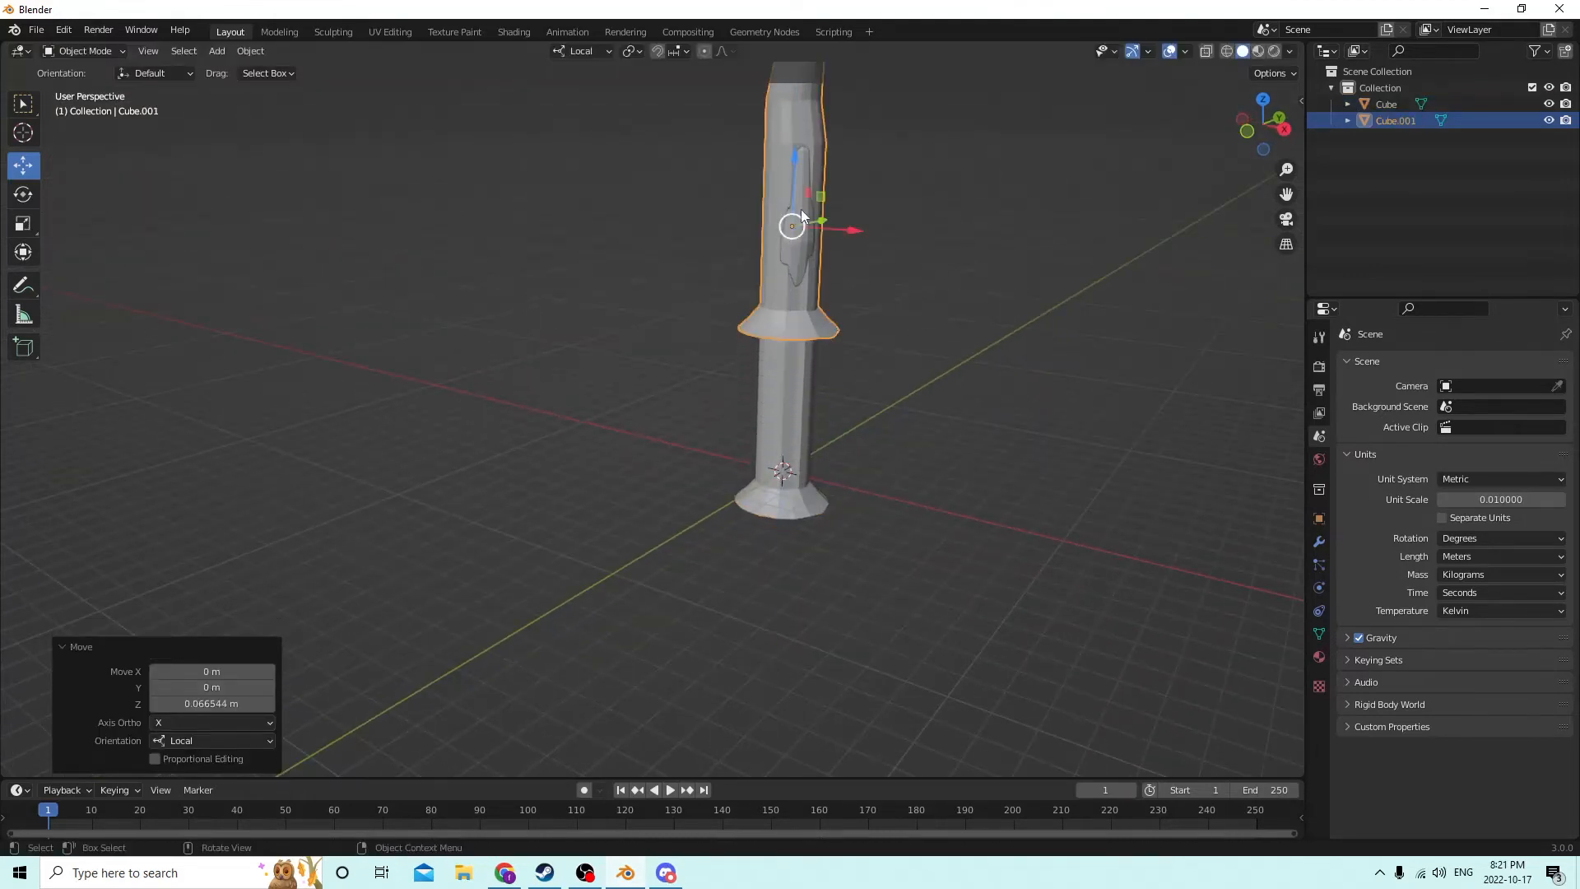
- Scale the raised column copy uniformly to about 0.542 of its size
key(s)
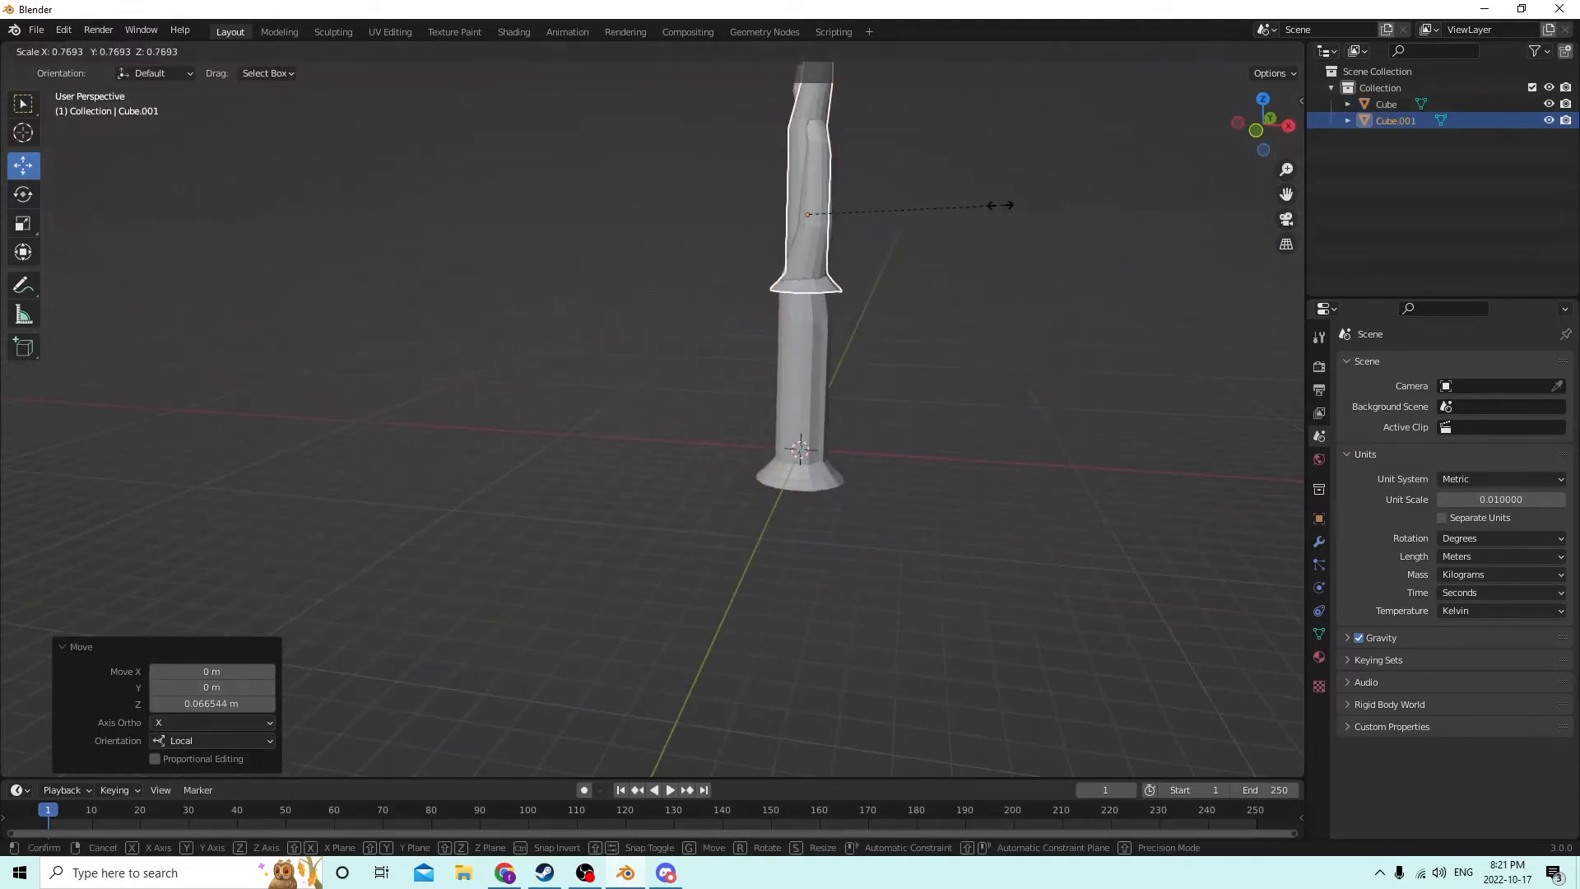
click(945, 205)
middle_drag(910, 199, 775, 135)
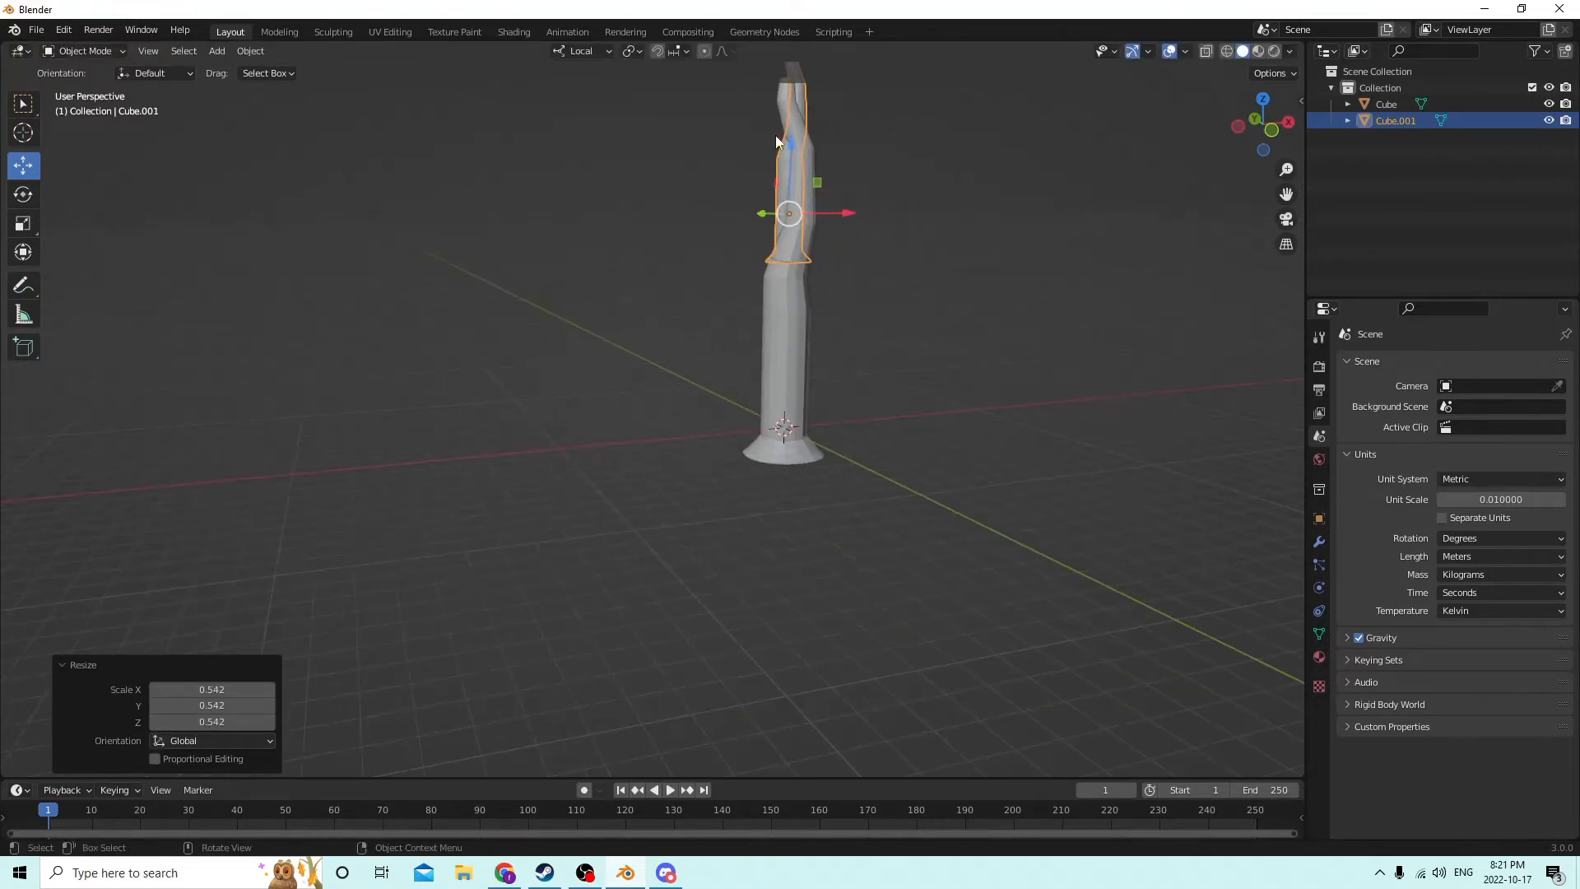
click(23, 230)
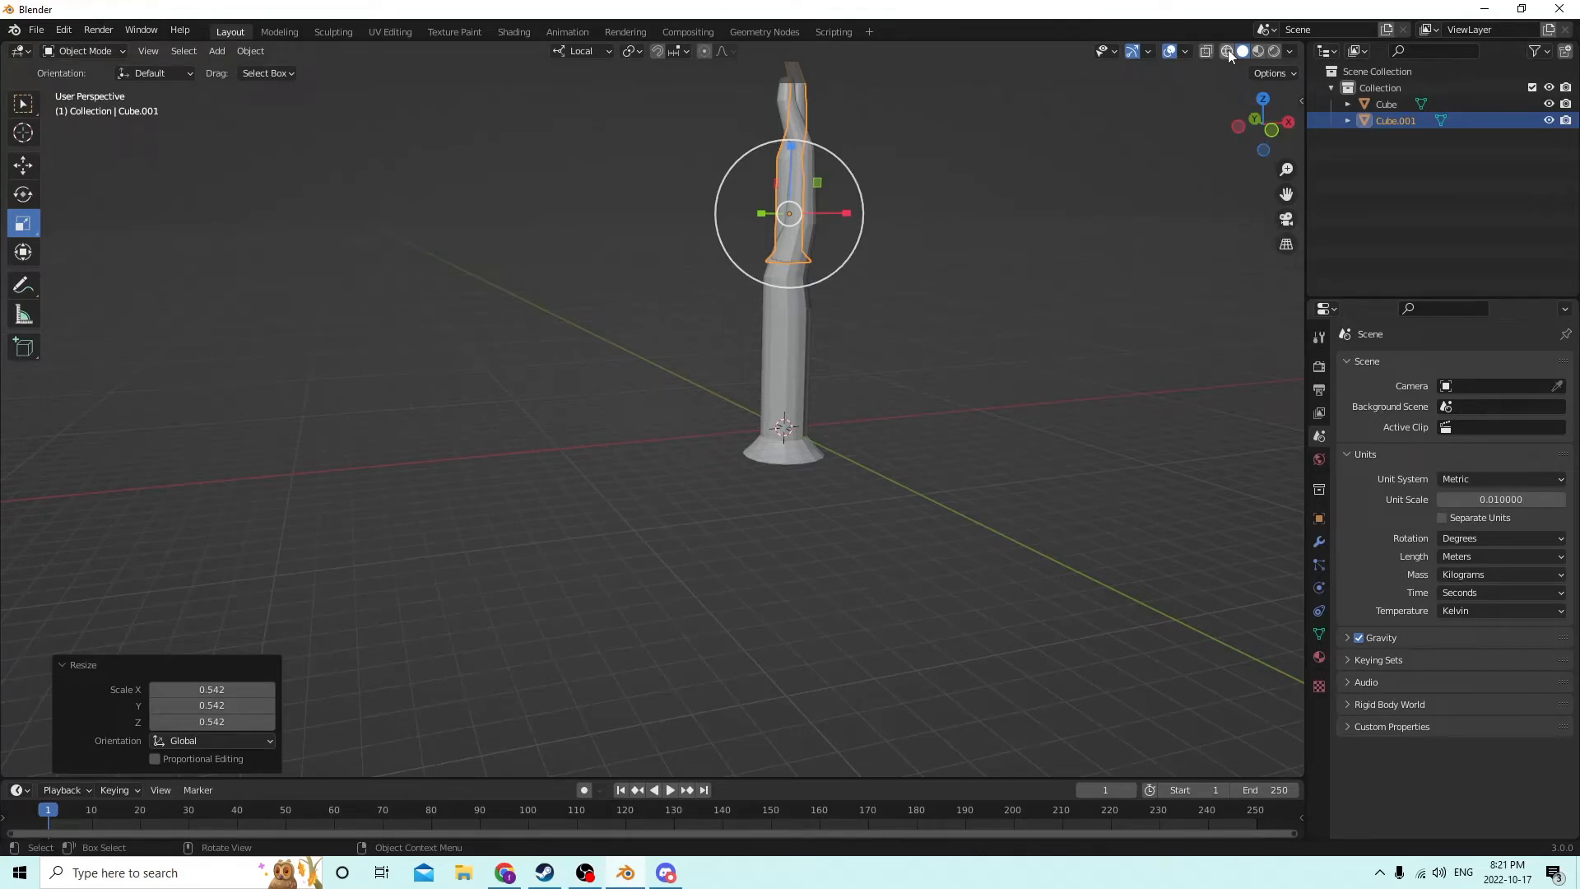
click(22, 194)
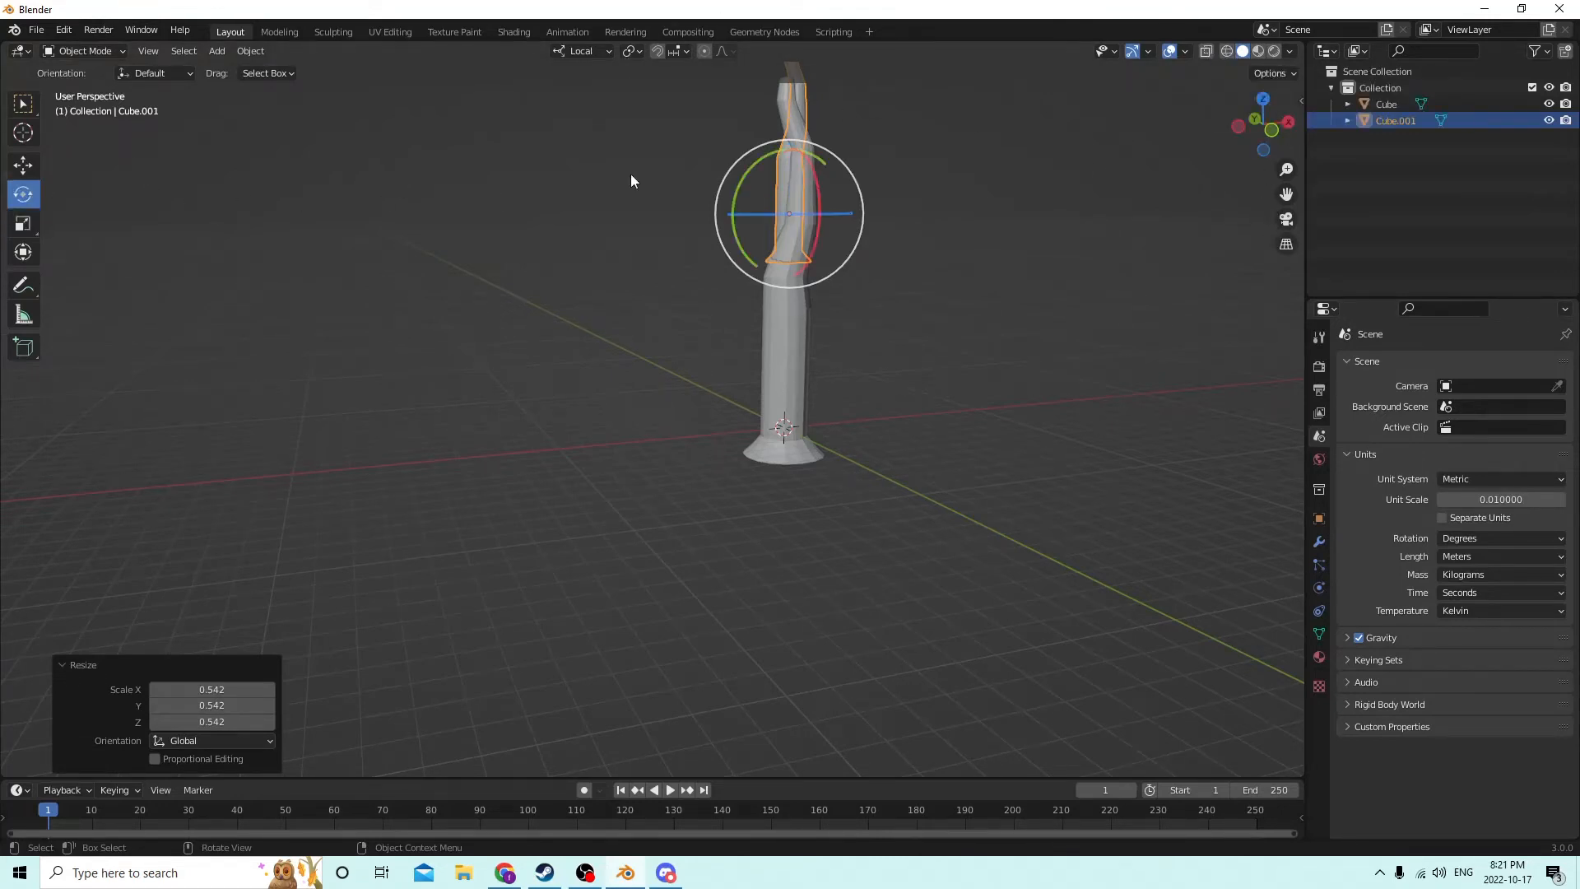
middle_drag(630, 174, 865, 215)
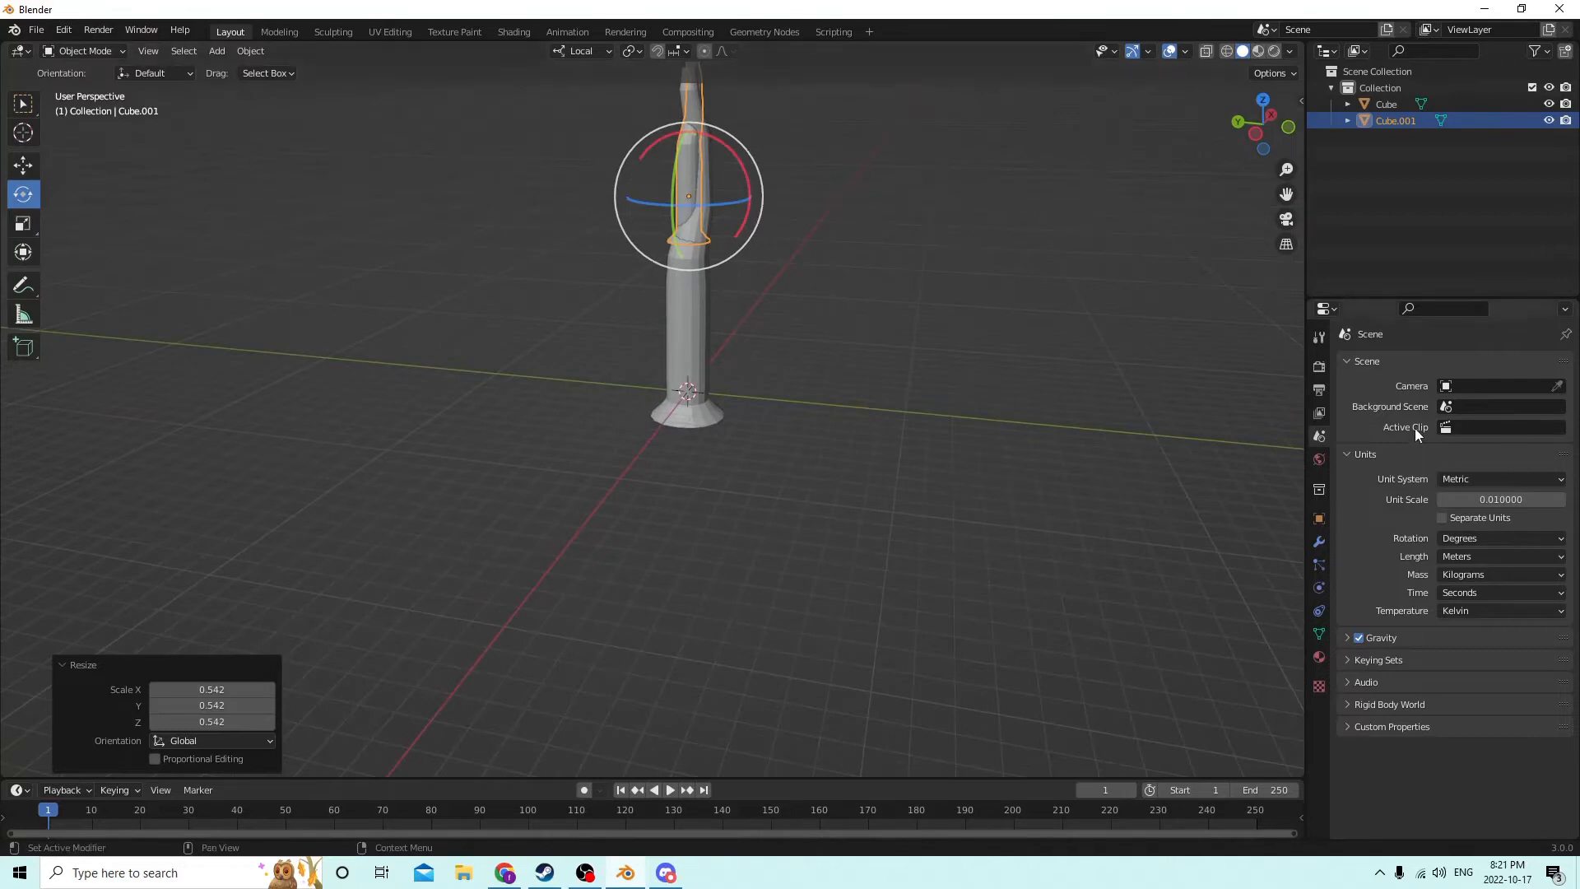
- Tilt the smaller copy about X, setting its X rotation first to 90° and finally to 75°
click(1319, 519)
click(1499, 471)
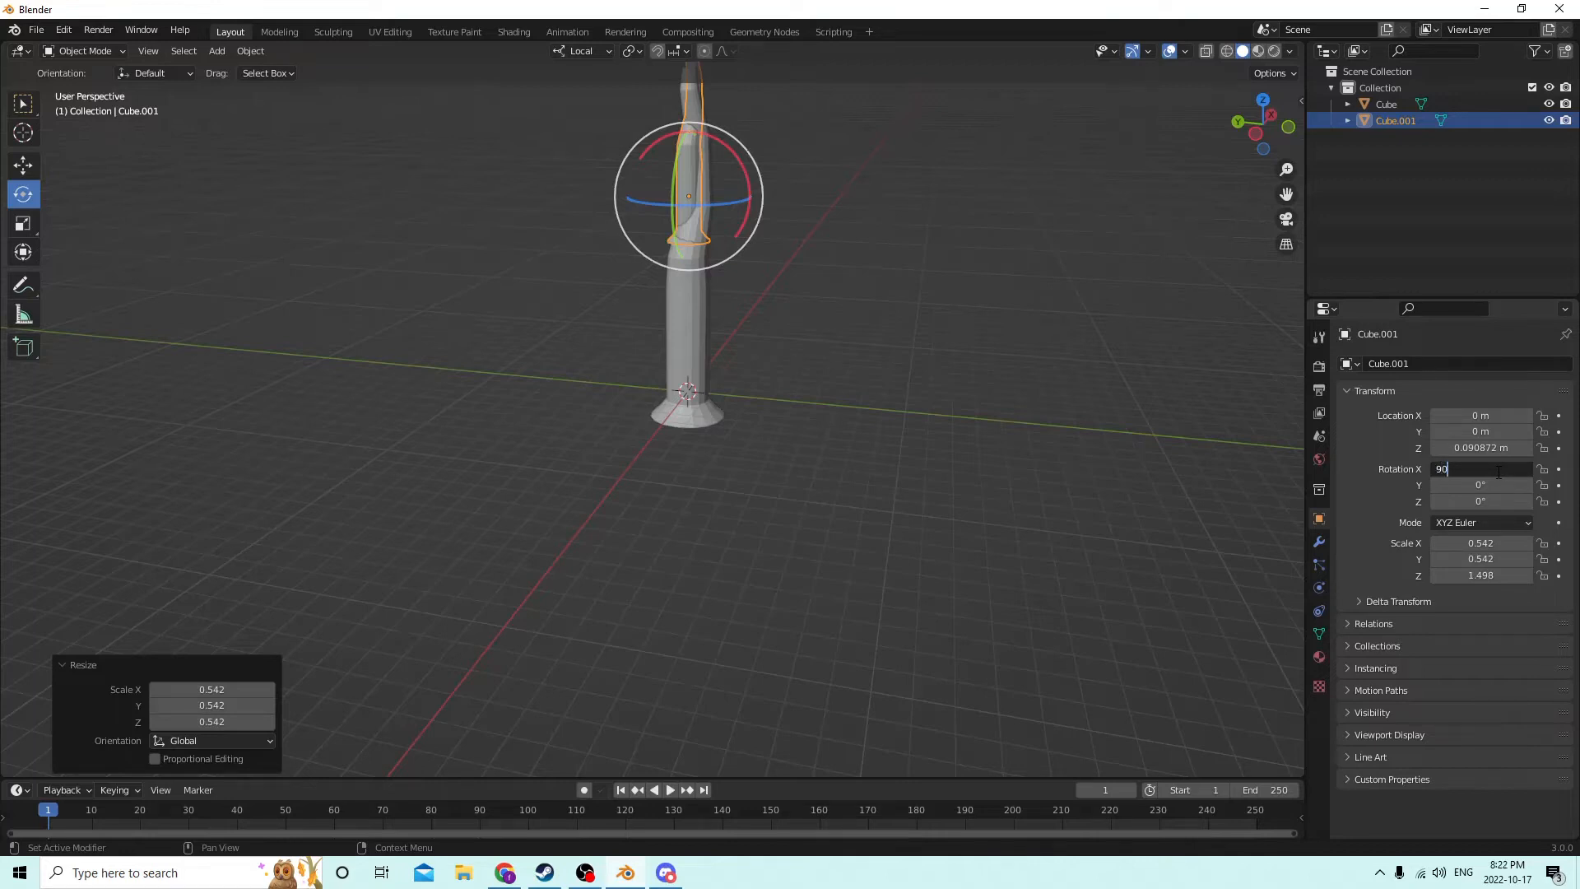
text(90)
key(Return)
middle_drag(975, 268, 1046, 289)
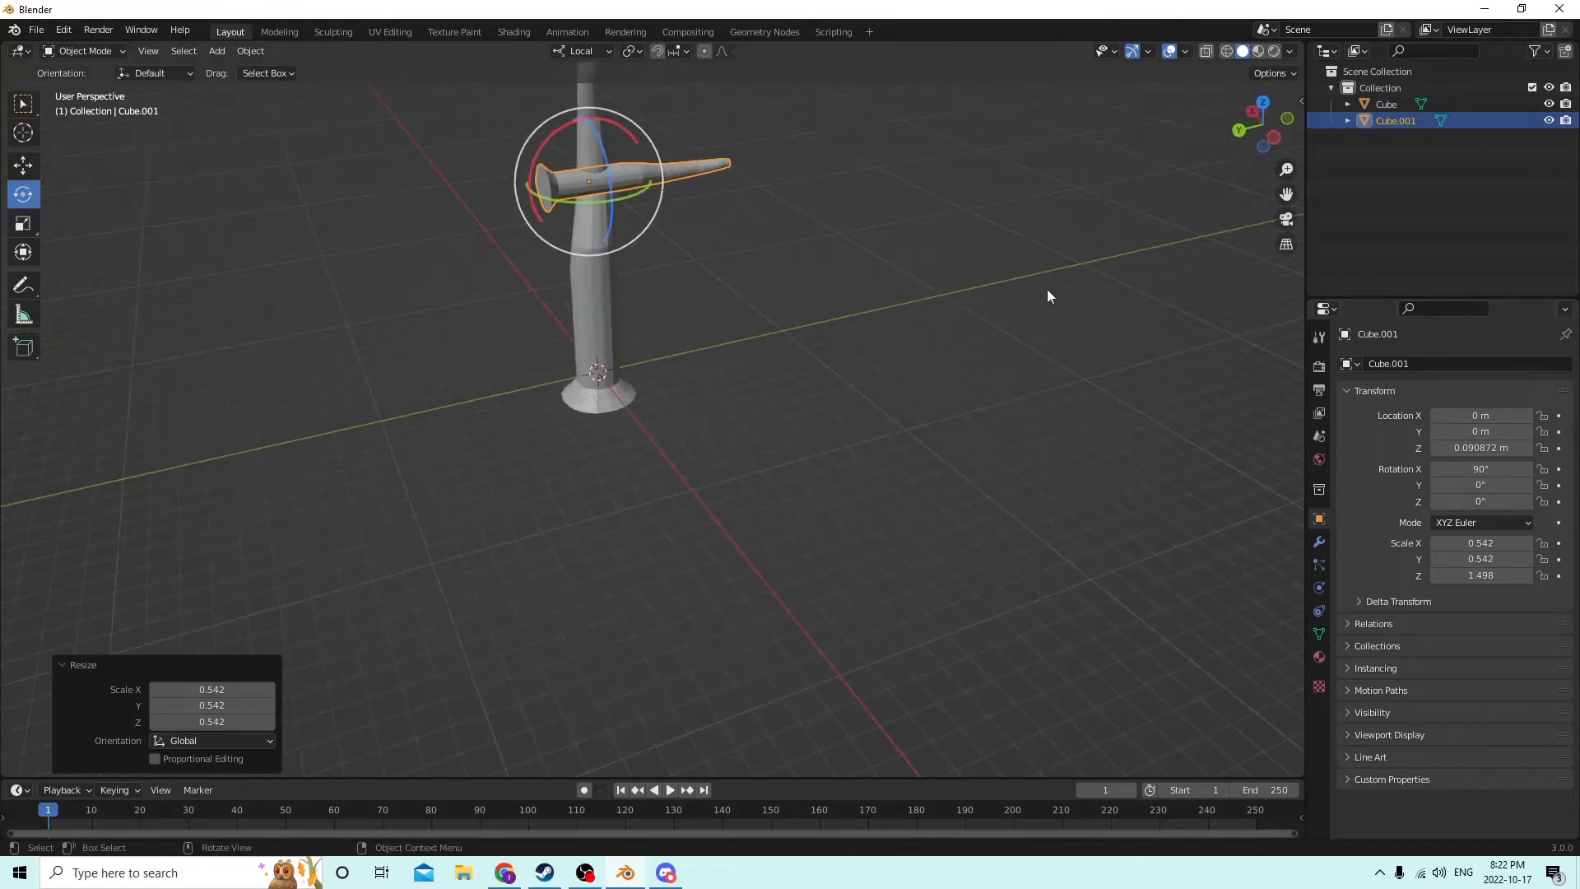
middle_drag(673, 181, 603, 138)
click(1491, 470)
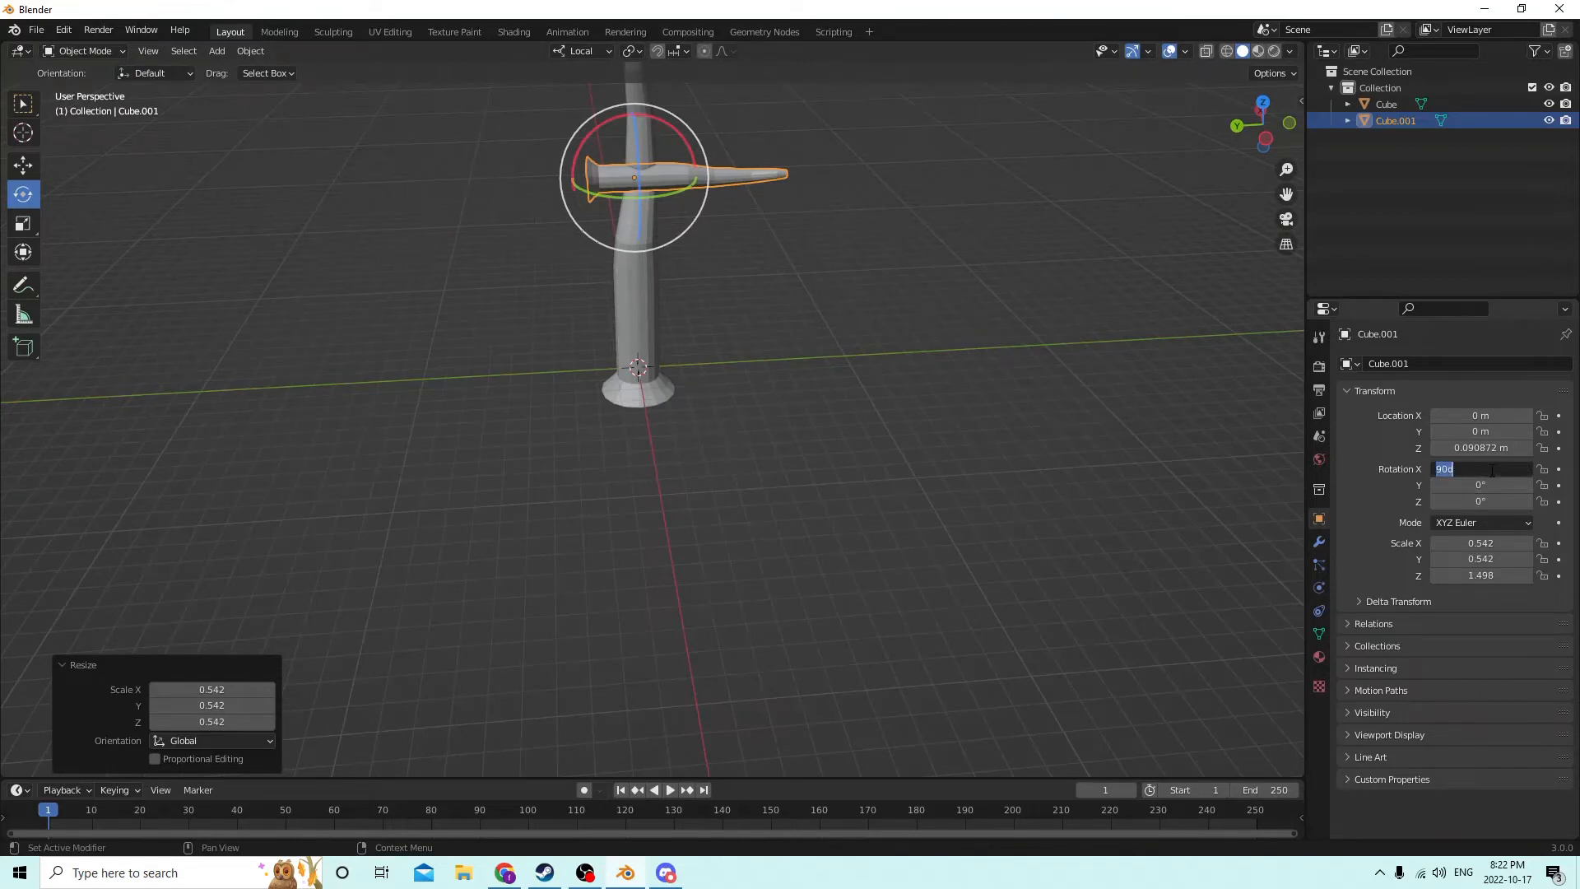
key(Return)
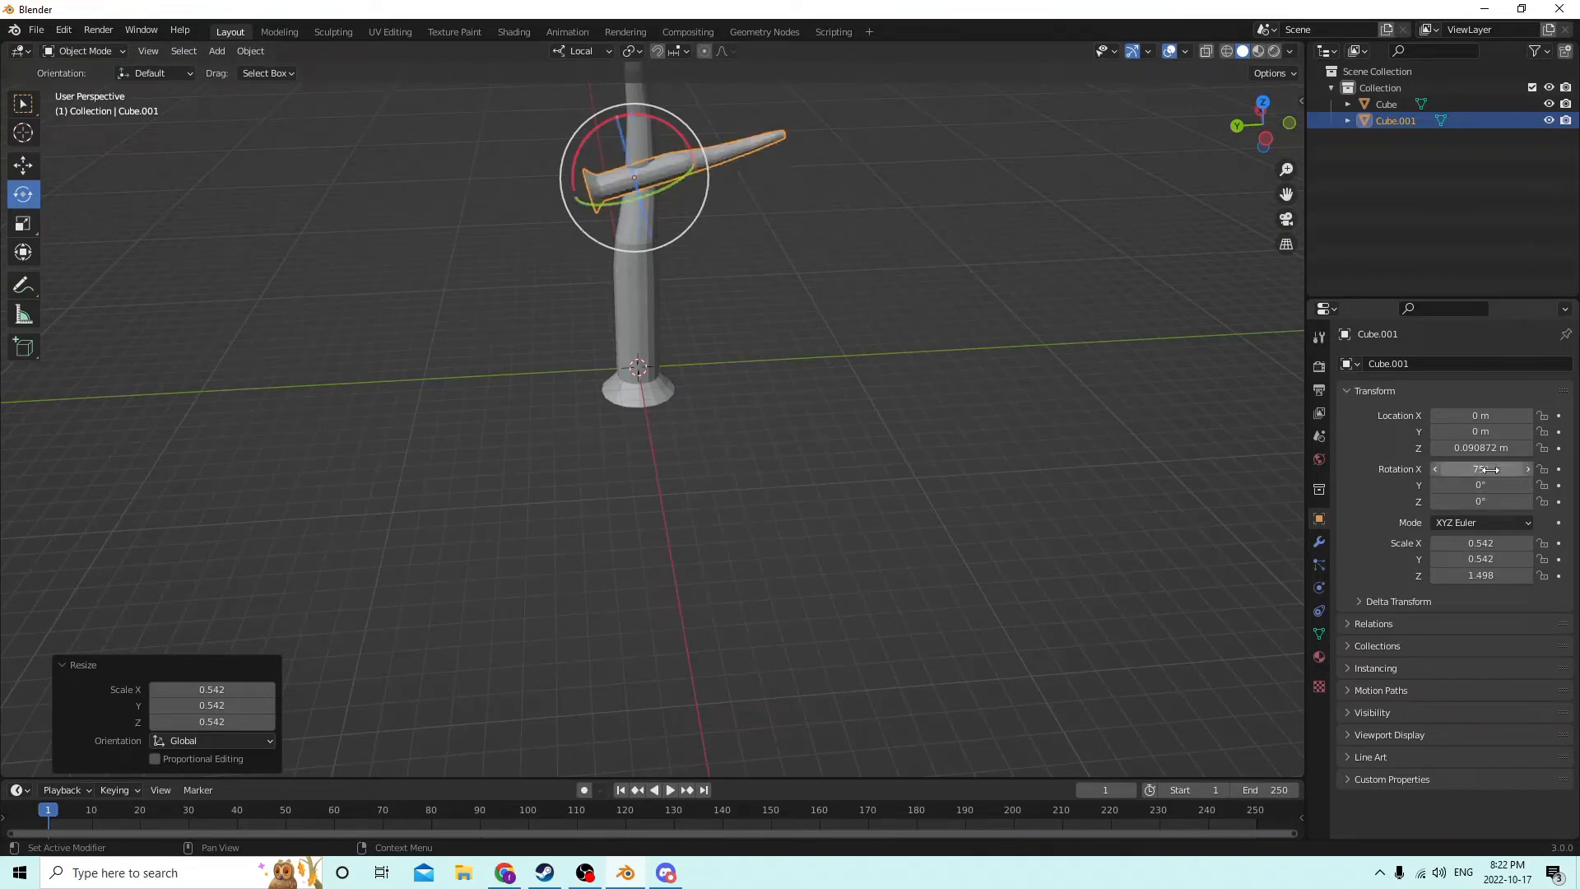
- Slide the tilted copy outward along local Z to about Y -0.0163 m, and scale it to about 0.644
click(22, 166)
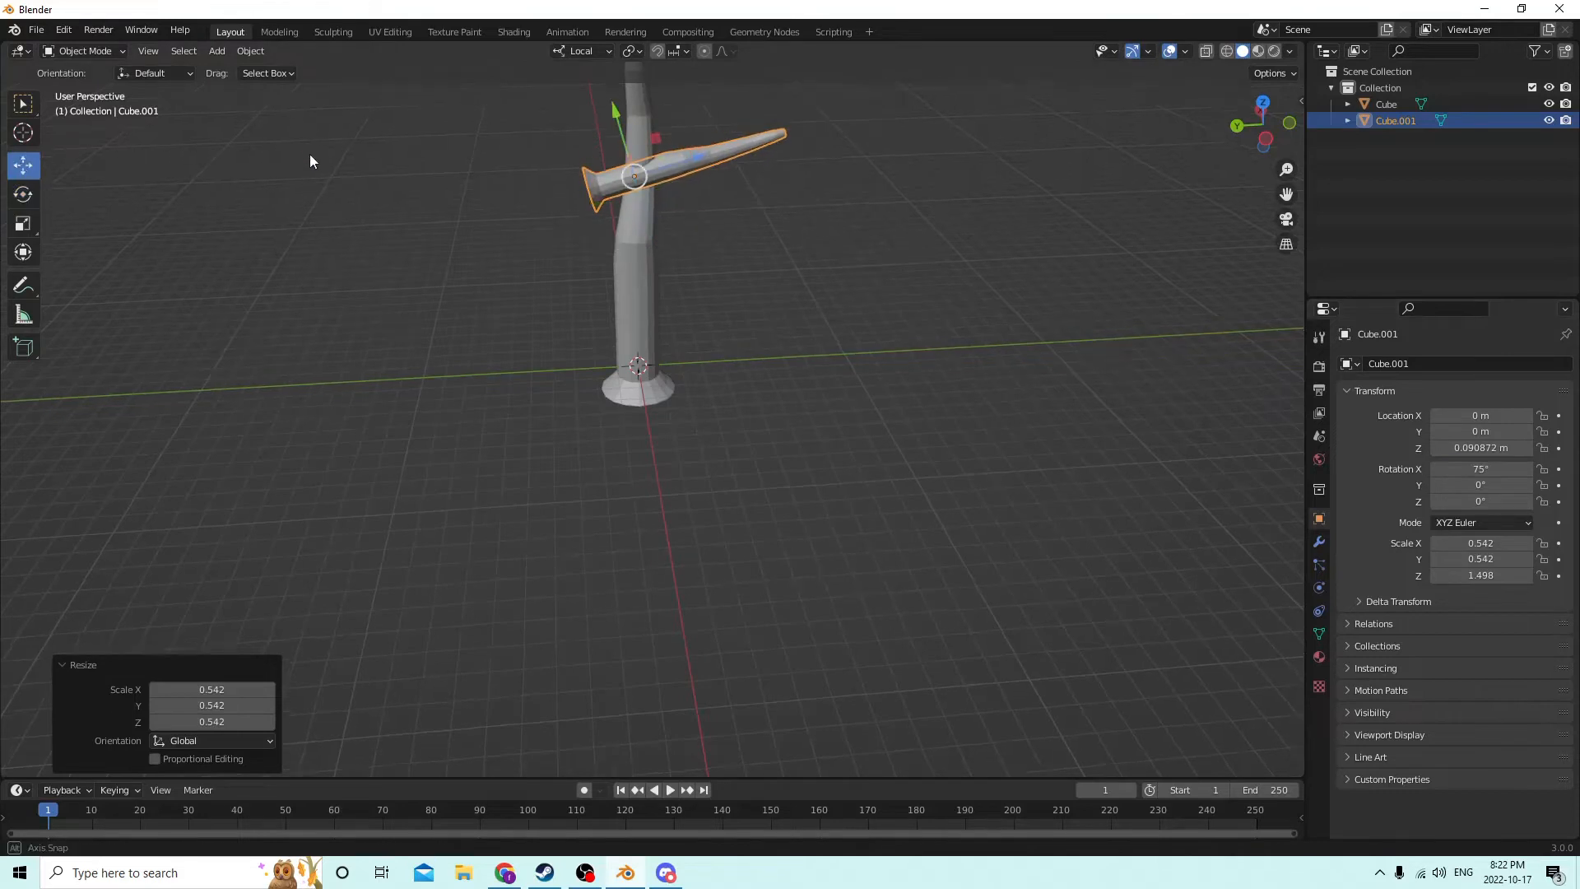
middle_drag(310, 157, 656, 99)
drag(688, 150, 707, 145)
middle_drag(708, 145, 847, 109)
key(s)
click(882, 184)
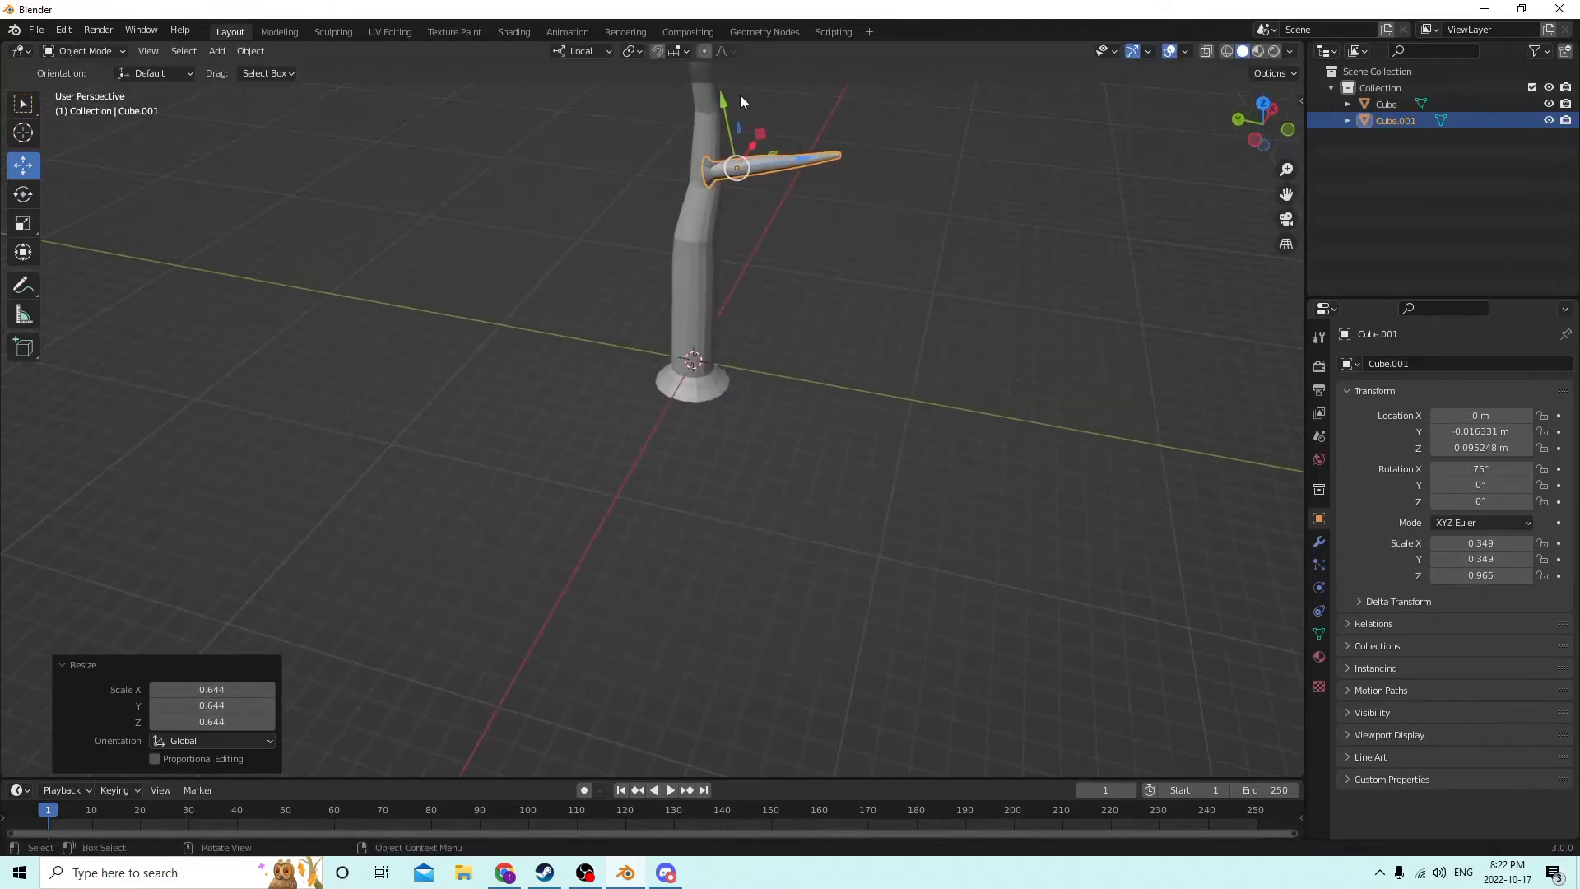
- Shift the branch about 0.0023 m along local X and slide it outward along local Z to about Y -0.0192 m
middle_drag(739, 97, 706, 200)
scroll(706, 200, up, 2)
middle_drag(634, 132, 527, 140)
drag(1073, 280, 1093, 268)
middle_drag(1092, 268, 976, 249)
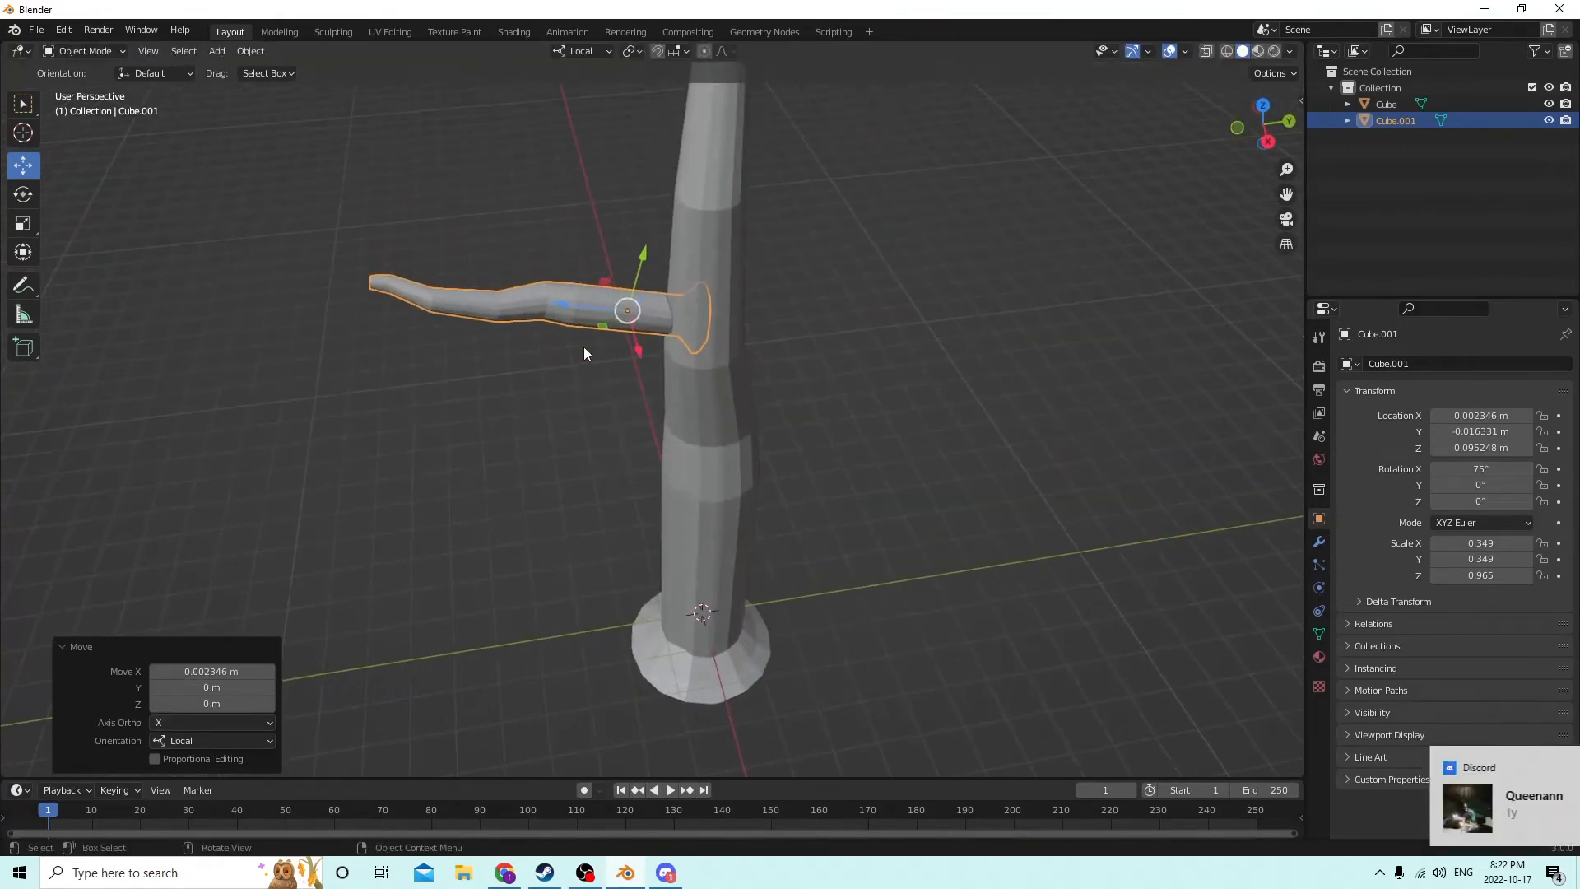
drag(563, 300, 542, 297)
middle_drag(544, 297, 605, 306)
- Duplicate the branch in place and set the copy's X rotation to 90°
key(shift+d)
right_click(815, 243)
middle_drag(815, 243, 942, 328)
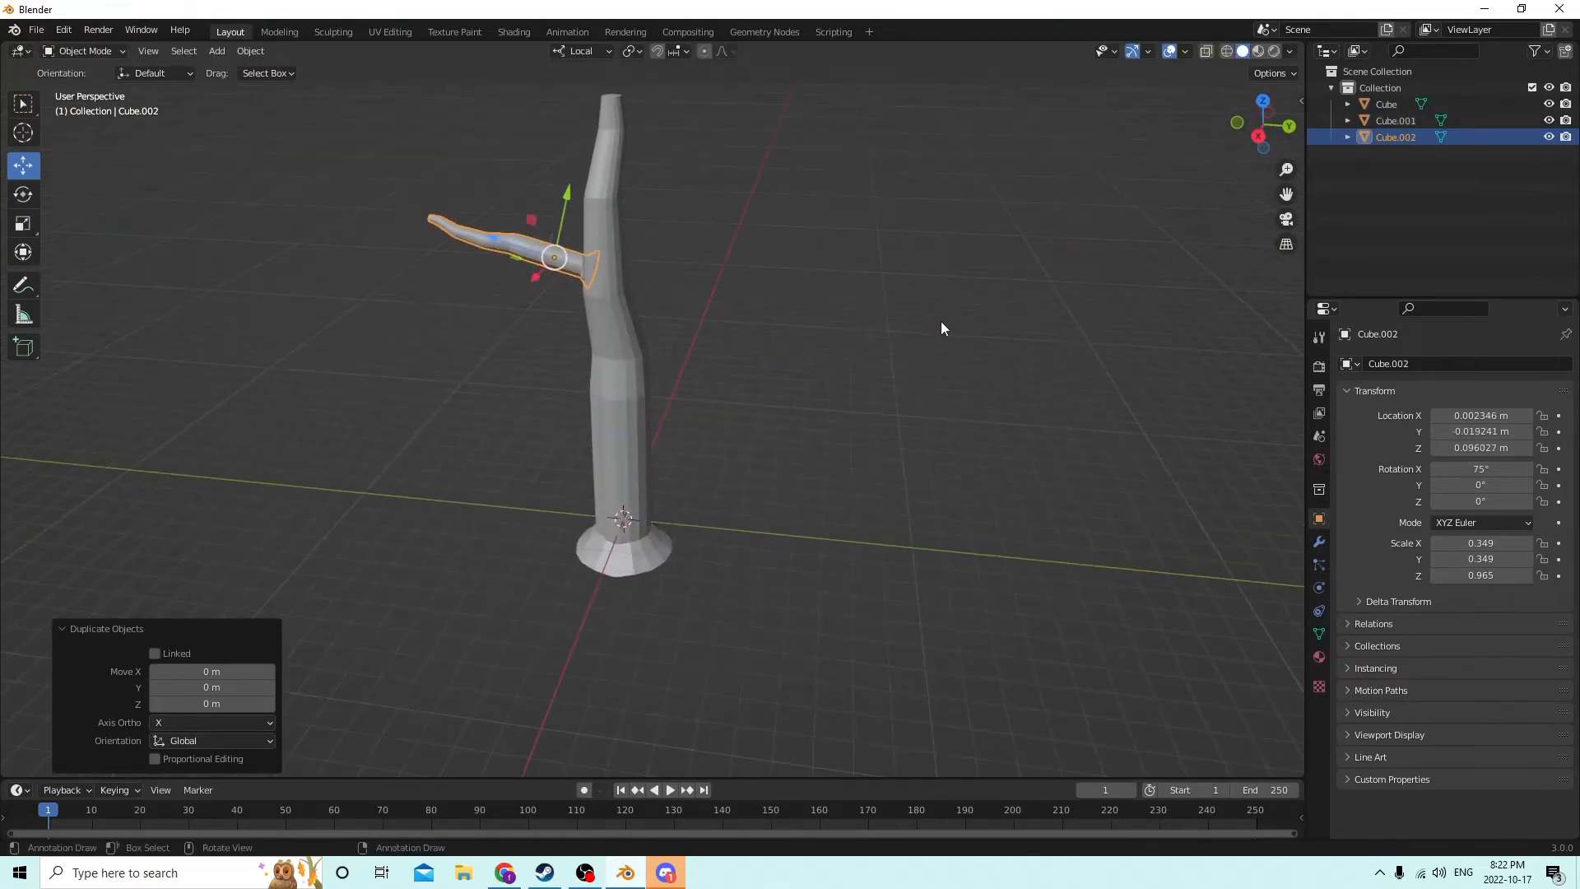
click(1492, 469)
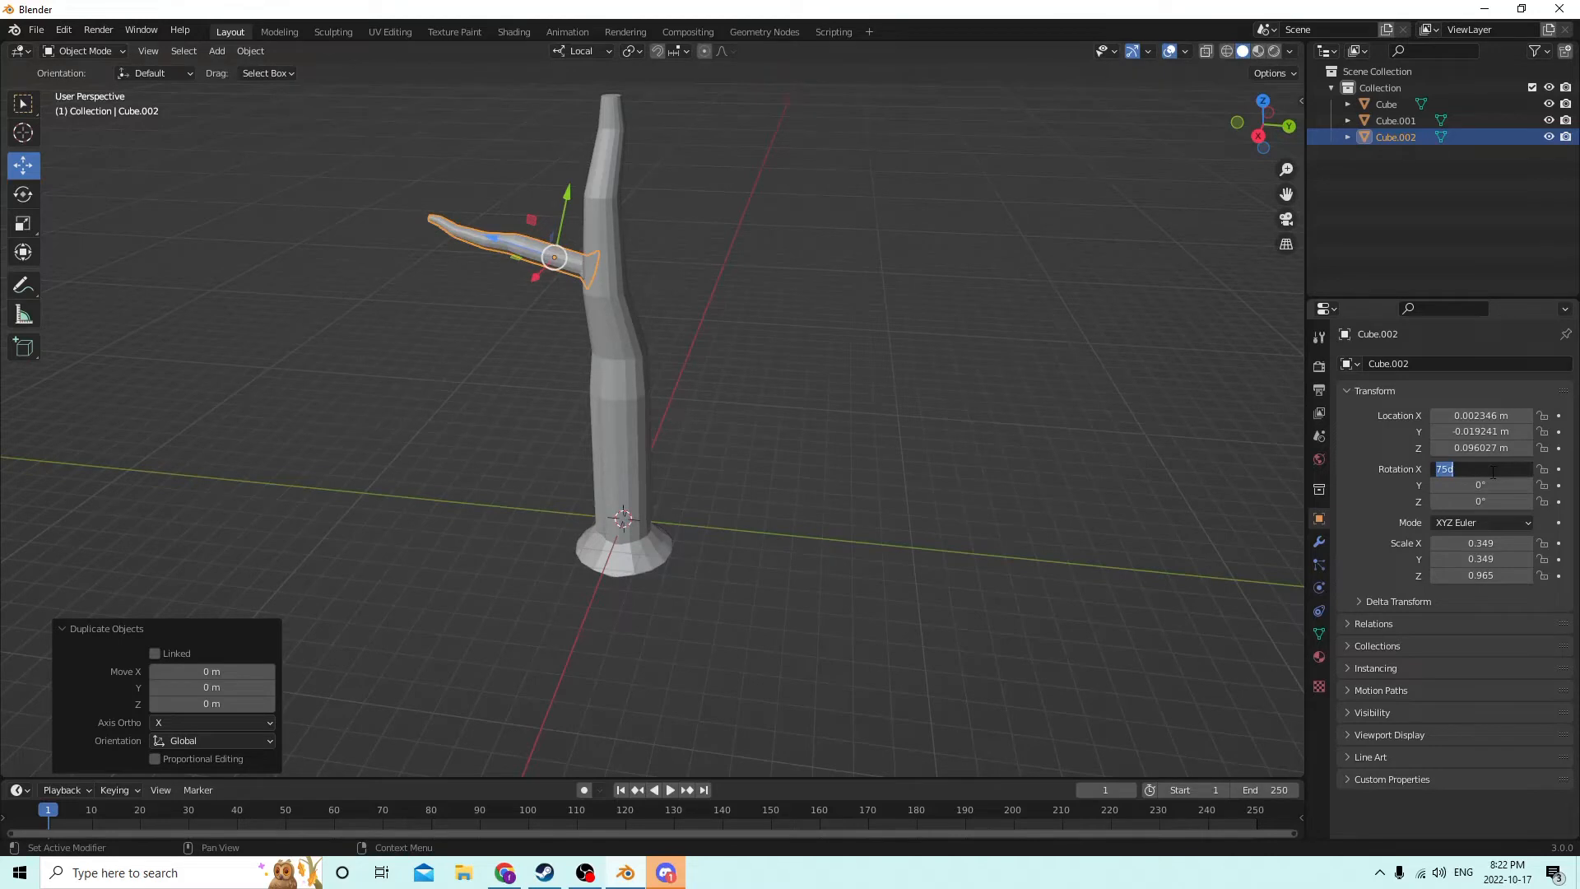
key(Return)
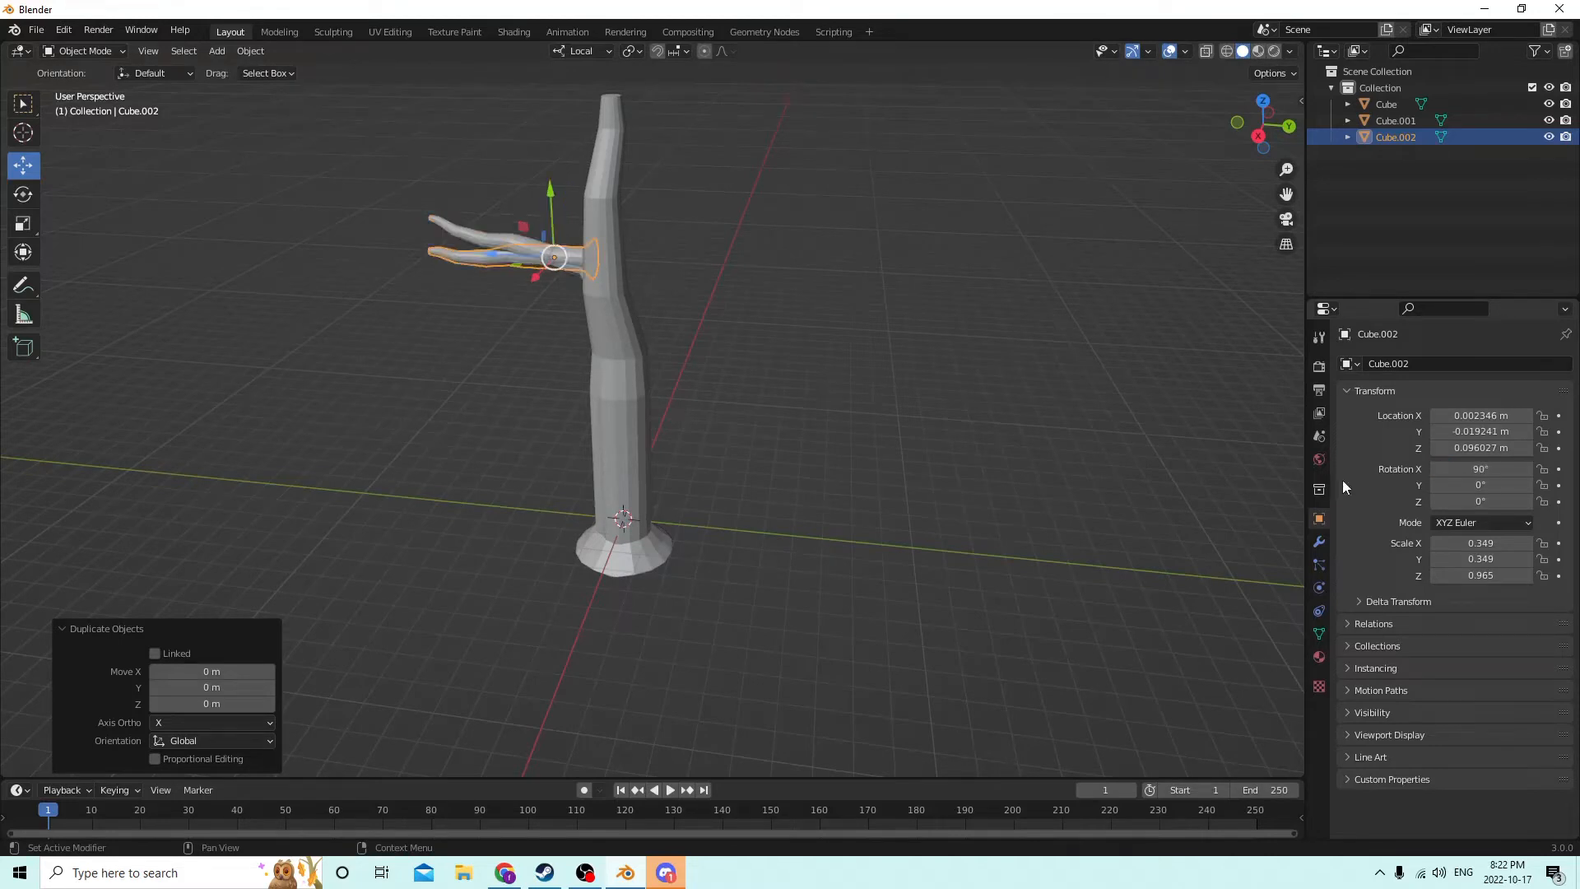
middle_drag(481, 278, 755, 353)
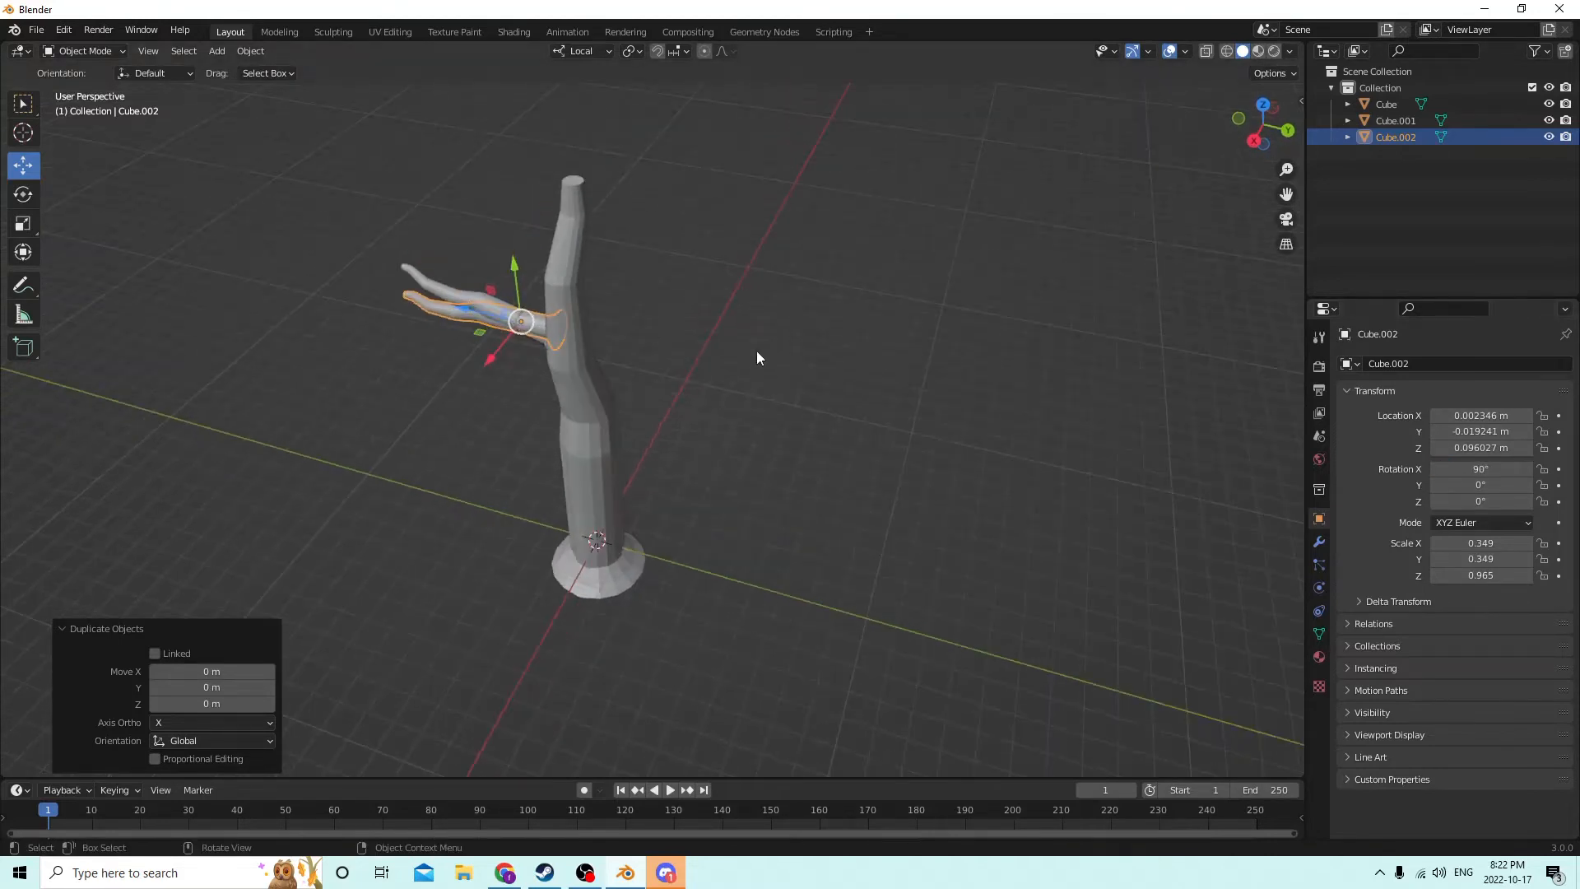
- Try a Y rotation of 90° on the copied branch and reset it to 0°
click(1490, 486)
key(Return)
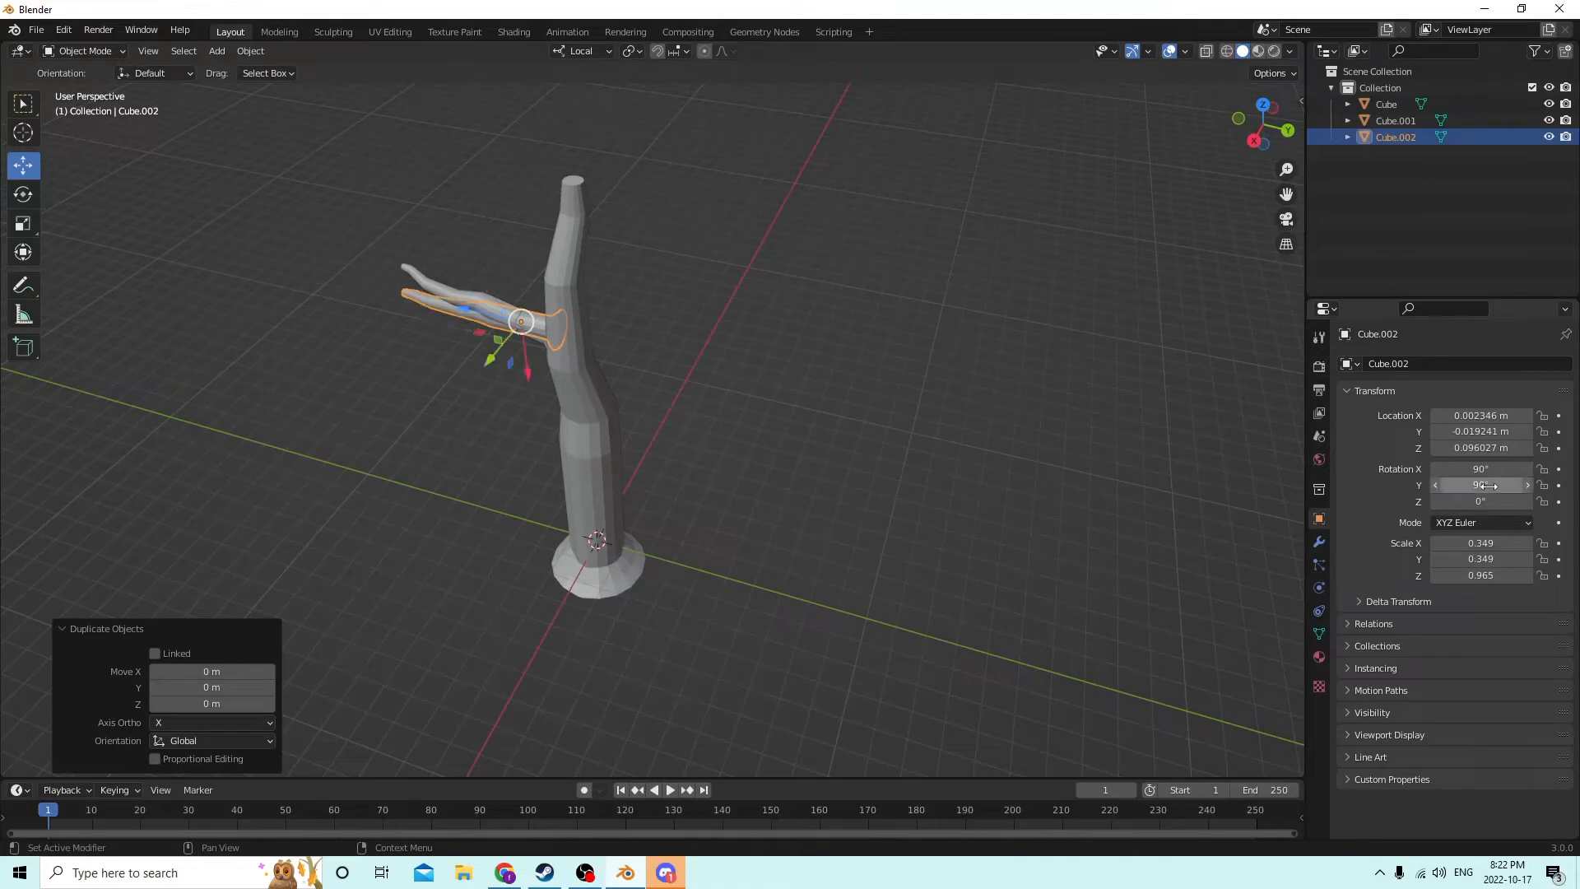
double_click(1492, 485)
text(0)
key(Return)
- Set the copied branch's Z rotation to 90°
double_click(1479, 504)
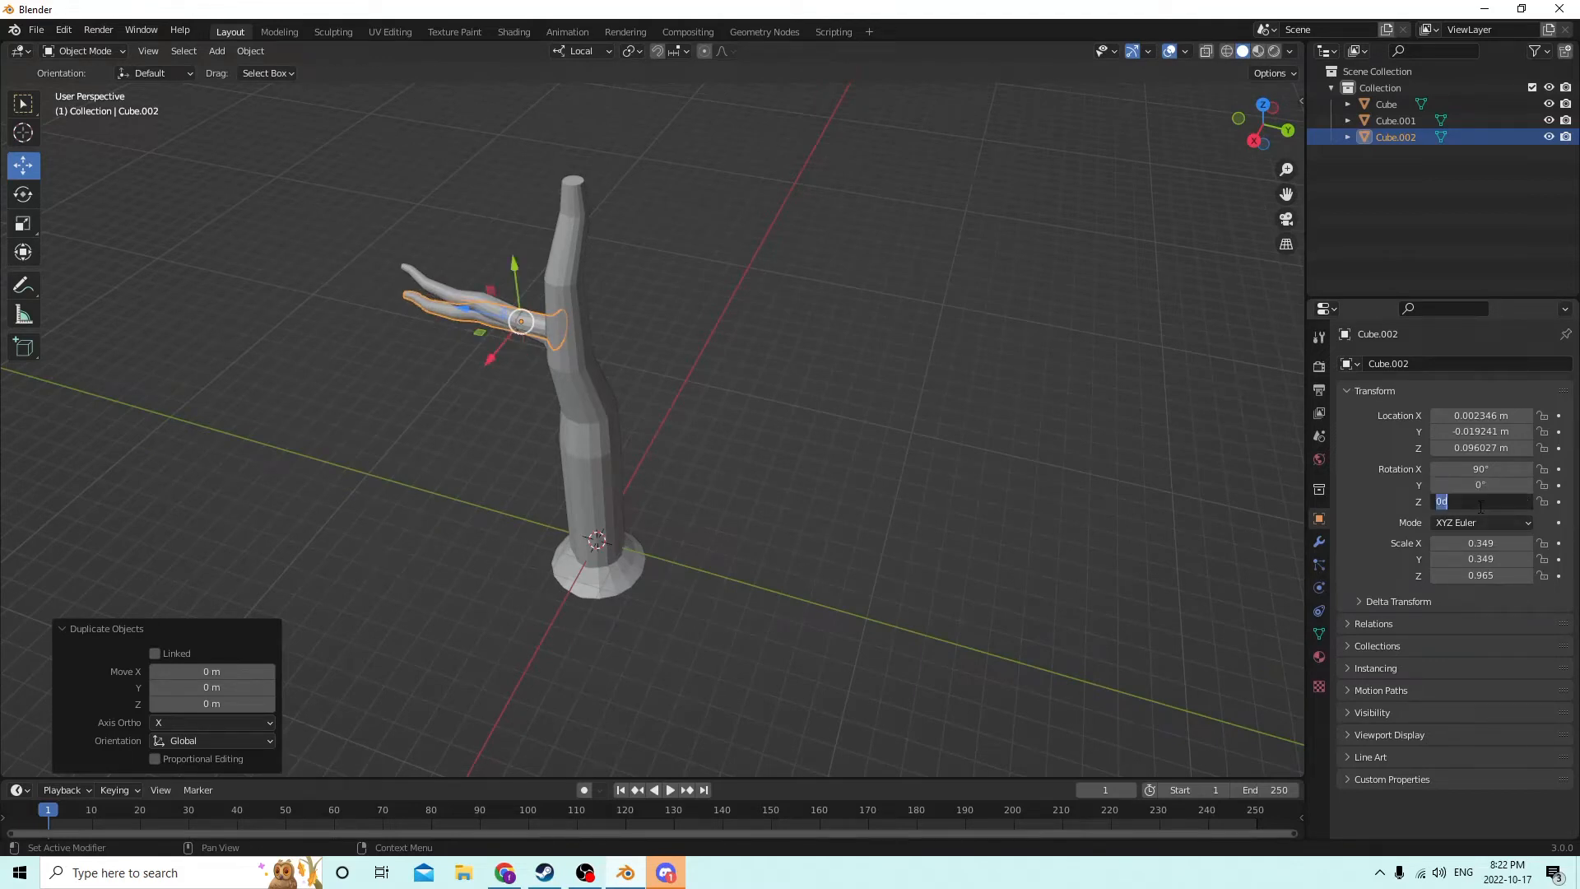
text(90)
key(Return)
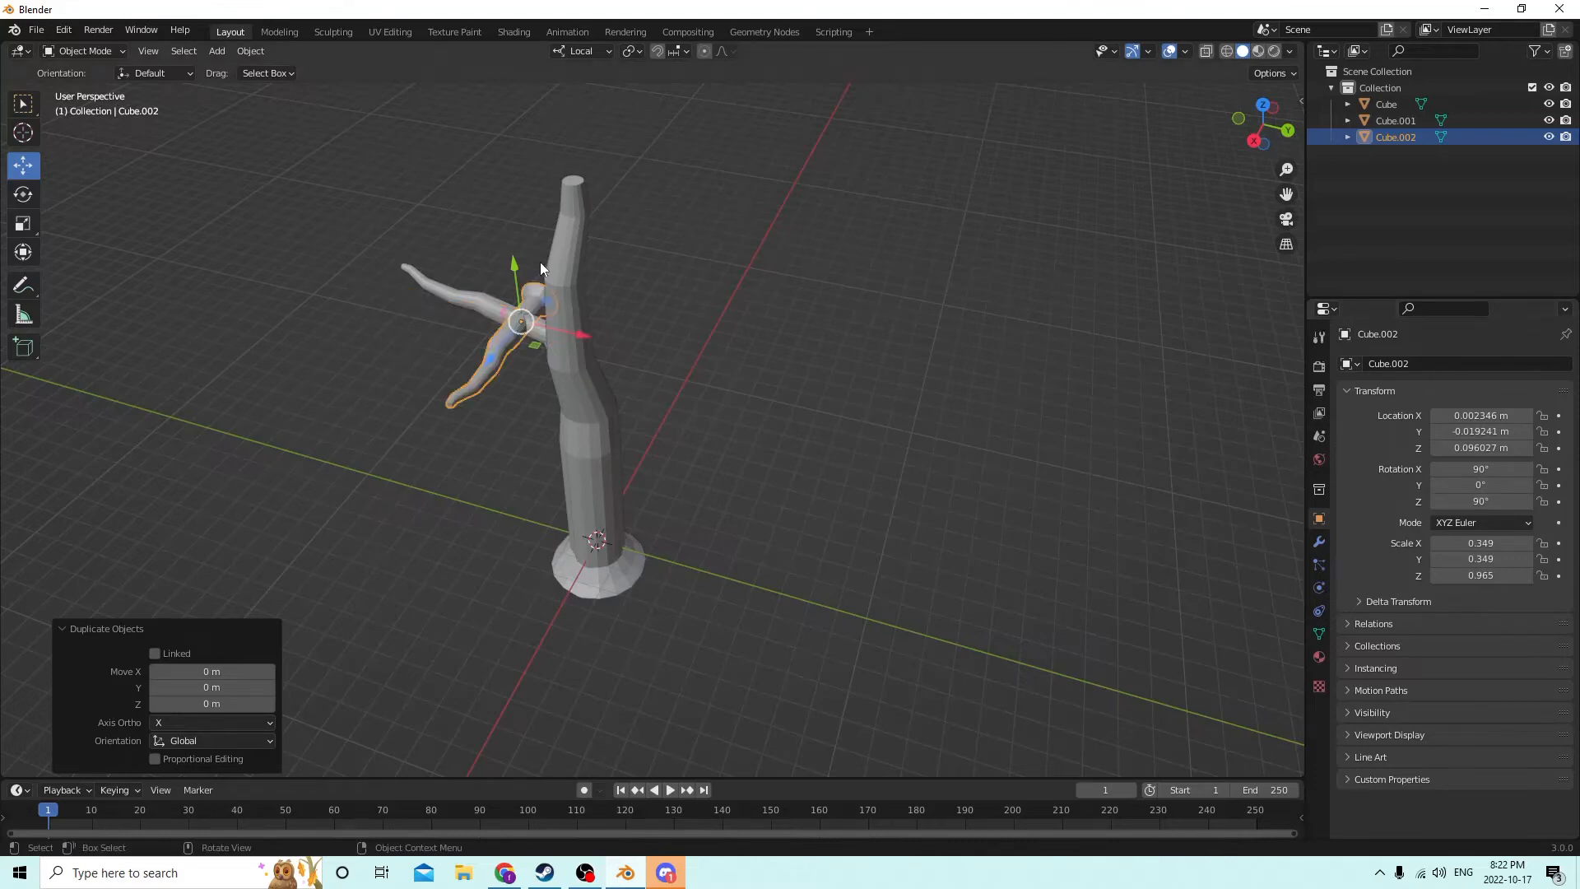
middle_drag(540, 262, 653, 352)
- Position the second branch on the trunk, moving it about 0.0154 m along local X, 0.0130 m along local Z and -0.0192 m along local Y
key(g)
click(769, 472)
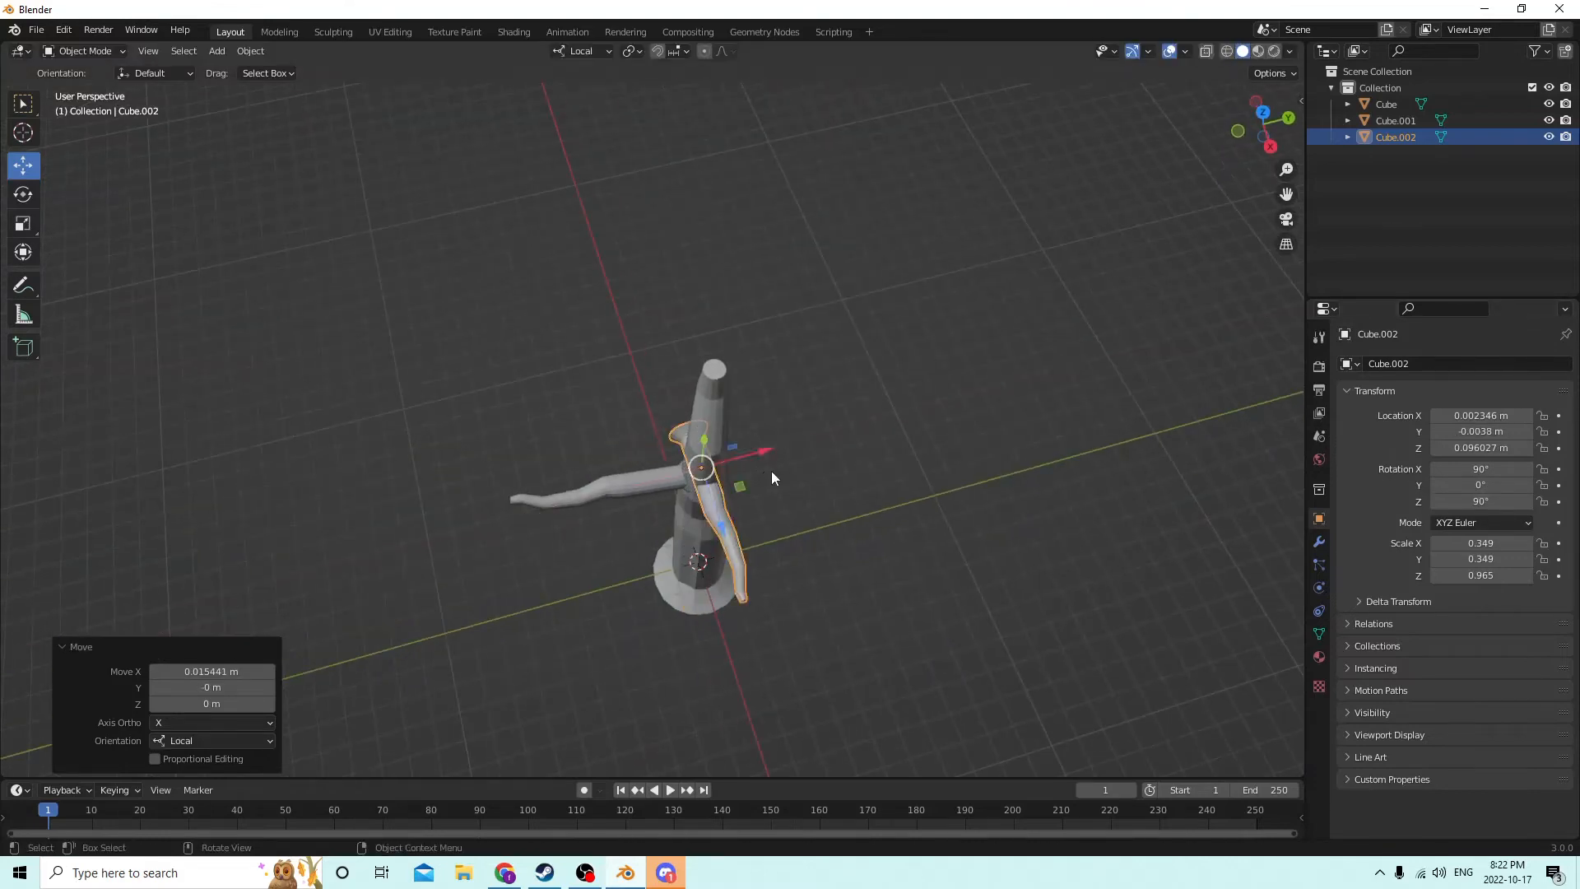
middle_drag(771, 471, 892, 304)
drag(860, 306, 903, 306)
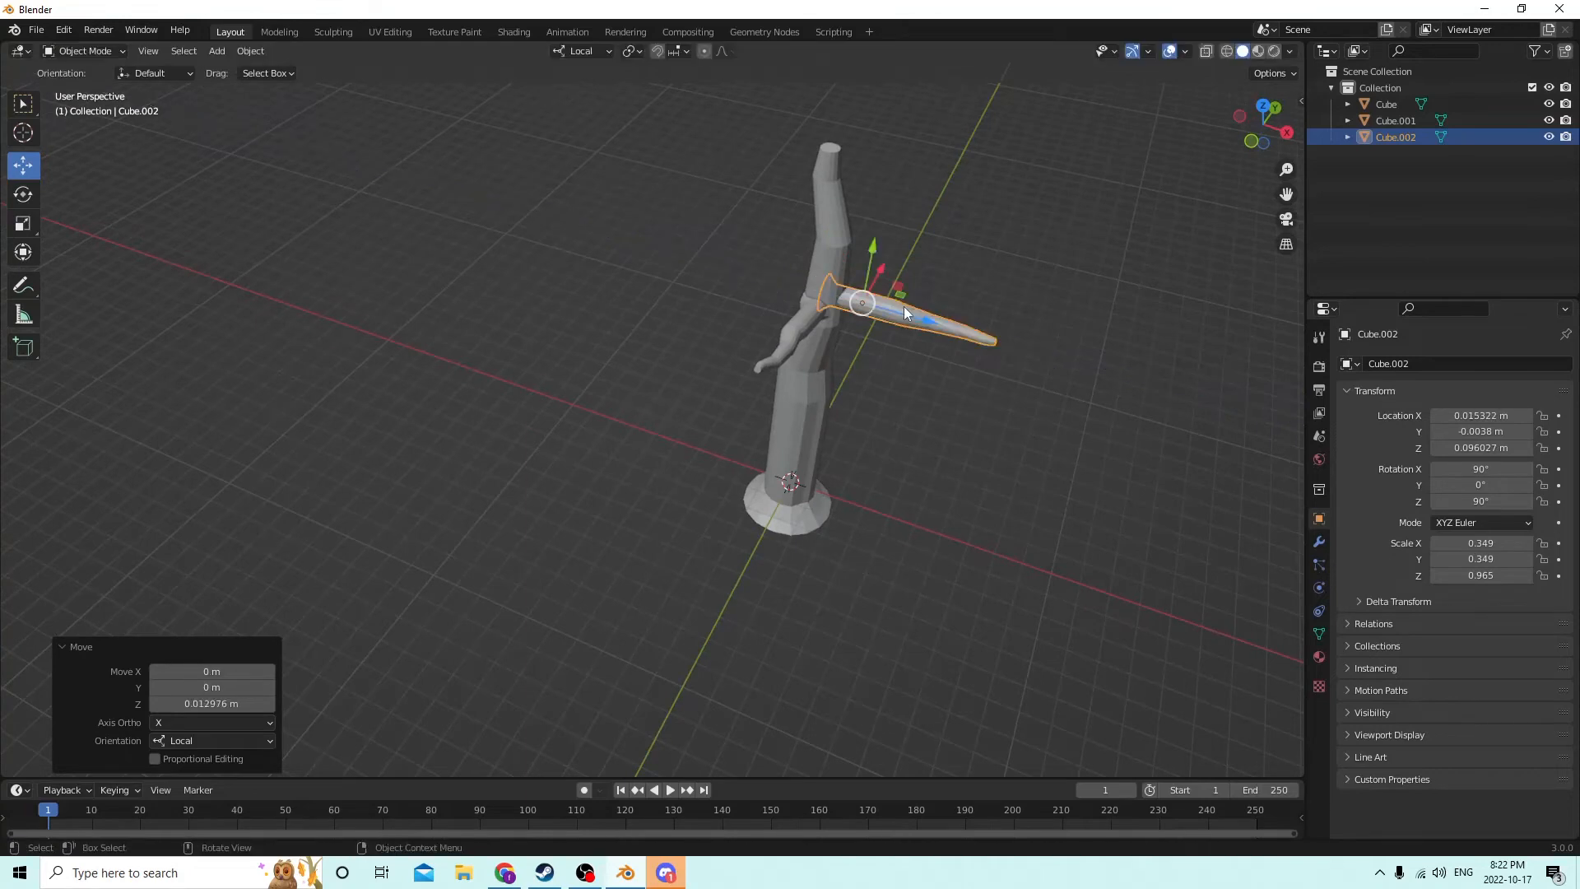
middle_drag(904, 307, 910, 204)
drag(870, 150, 866, 211)
middle_drag(866, 211, 807, 235)
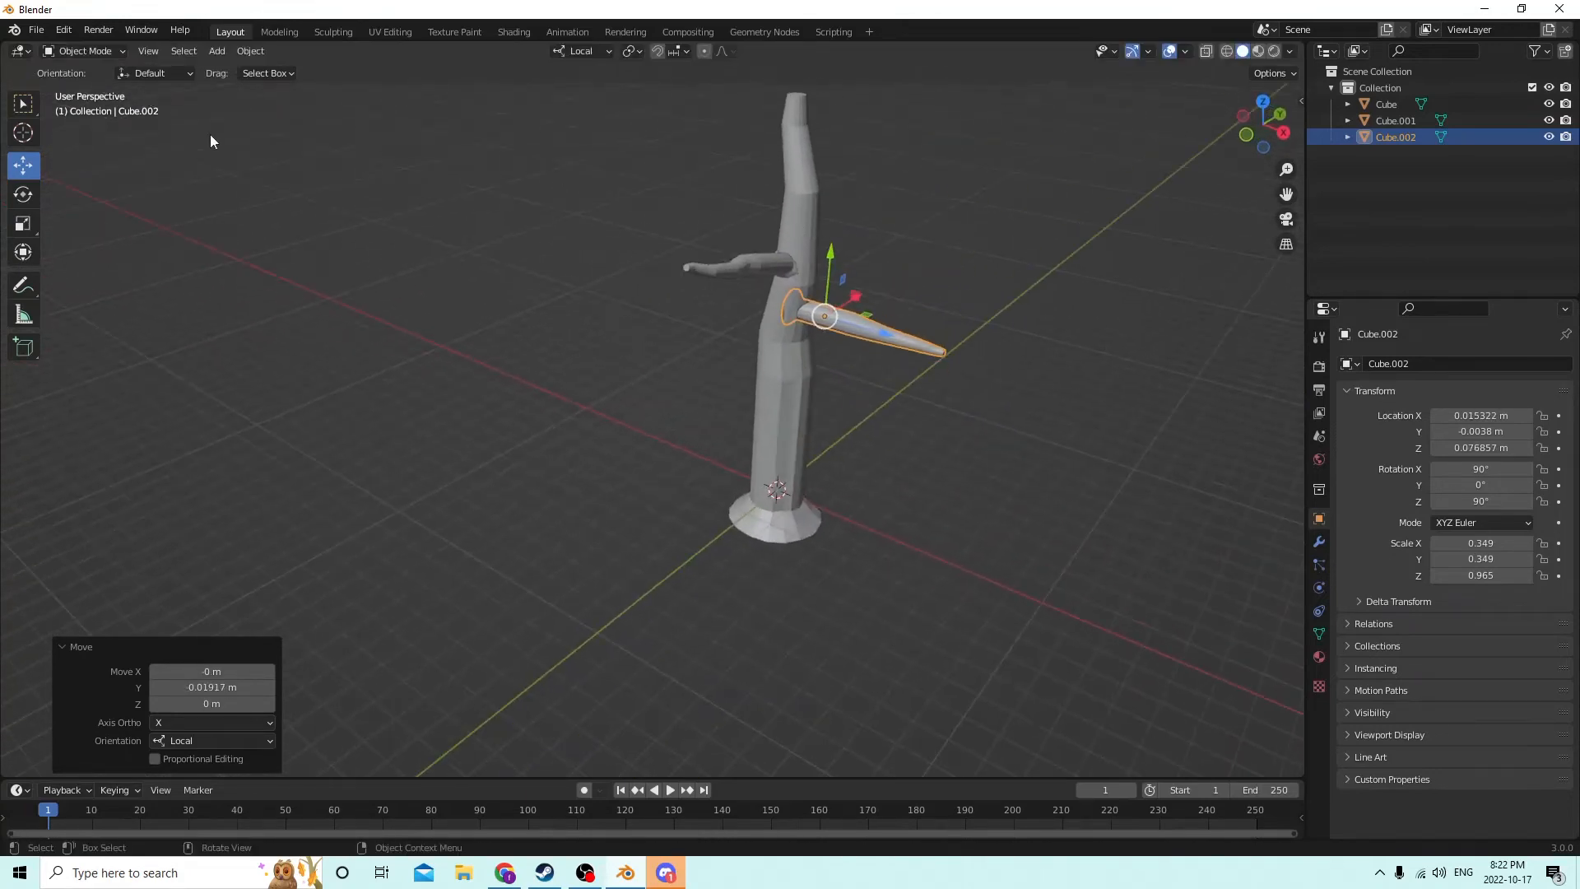
- Rotate the second branch about -19.3° around its local X axis and nudge it slightly along local X
click(23, 194)
middle_drag(614, 177, 881, 180)
drag(879, 204, 837, 199)
middle_drag(837, 199, 581, 201)
click(22, 167)
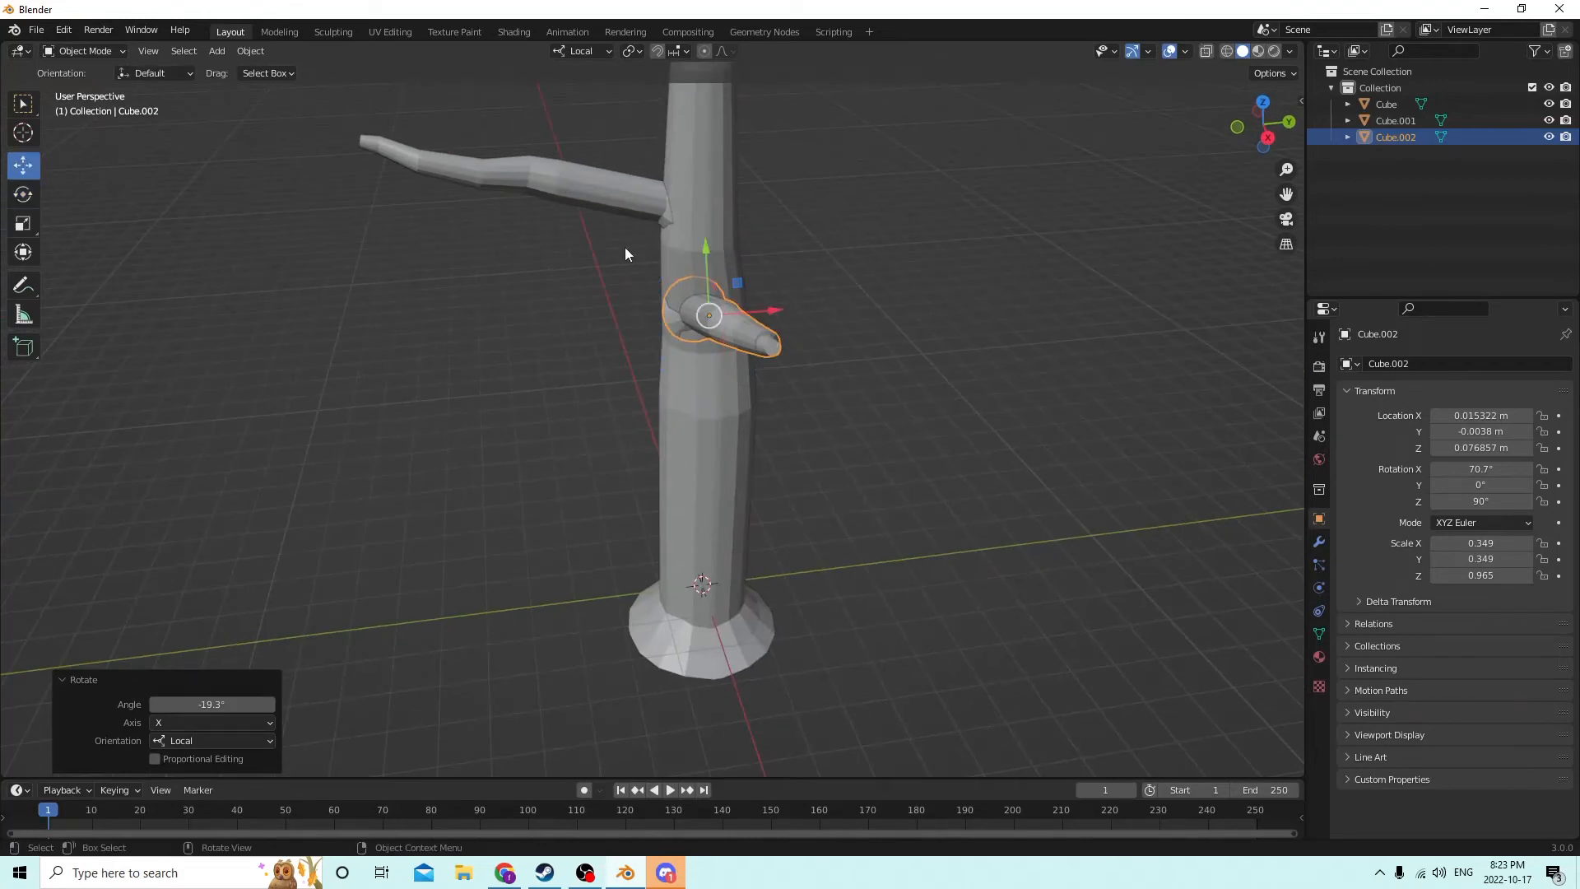
drag(752, 305, 774, 304)
middle_drag(773, 304, 873, 218)
- Duplicate the first branch in place and set the new copy's Z rotation to -90°
click(807, 257)
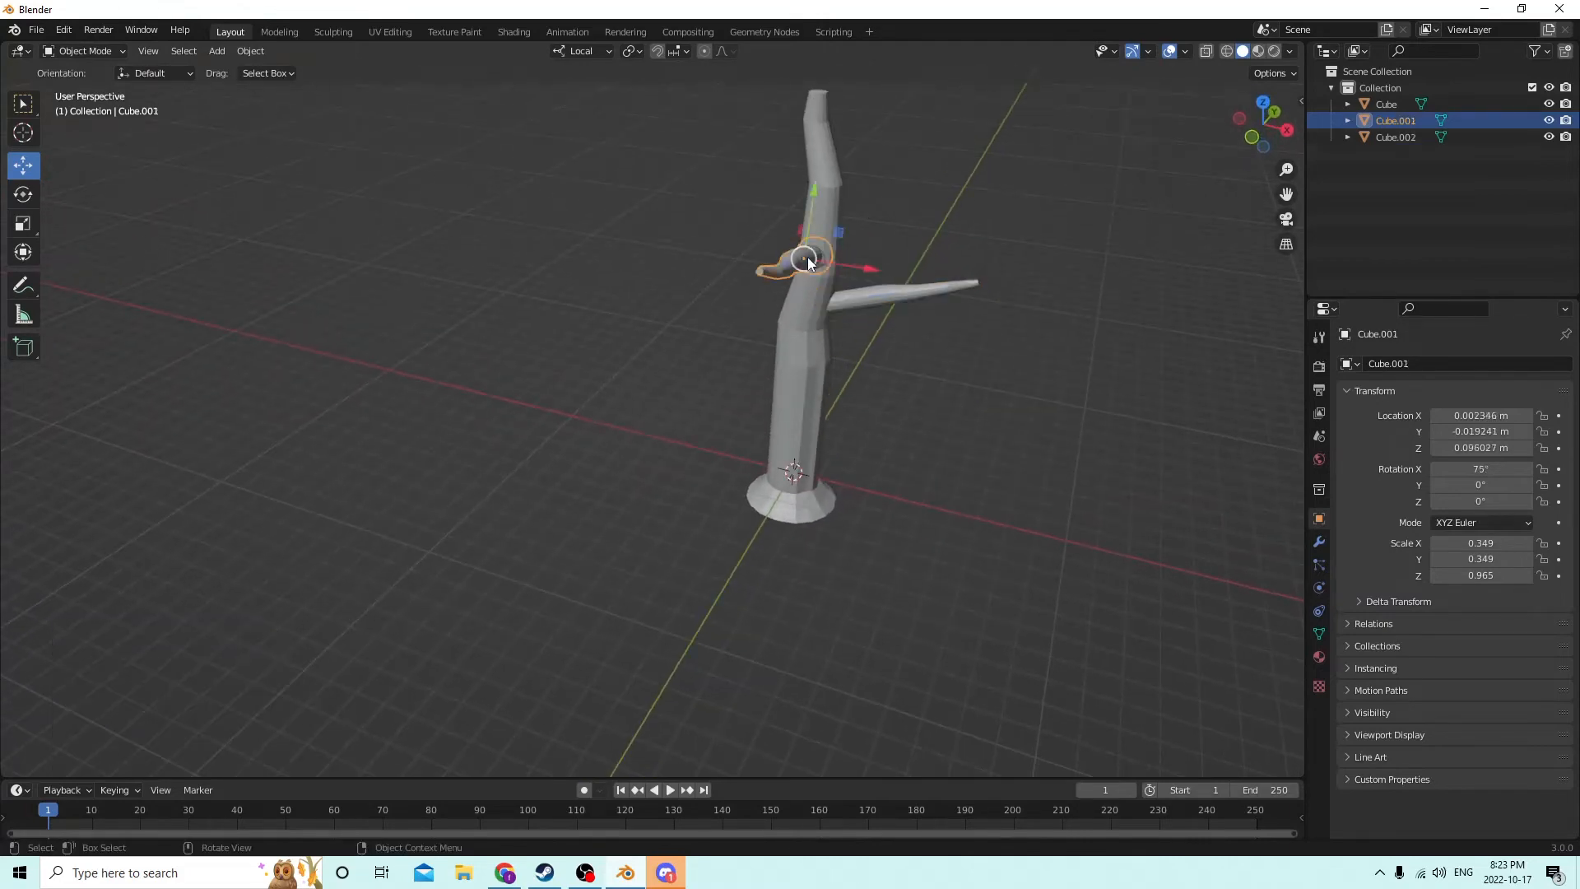
middle_drag(807, 258, 599, 288)
key(shift+d)
key(Escape)
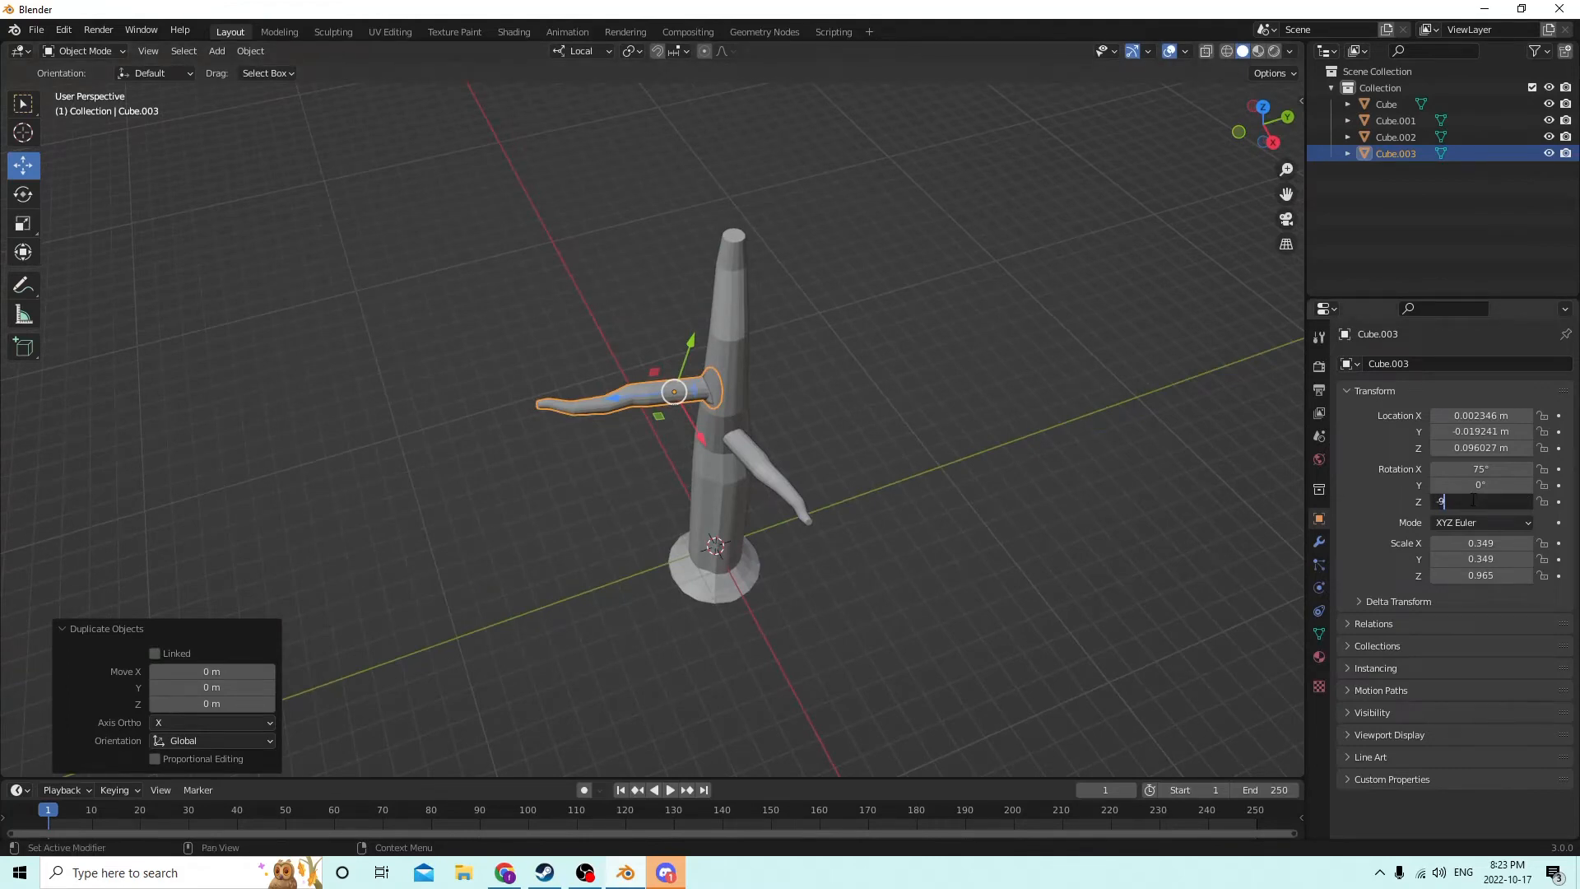
text(0)
key(Return)
middle_drag(703, 326, 859, 332)
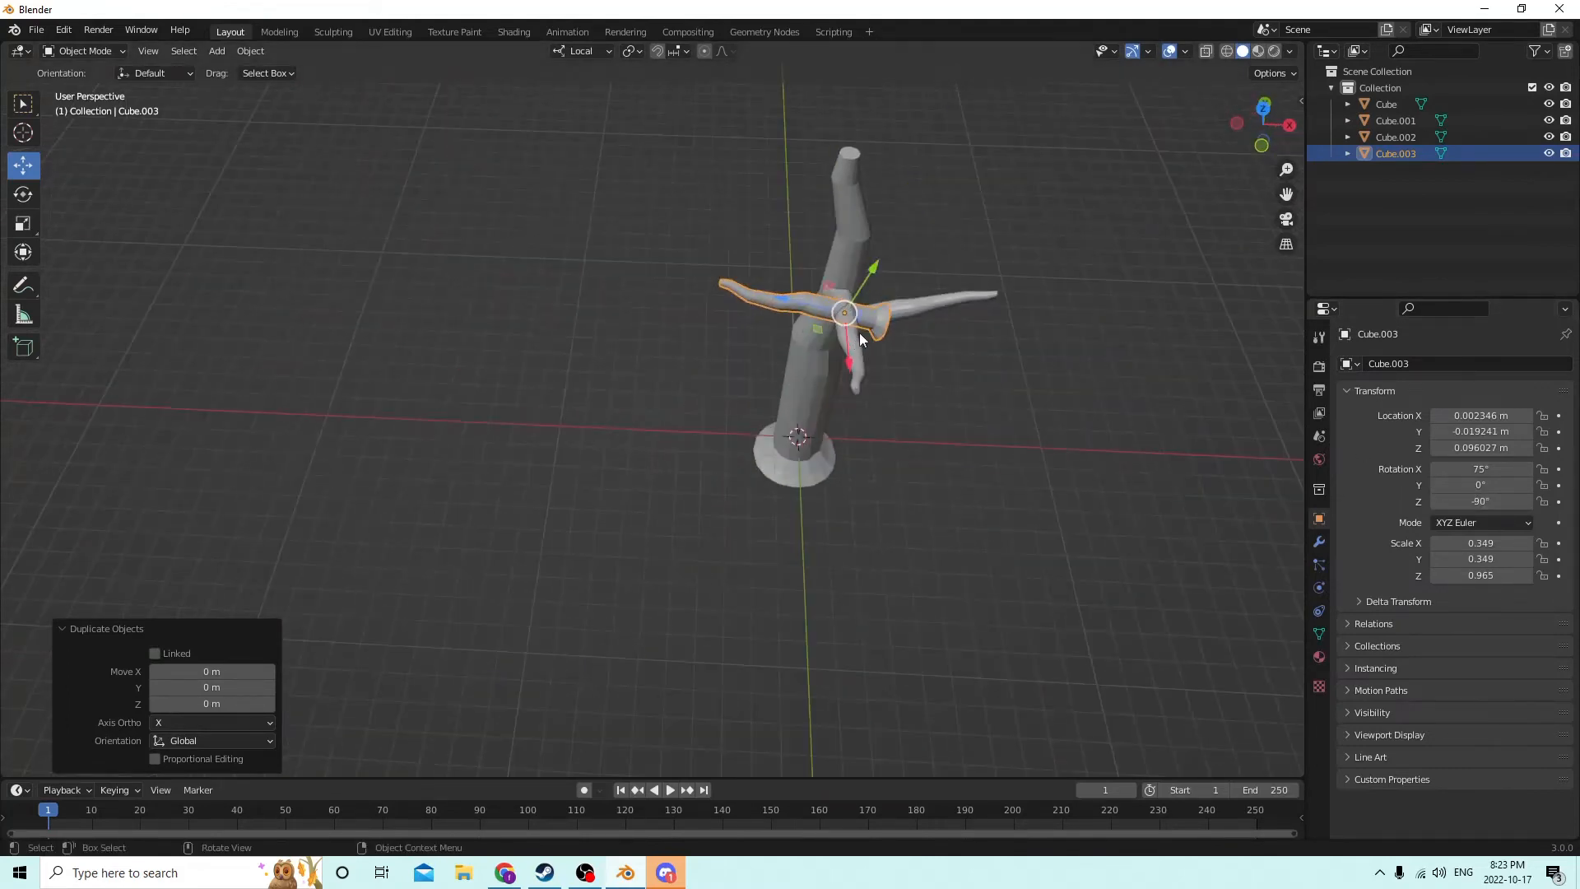
- Attach the third branch to the trunk, moving it about 0.0163 m along local Z and -0.0183 m along local X, with small corrections
drag(782, 302, 729, 289)
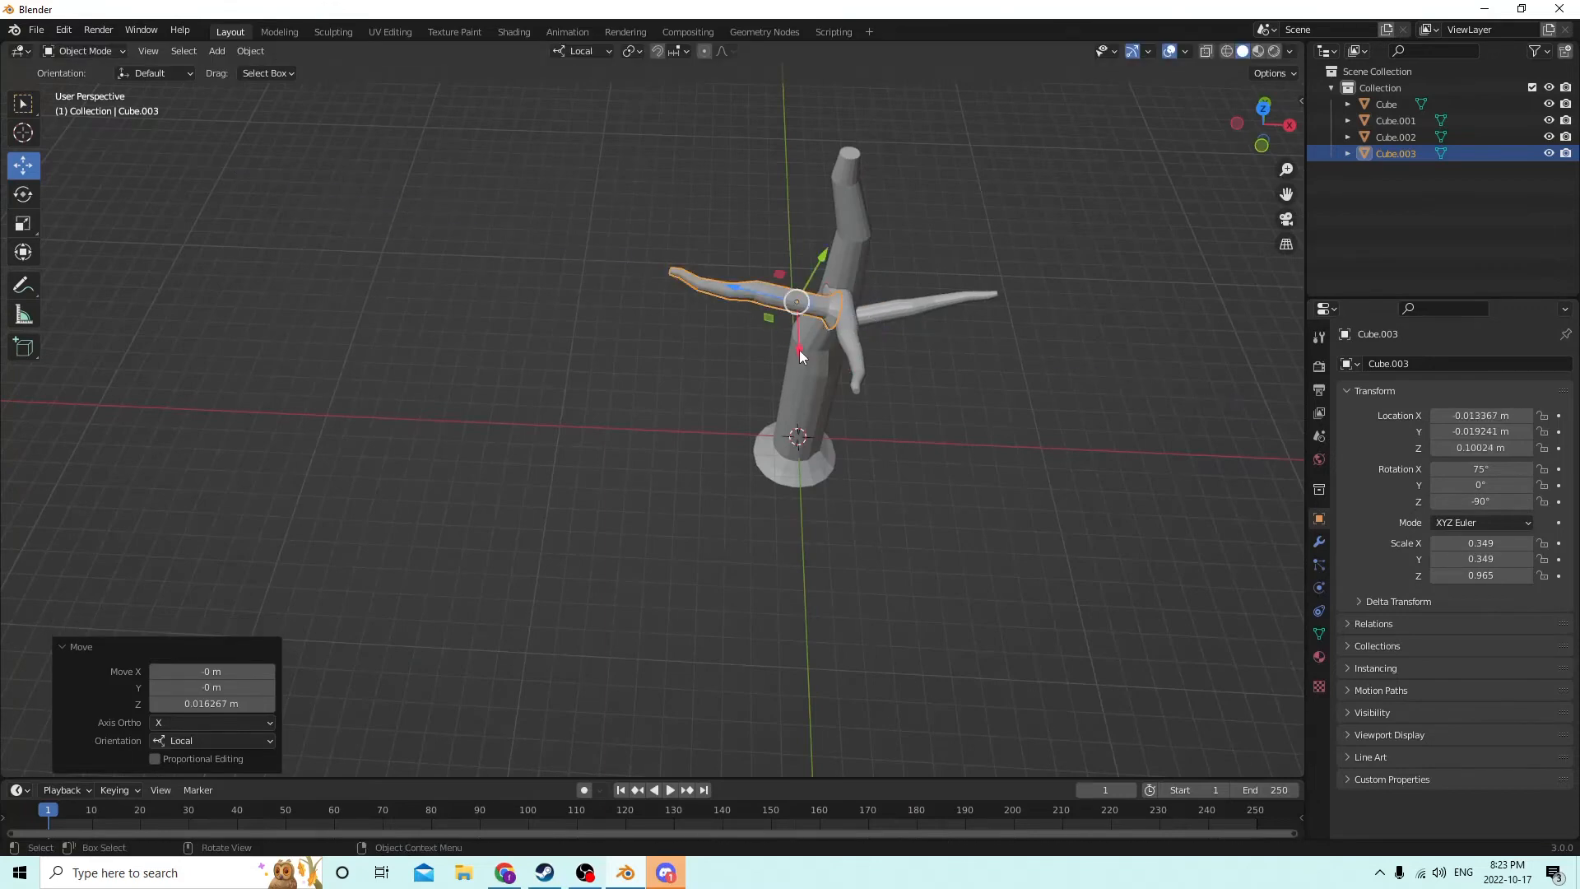
drag(798, 349, 797, 298)
middle_drag(796, 298, 969, 314)
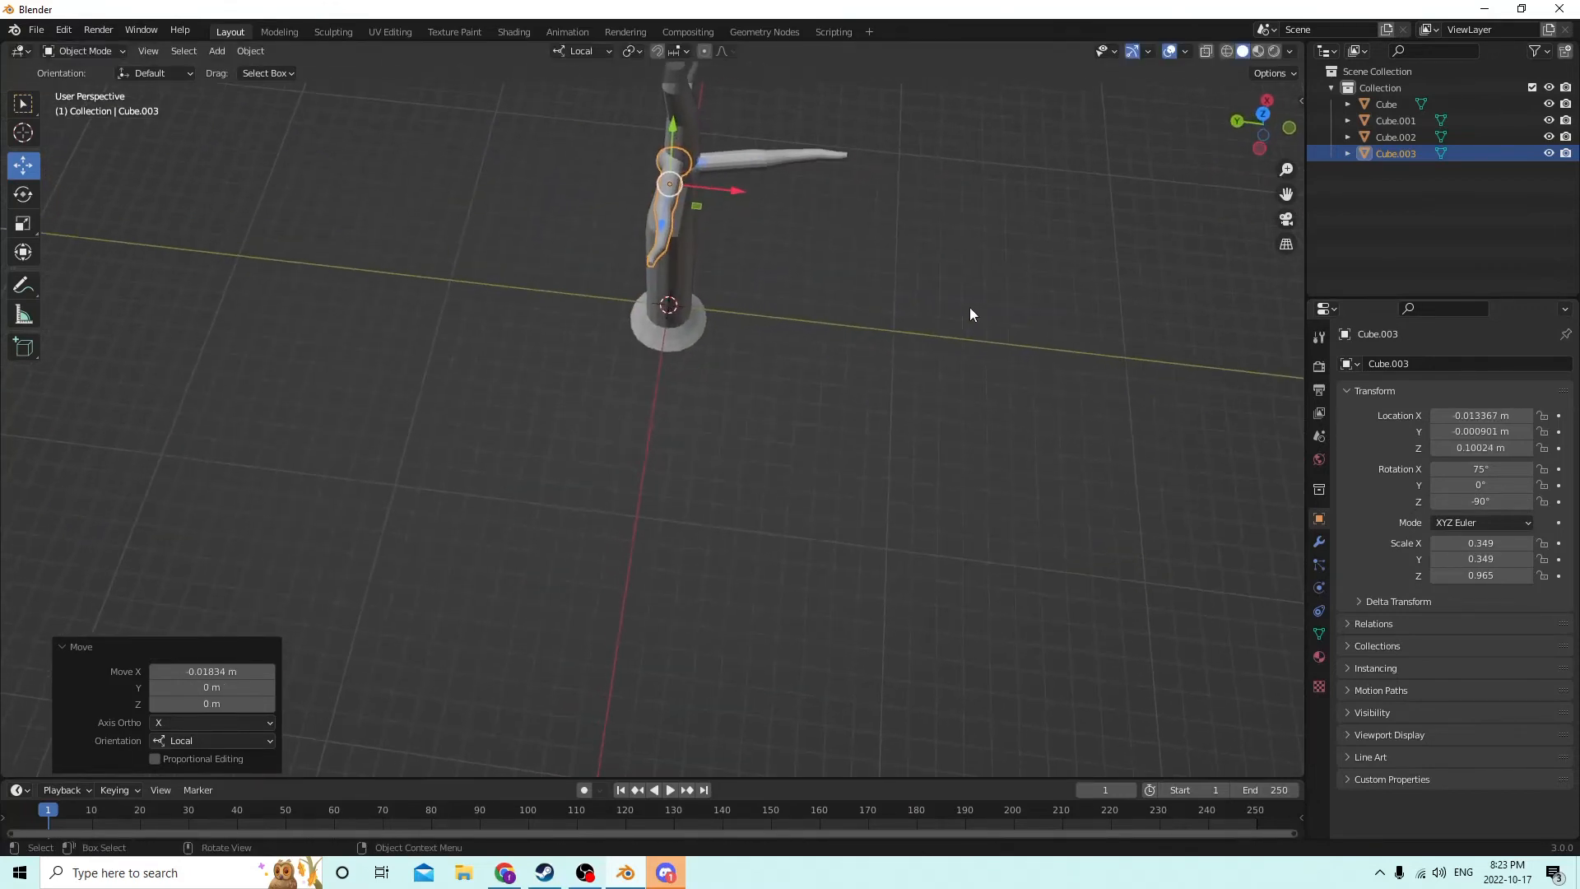
drag(738, 190, 750, 188)
click(745, 183)
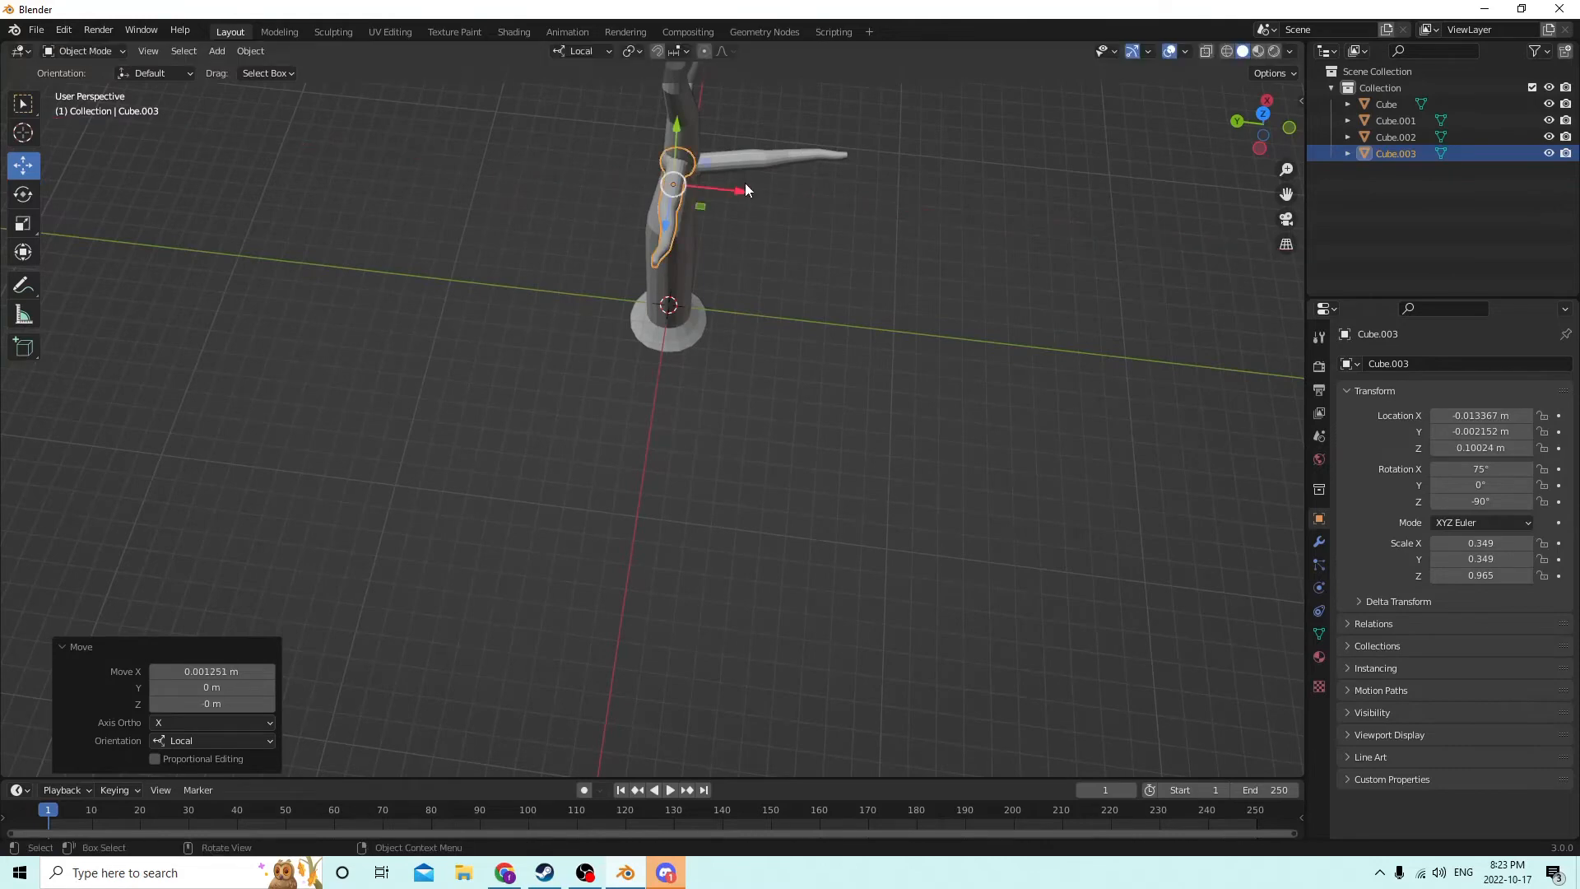
middle_drag(744, 183, 688, 128)
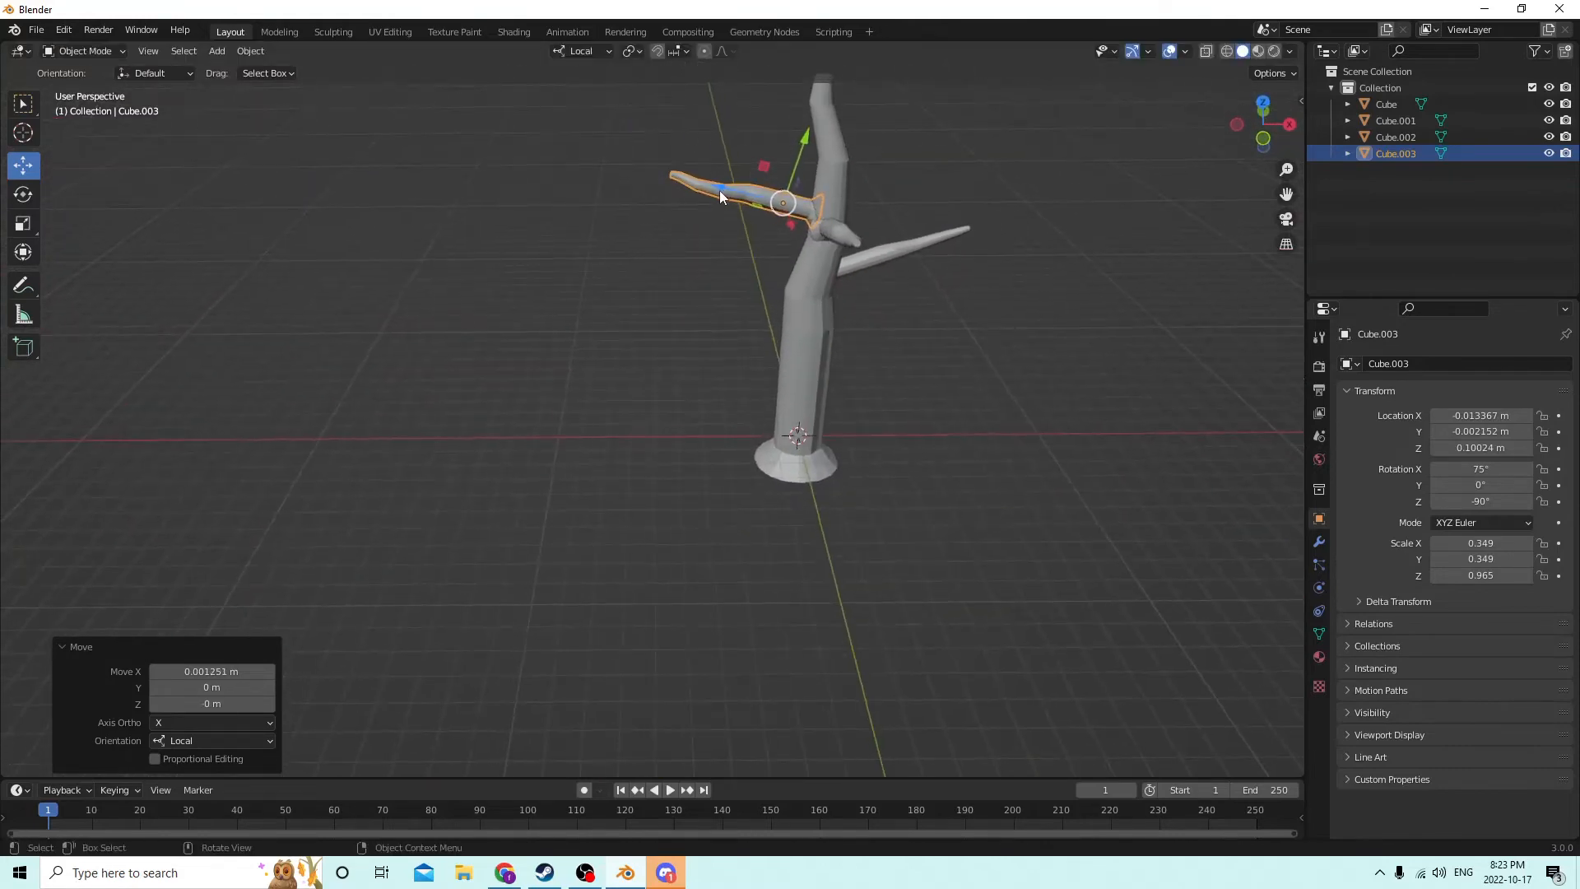
drag(719, 190, 715, 186)
middle_drag(716, 186, 766, 381)
- Select the first branch again and duplicate it in place
click(1054, 388)
scroll(882, 370, up, 3)
scroll(965, 387, down, 2)
scroll(1015, 378, up, 2)
scroll(767, 382, up, 2)
click(655, 238)
middle_drag(655, 239, 767, 332)
key(shift+d)
click(991, 298)
middle_drag(990, 298, 956, 238)
- Move the new copy about 0.0109 m along local X and 0.0222 m along local Z
key(g)
key(x)
key(x)
click(939, 285)
key(g)
key(z)
key(z)
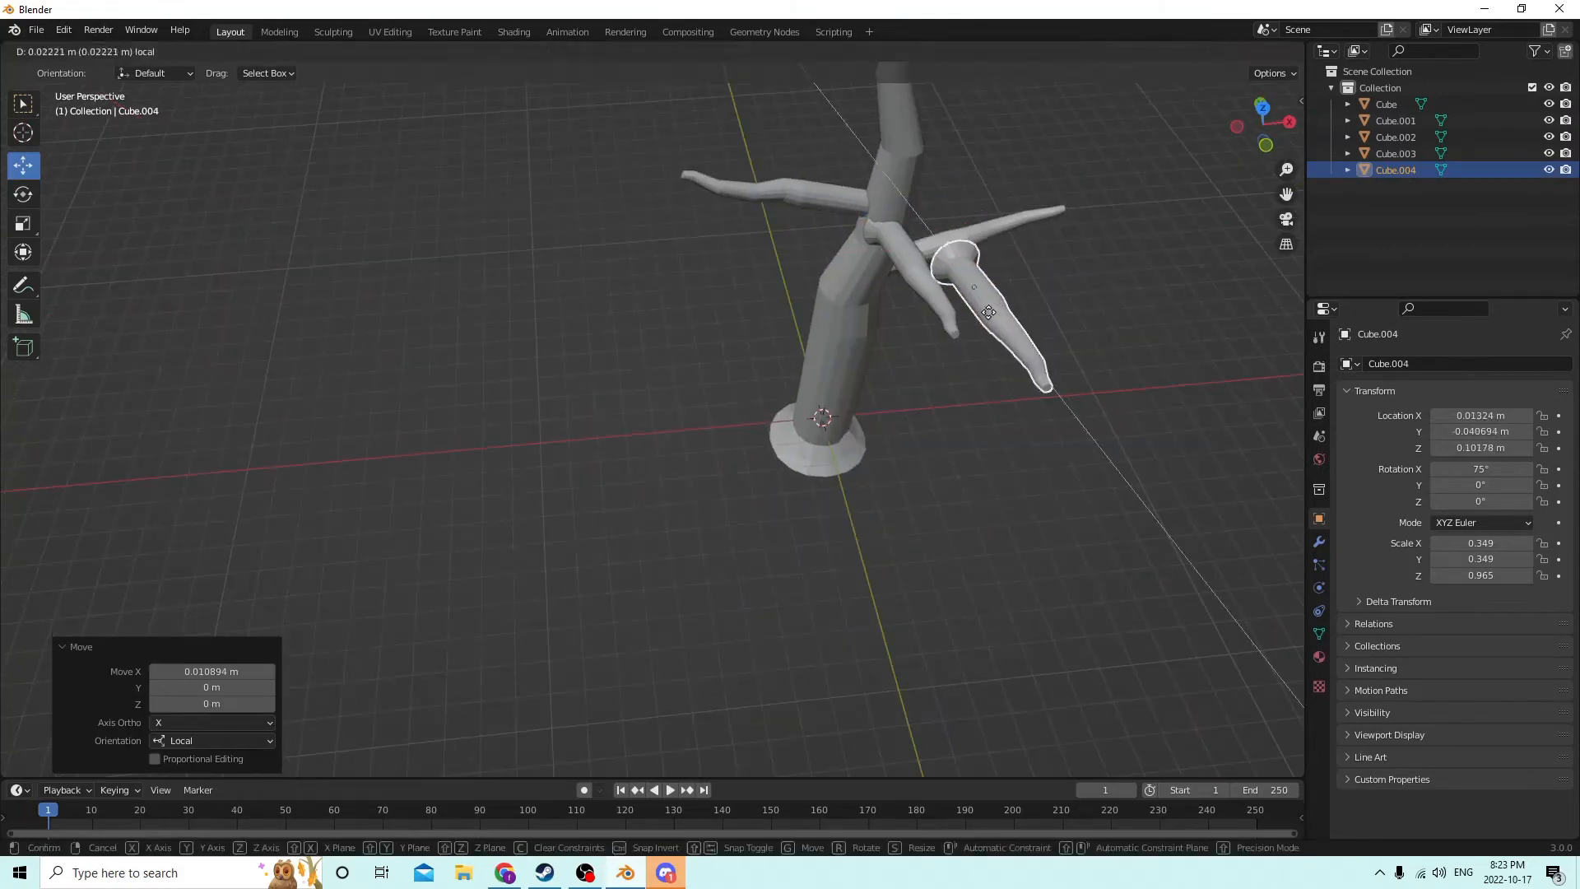
click(907, 294)
middle_drag(906, 293, 669, 283)
- Rotate the new copy to about 78.4°, 9.59° and 39.1° in X, Y and Z, and scale it to about 0.481
click(12, 195)
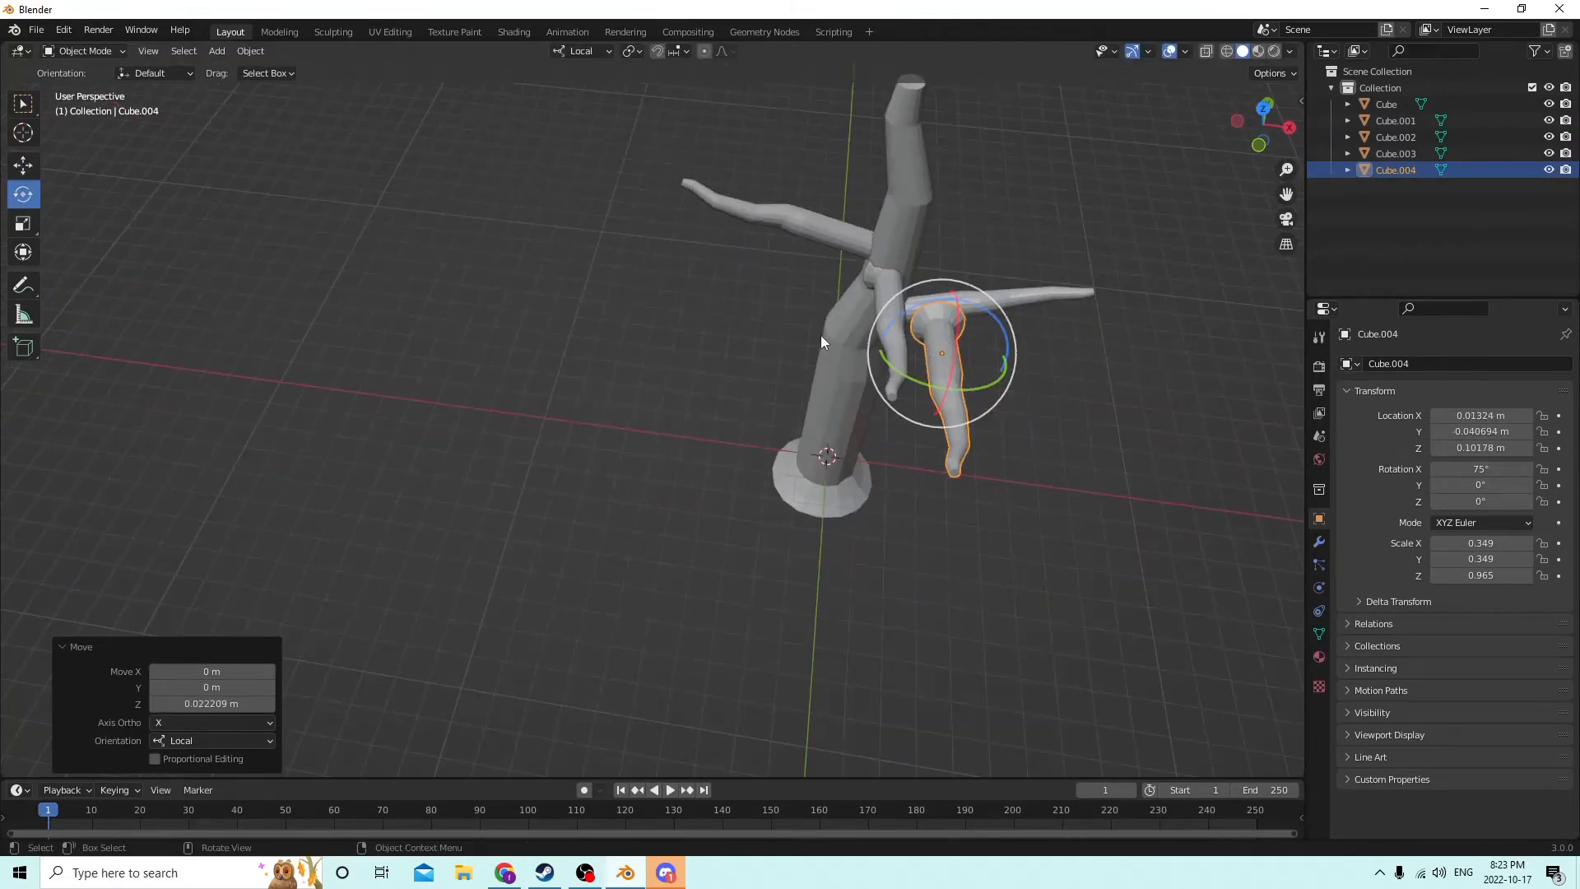
drag(883, 363, 934, 377)
key(s)
click(1017, 343)
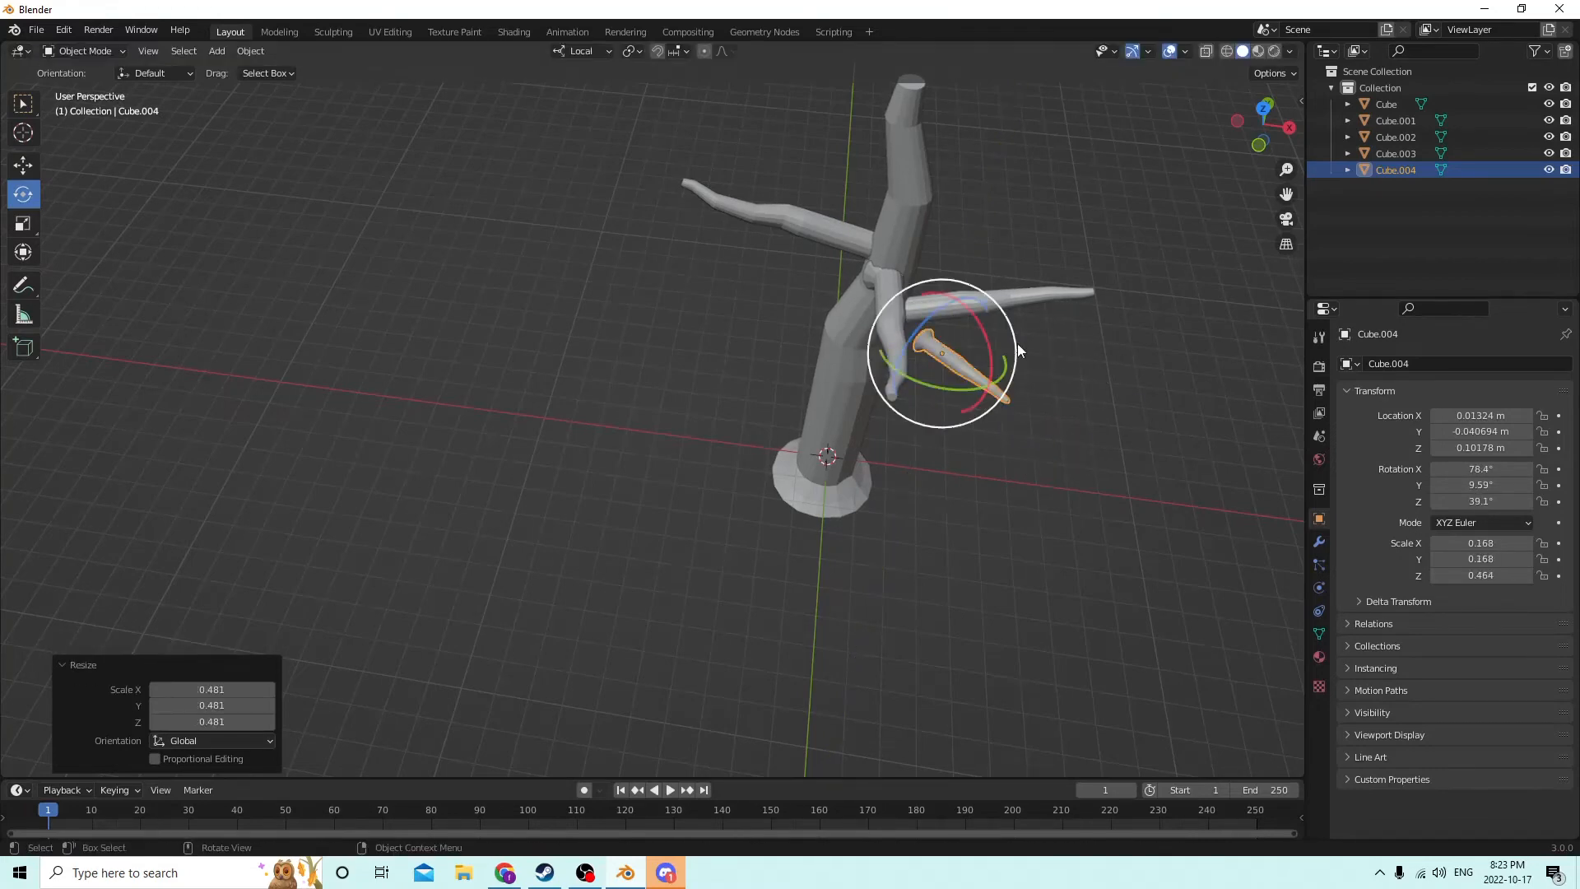
middle_drag(1017, 343, 929, 347)
- Slide the small twig along local X onto the first branch, to about X 0.0065 m and Y -0.0357 m, and deselect it
click(13, 169)
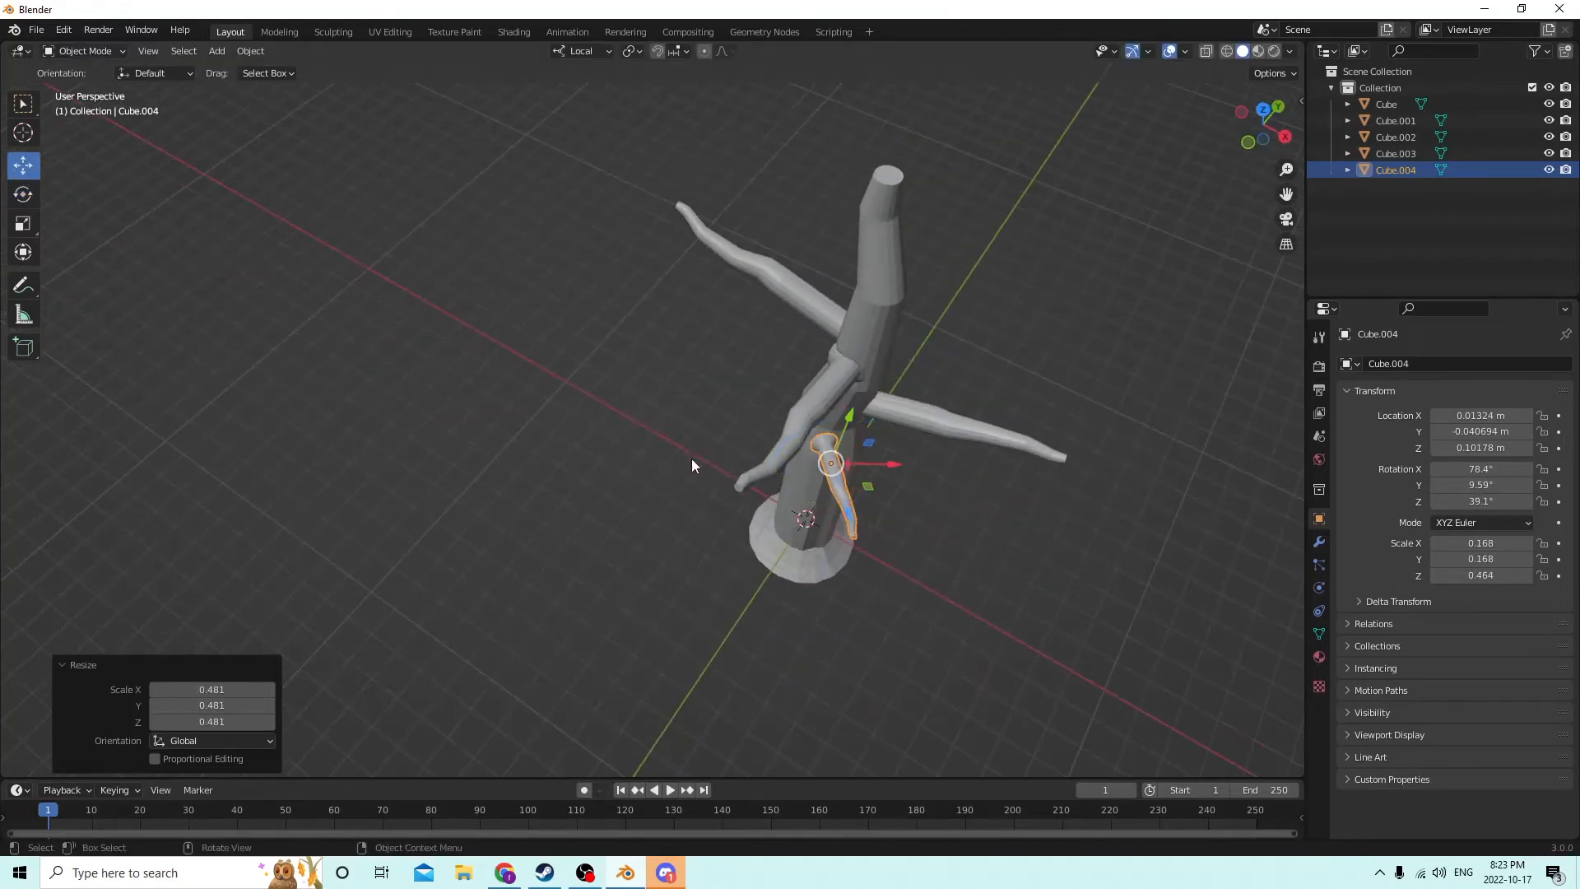
drag(877, 457, 823, 464)
middle_drag(822, 465, 691, 438)
click(935, 407)
scroll(604, 423, up, 5)
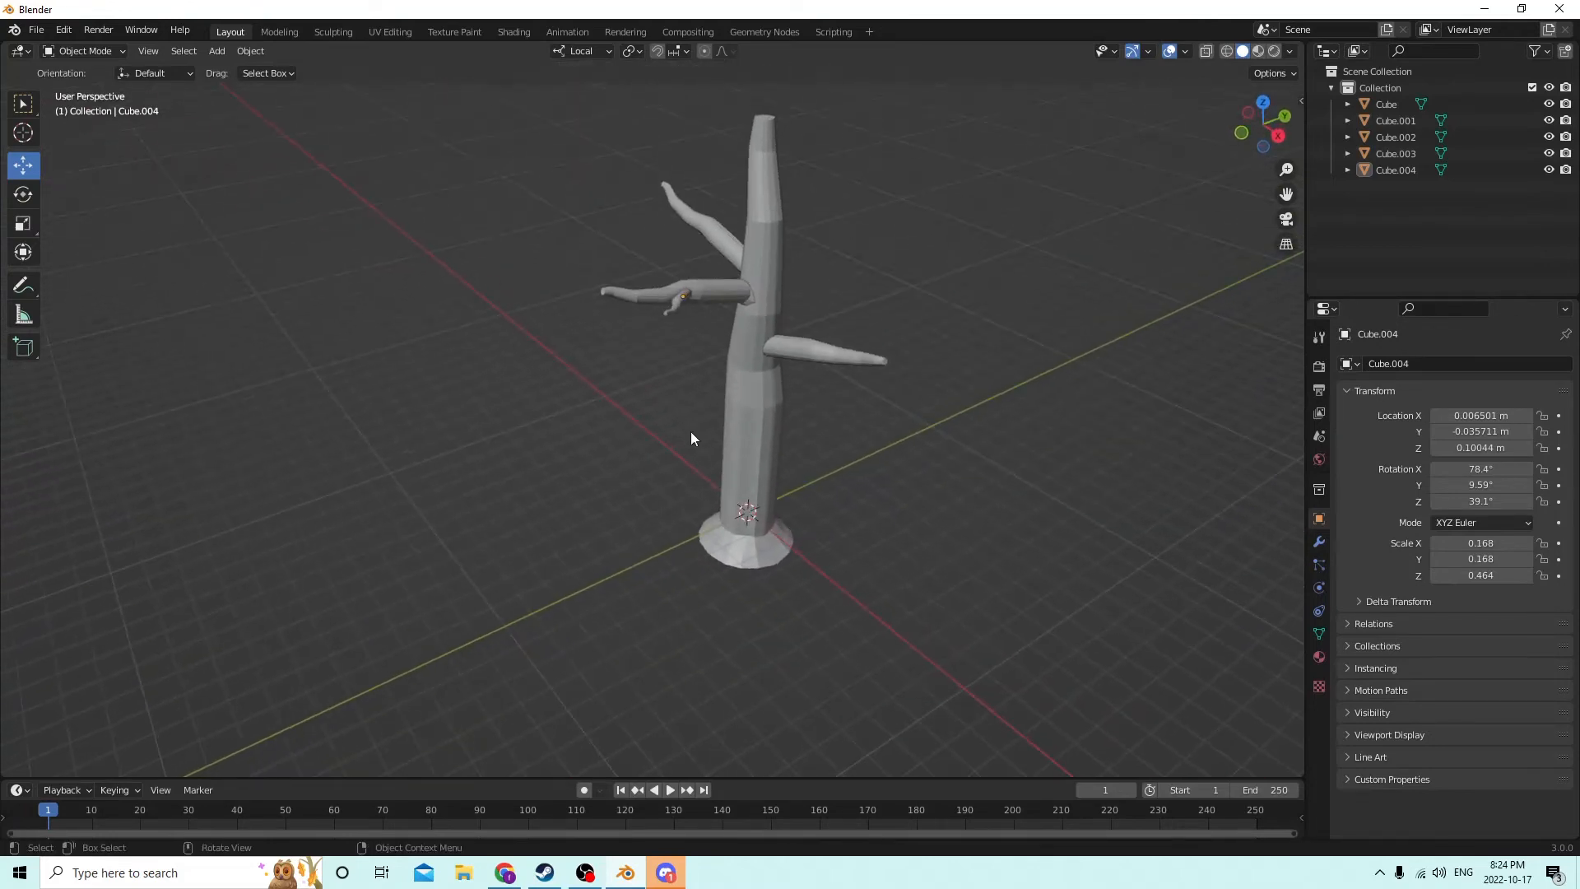
- Select all the branches and the twig, add the trunk last, join them into one mesh, and deselect it
click(800, 350)
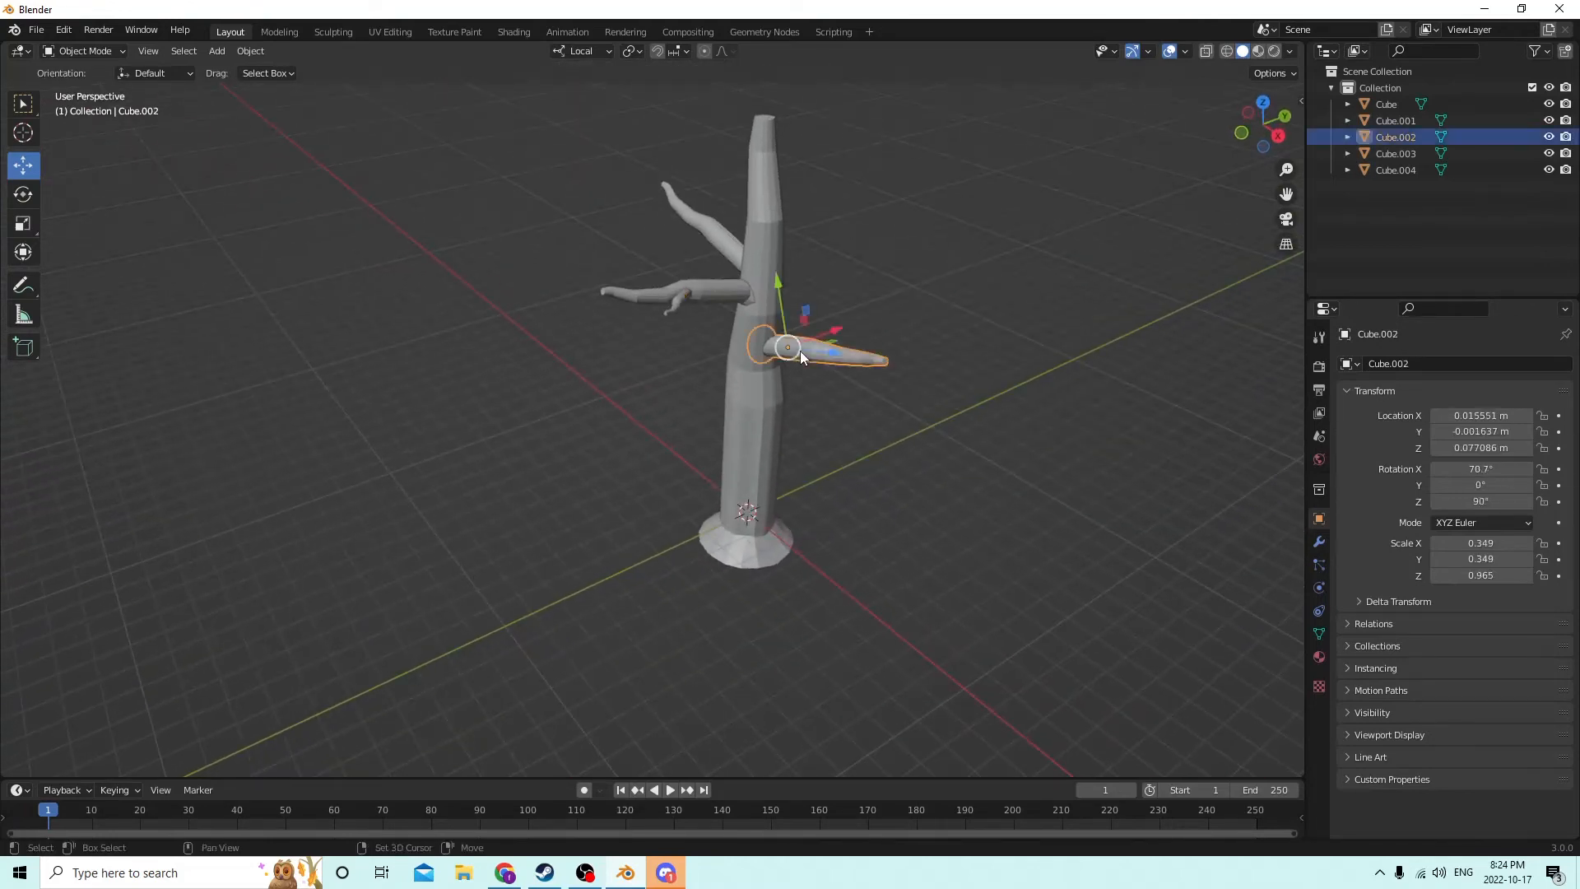
shift+click(663, 298)
shift+click(659, 296)
shift+click(723, 249)
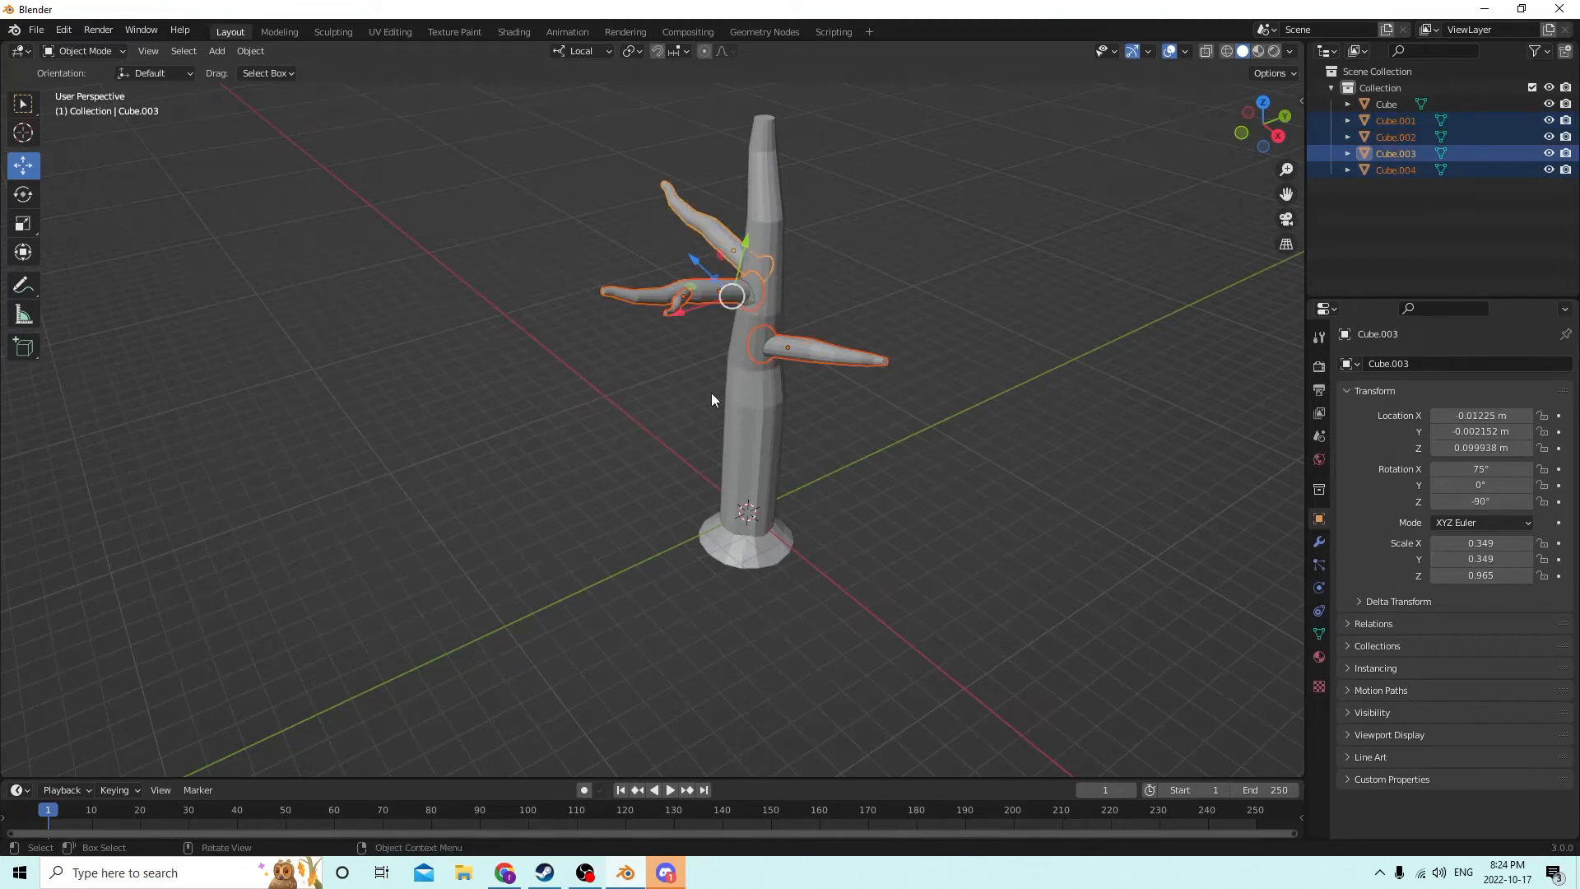
middle_drag(698, 388, 750, 372)
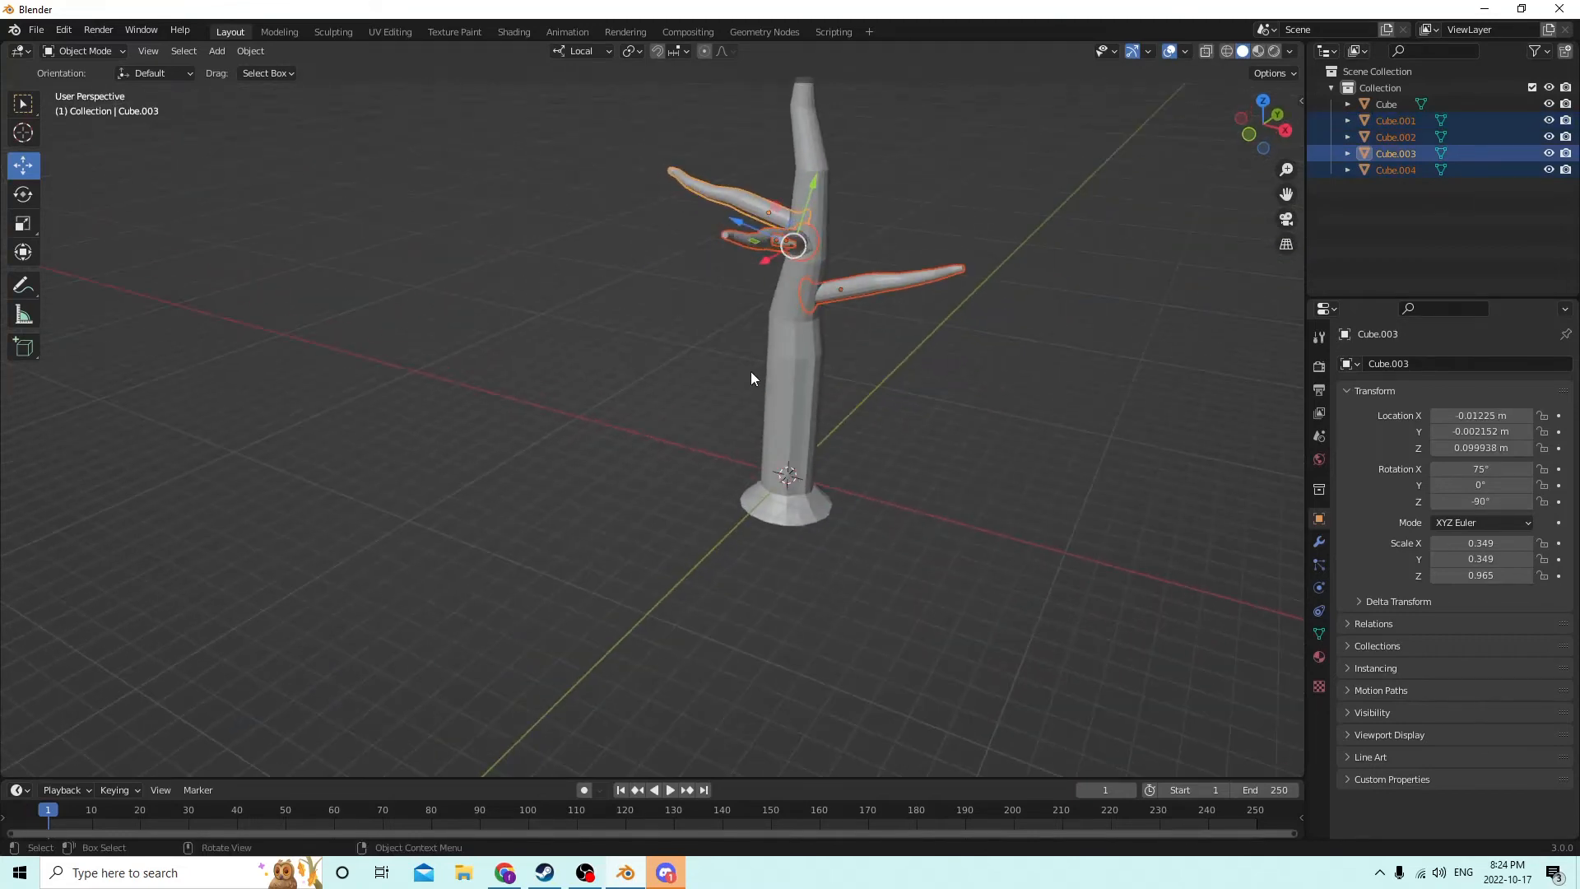
shift+click(795, 363)
key(ctrl+j)
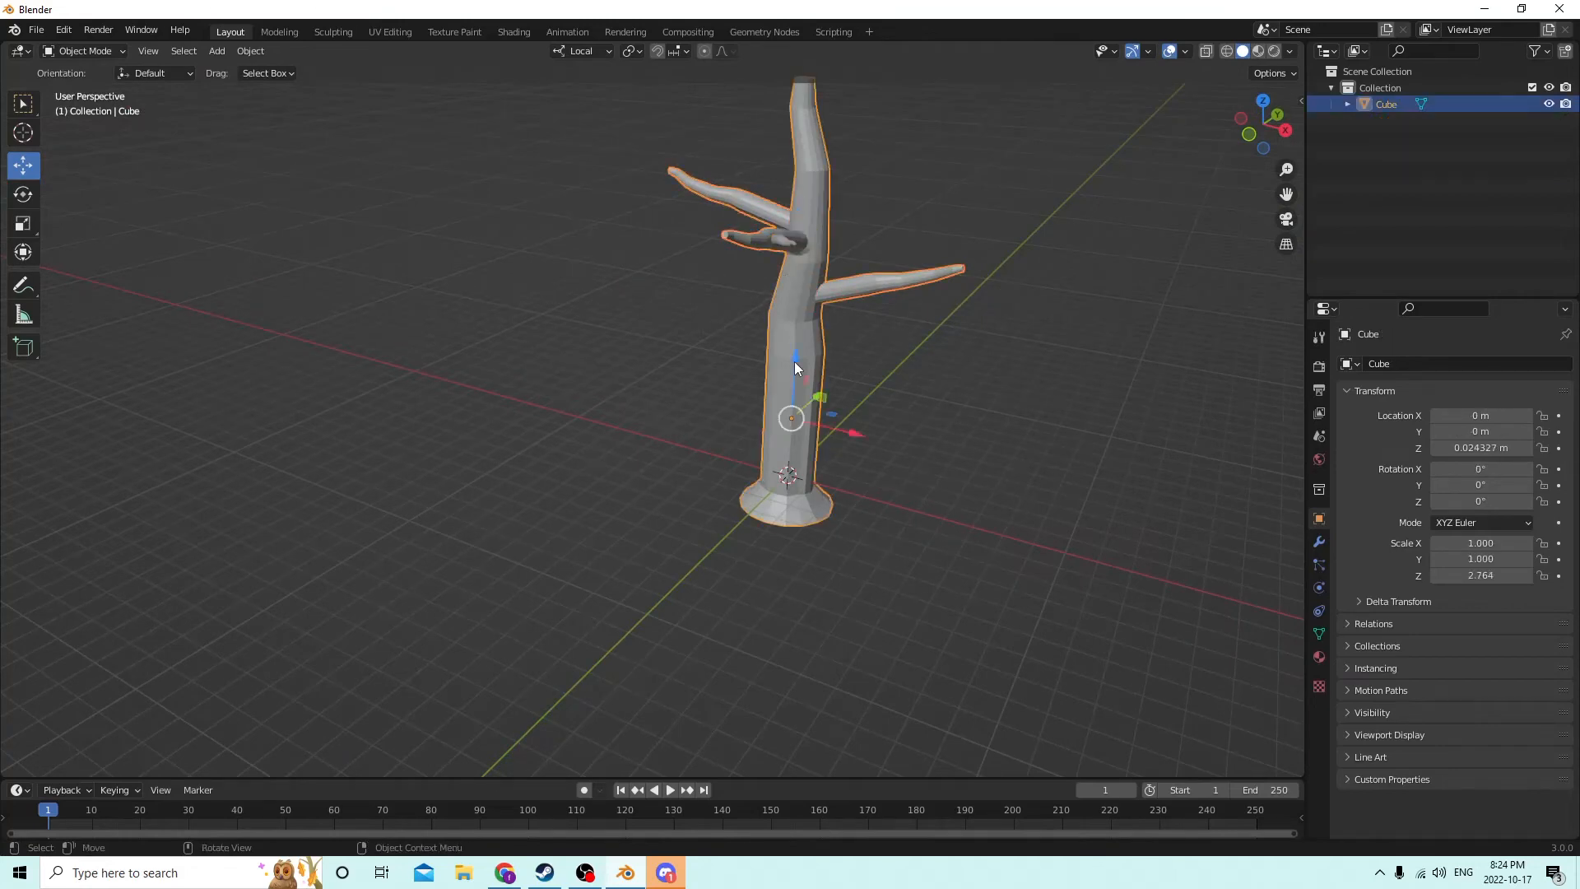
middle_drag(795, 367, 872, 409)
click(1026, 462)
middle_drag(1027, 463, 1091, 449)
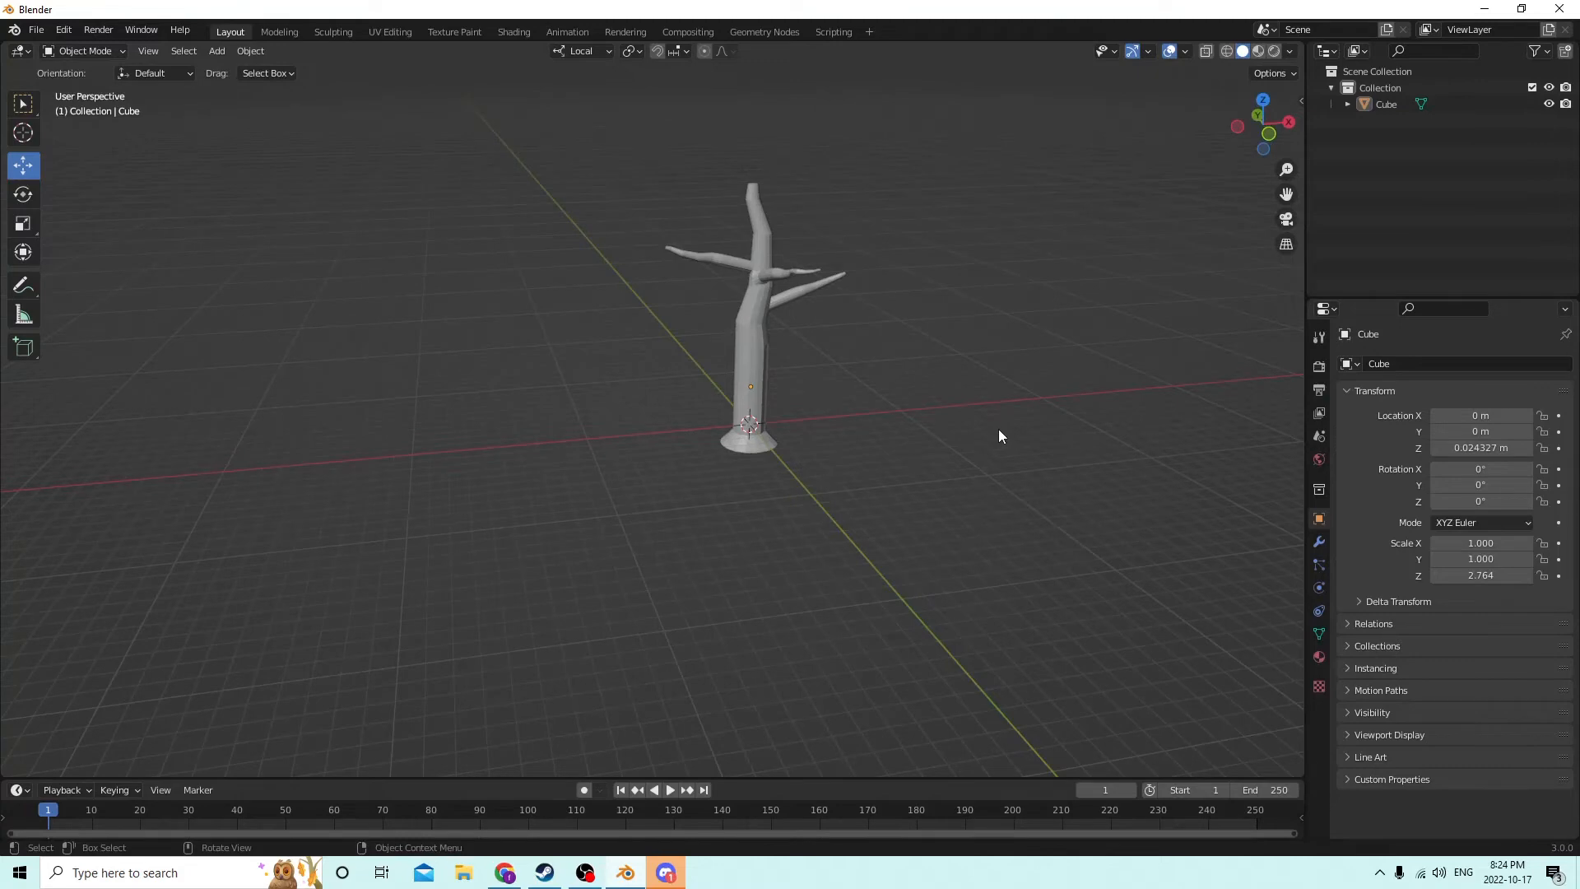
- Add a 0.02 m mesh cube at the world origin
key(shift+a)
mouse_move(981, 428)
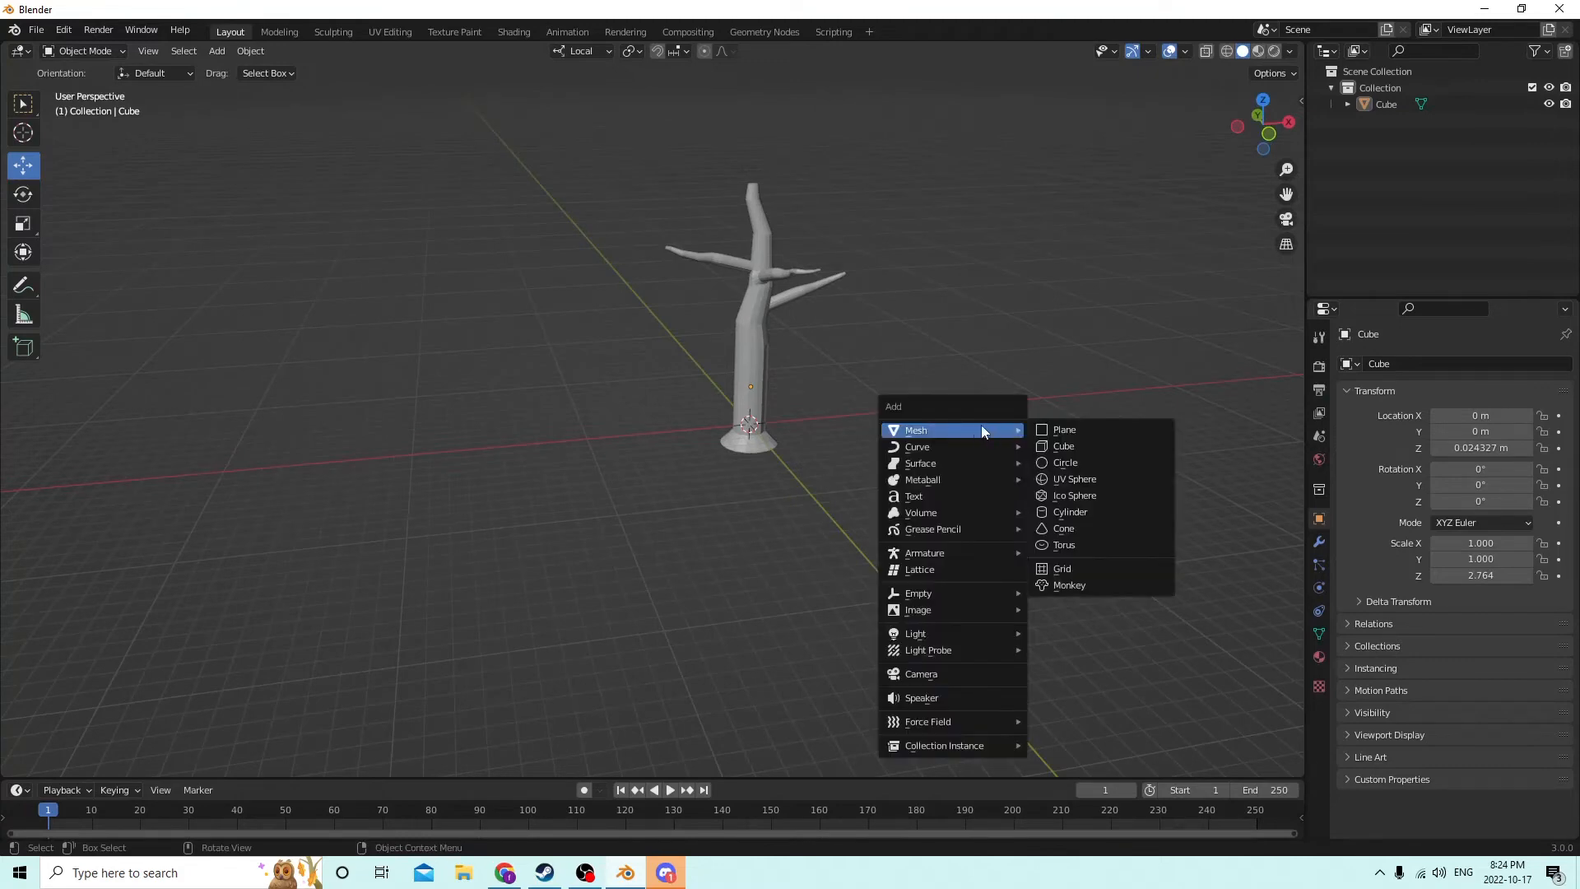
click(1054, 450)
middle_drag(1005, 441, 896, 483)
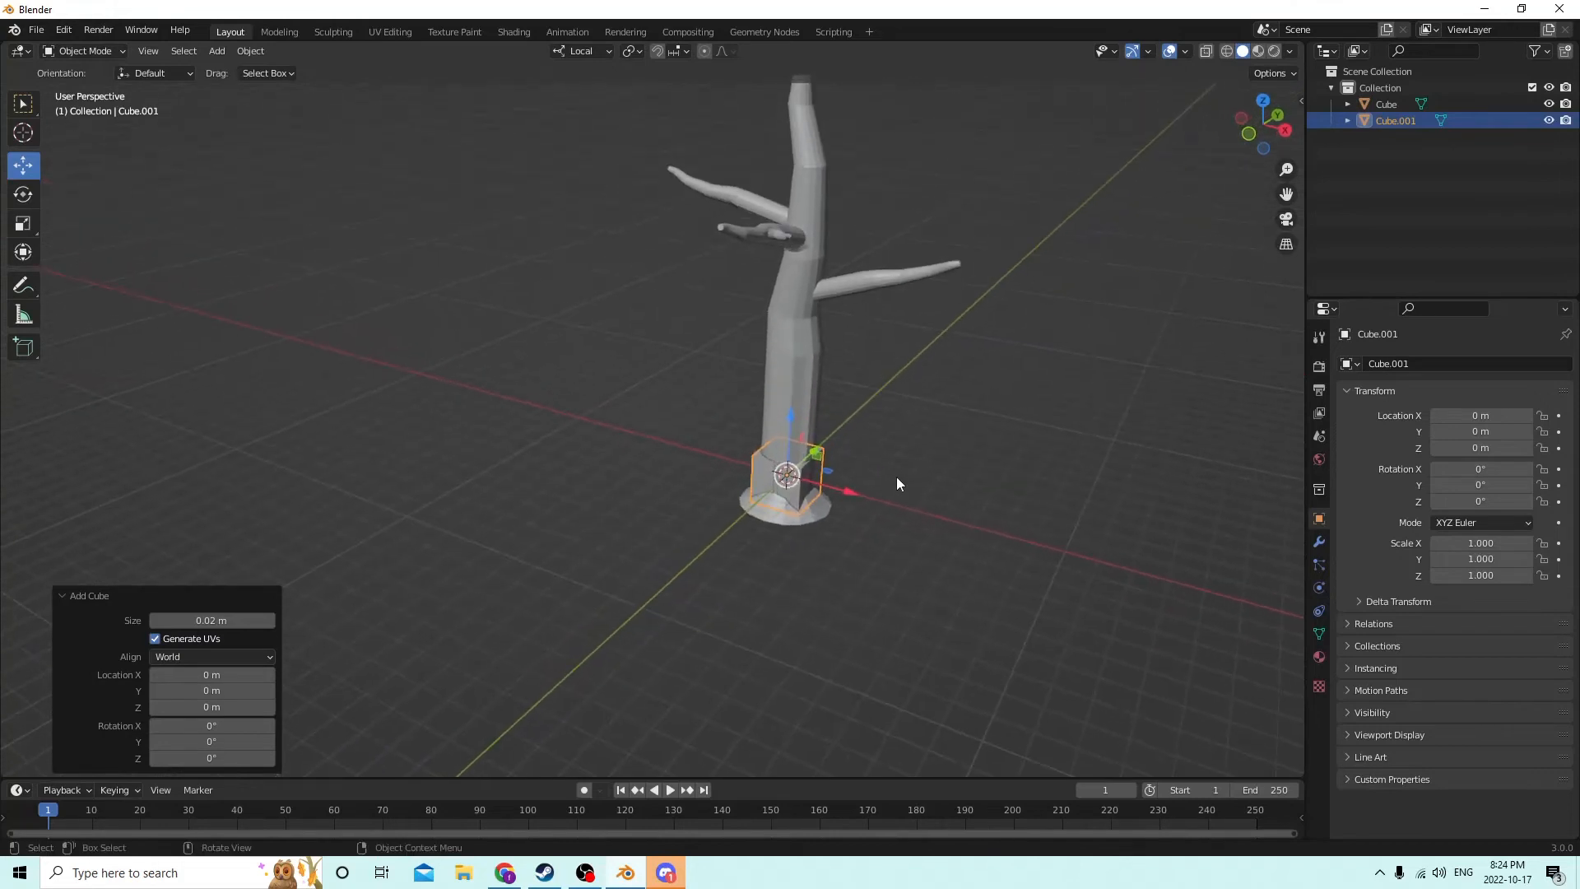
- Move the cube onto the tip of the lower branch, to about X 0.0594 m and Z 0.0899 m
drag(846, 492, 1004, 518)
middle_drag(1003, 518, 1084, 471)
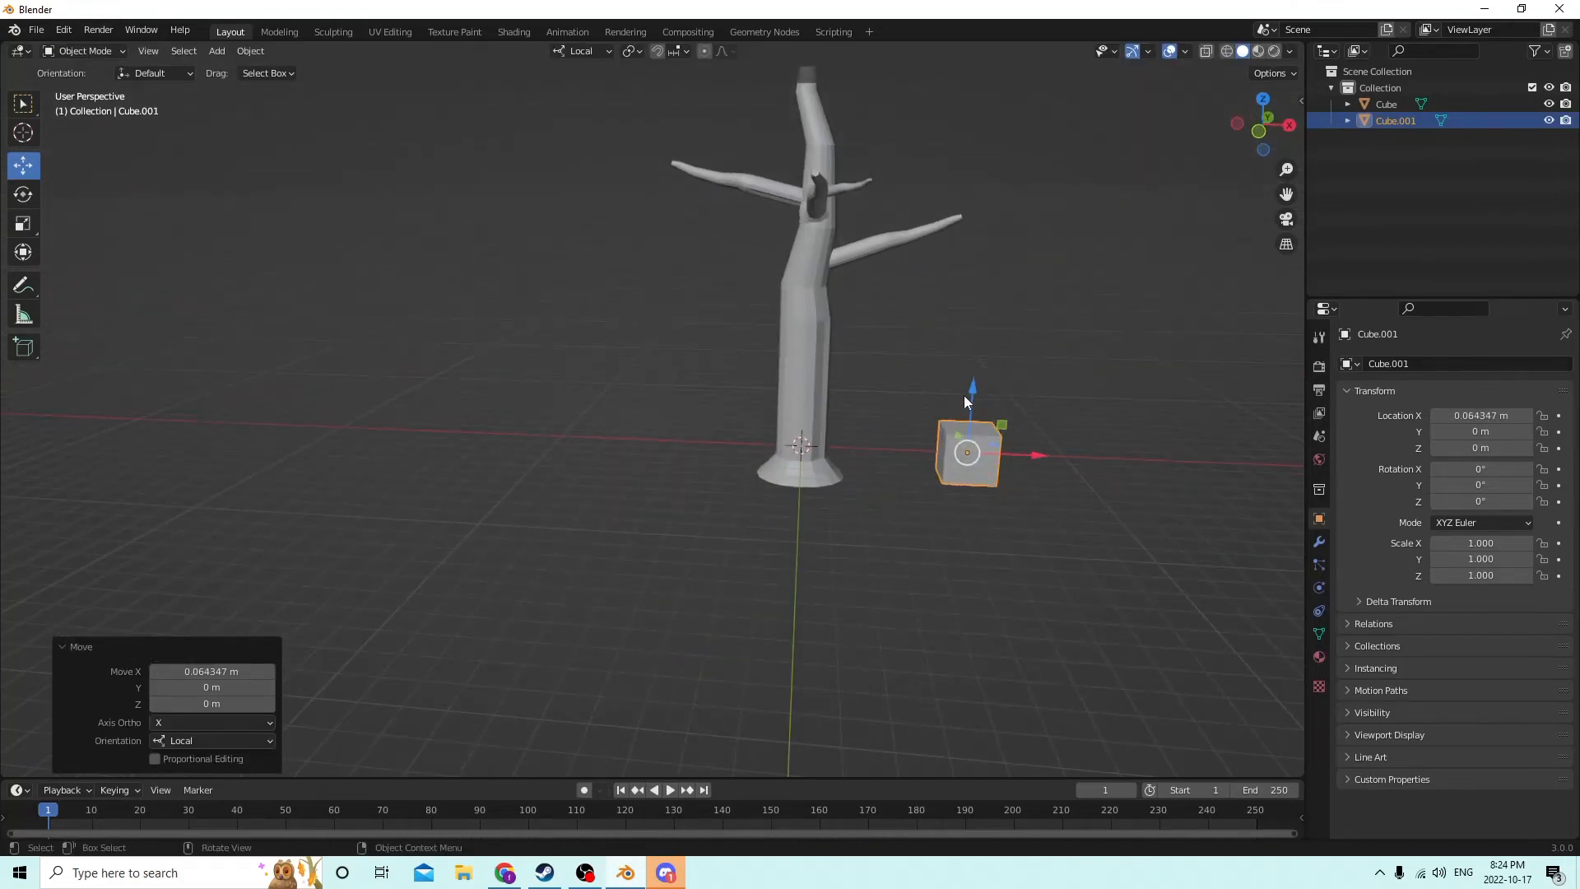
drag(972, 392, 966, 163)
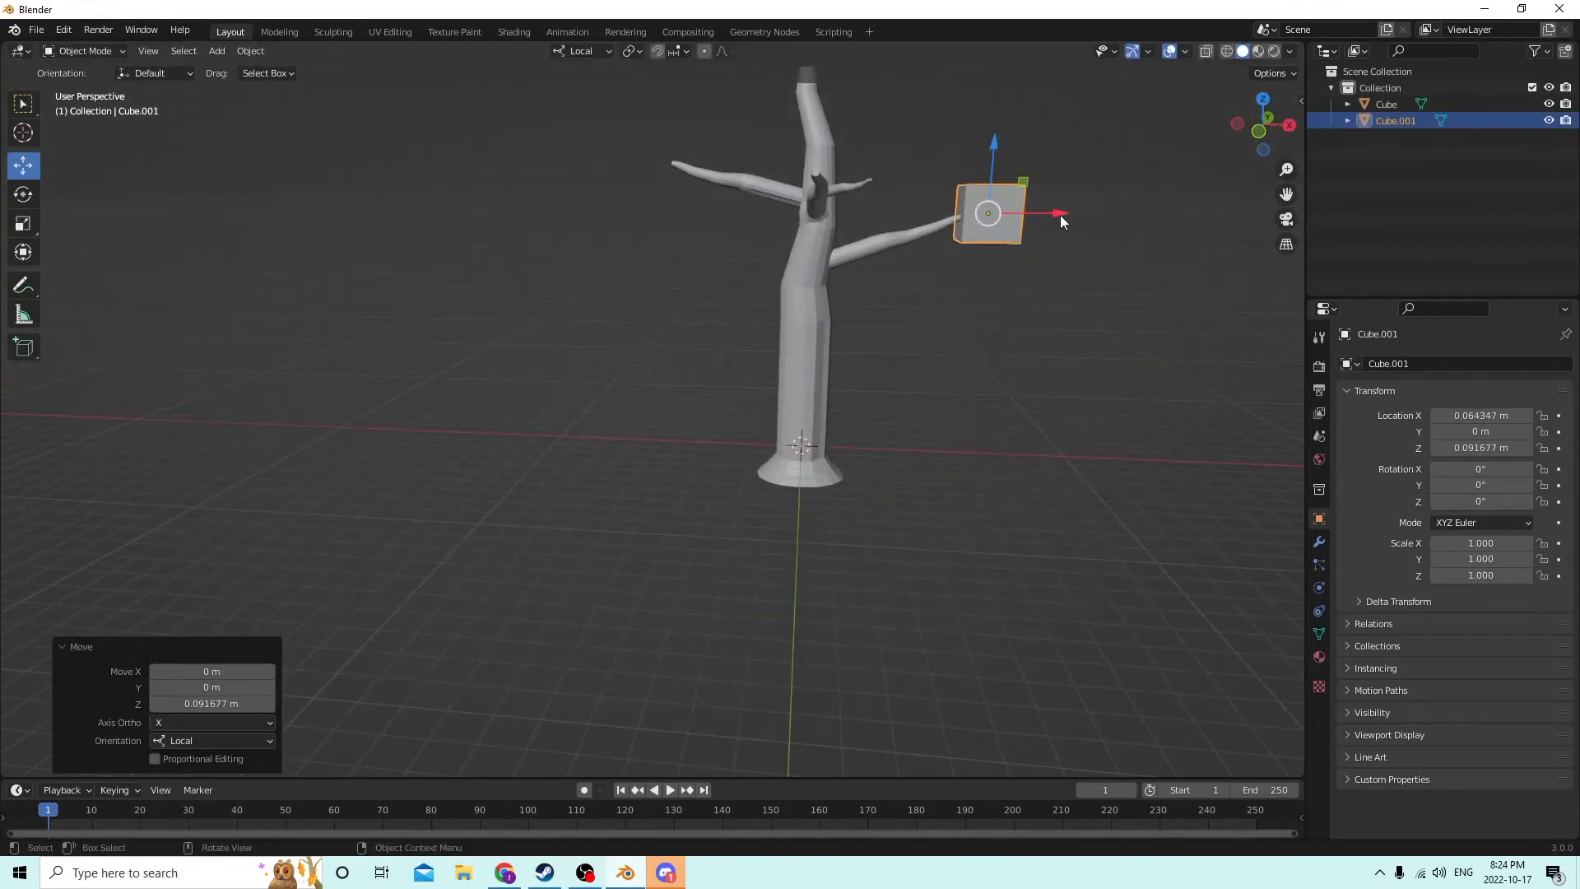
drag(1060, 215, 1046, 215)
drag(981, 151, 981, 157)
middle_drag(961, 169, 902, 206)
- Scale the cube uniformly to about 1.611
key(s)
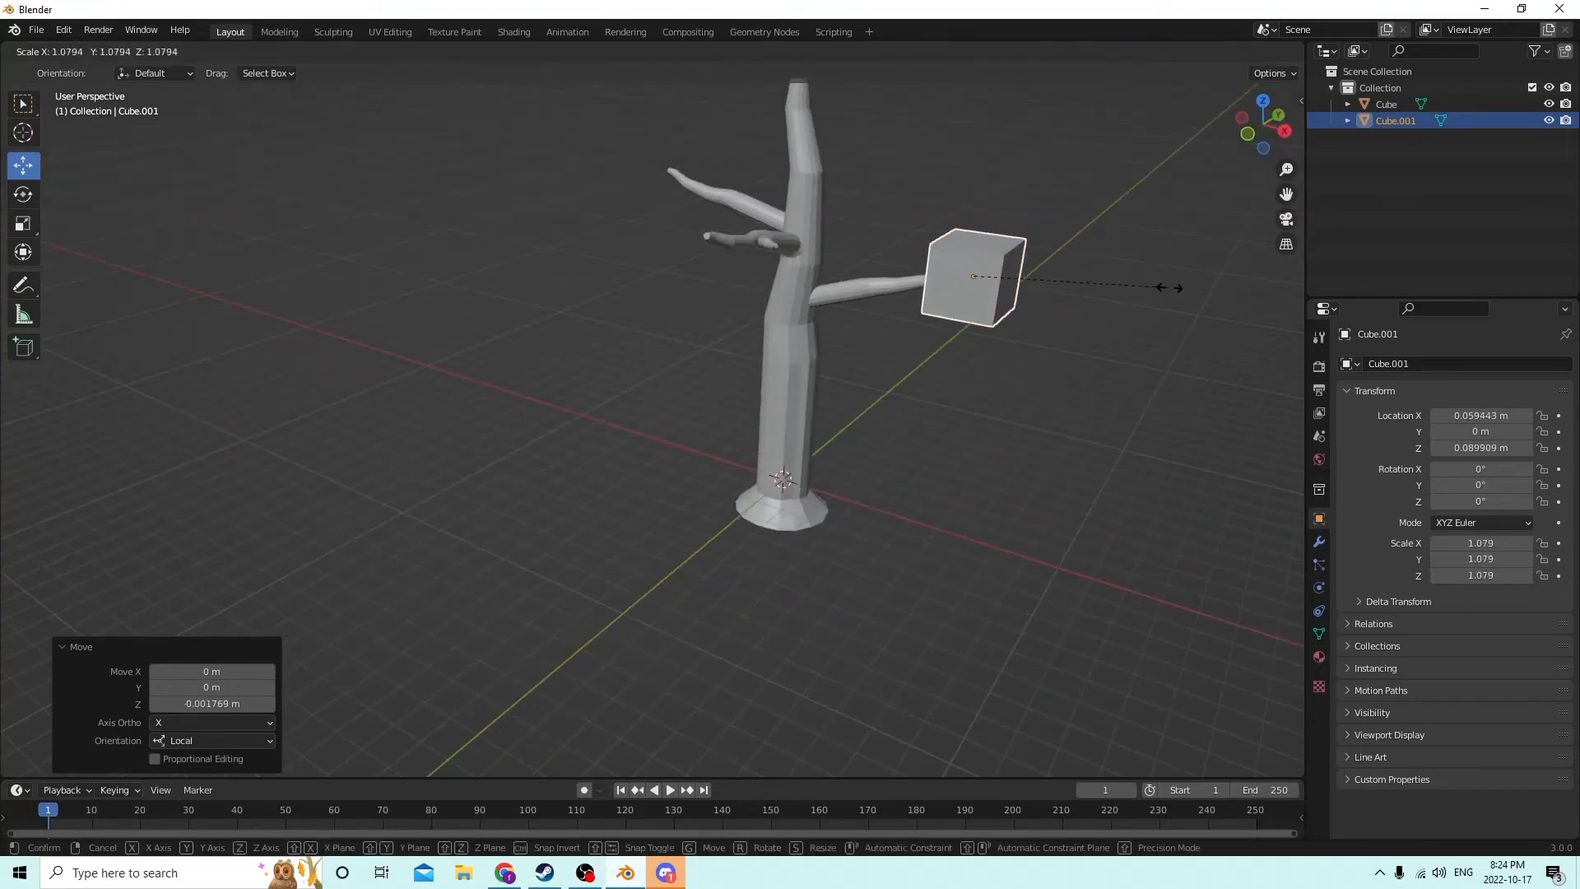
click(1259, 289)
mouse_move(1109, 284)
middle_down()
mouse_move(1149, 263)
mouse_move(1122, 278)
middle_up()
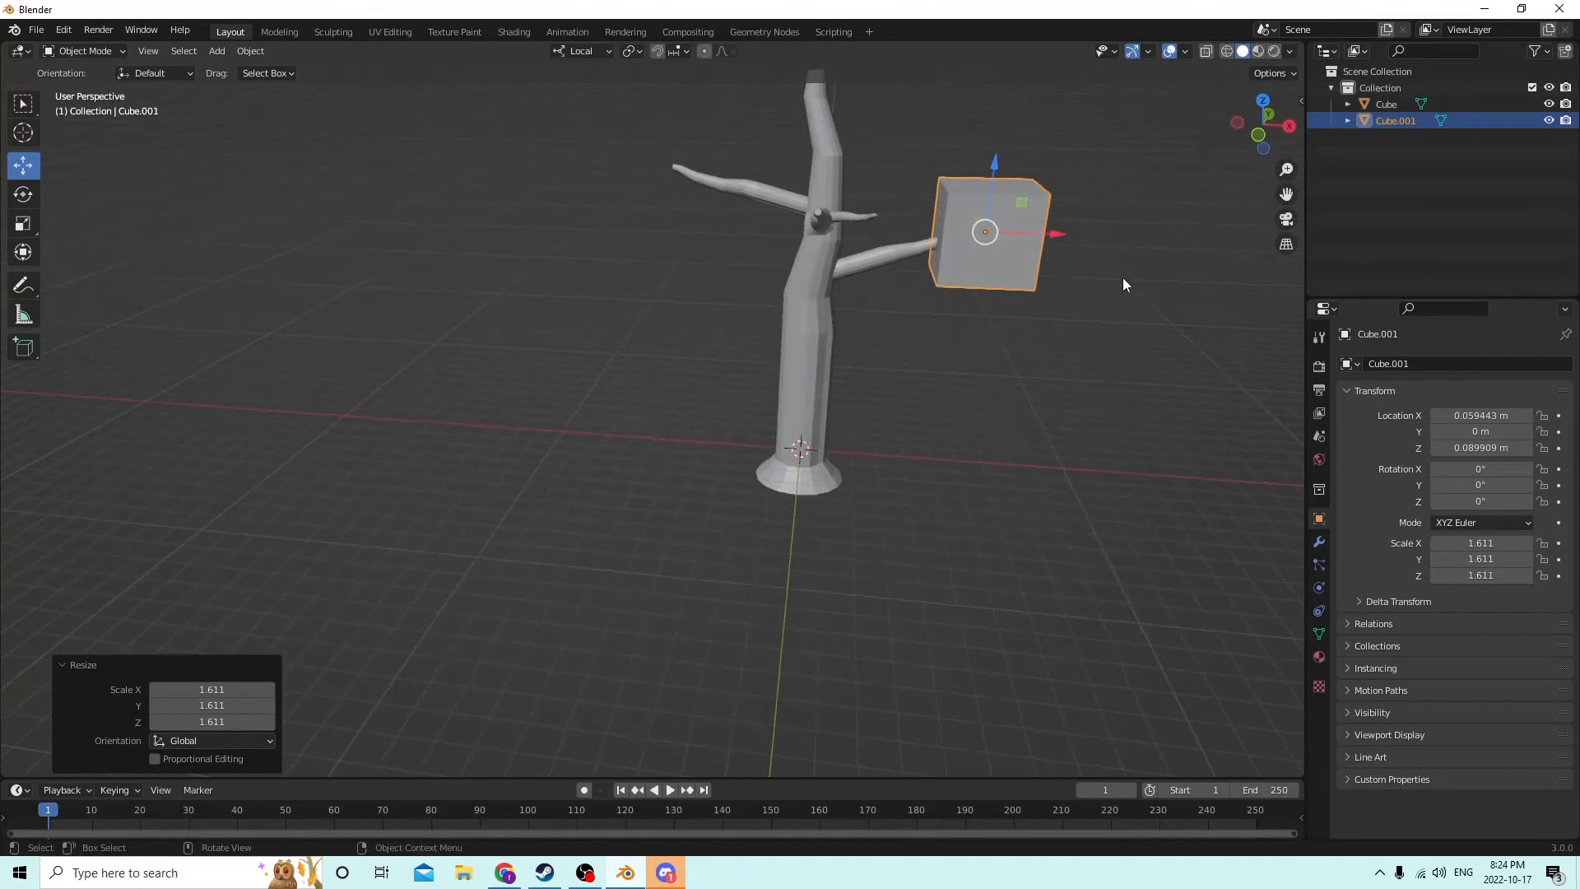
- Bevel all of the cube's edges with 4 segments and a width of about 0.00812 m, and return to Object Mode
key(Tab)
key(ctrl+b)
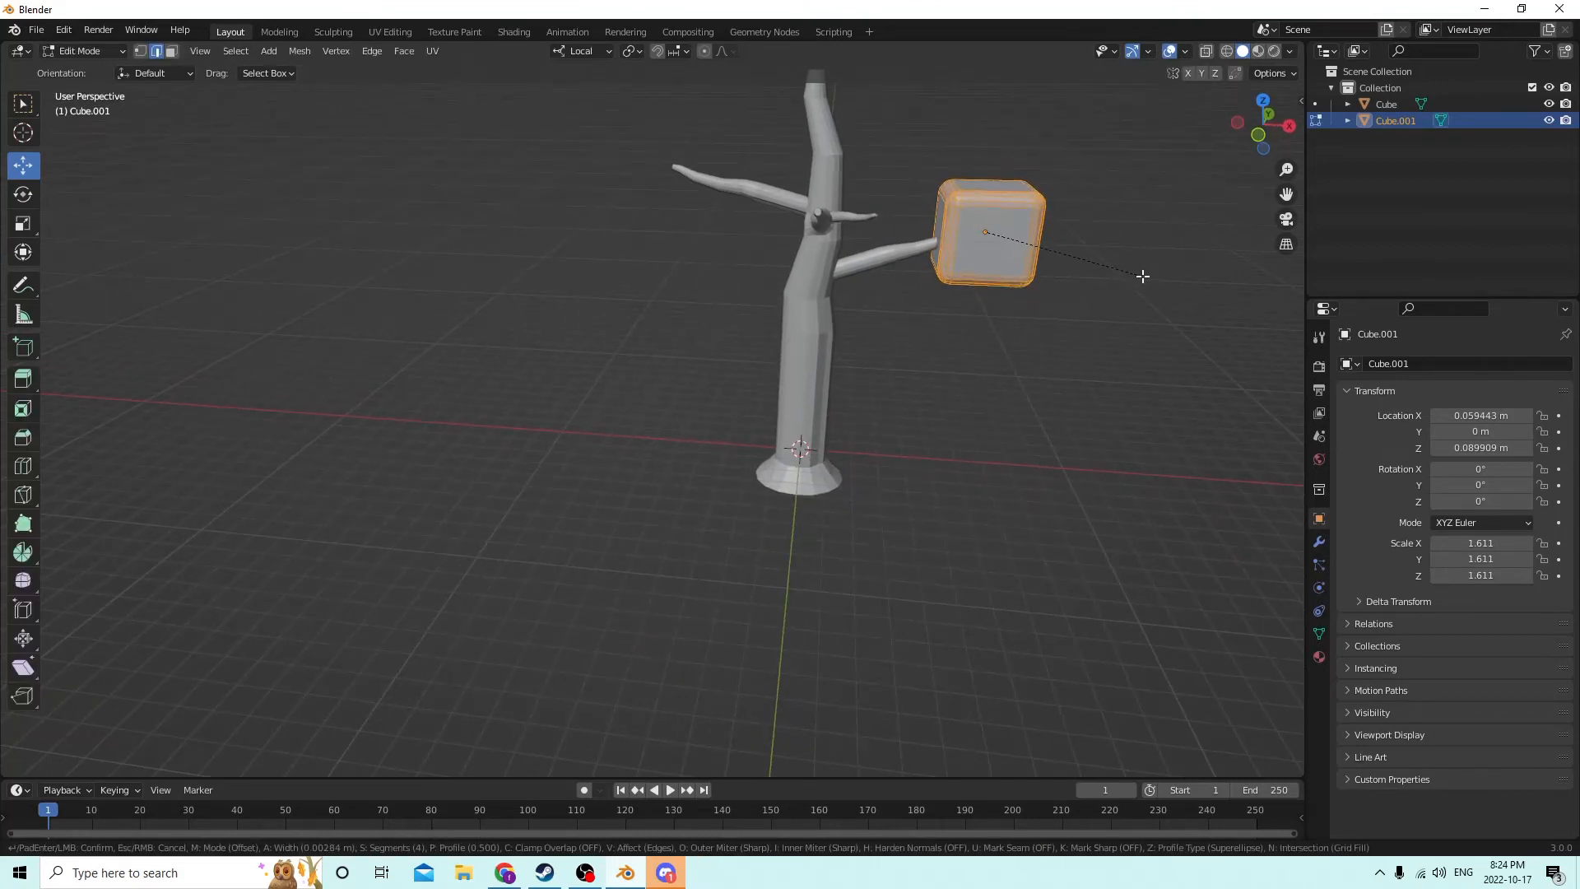
click(1165, 280)
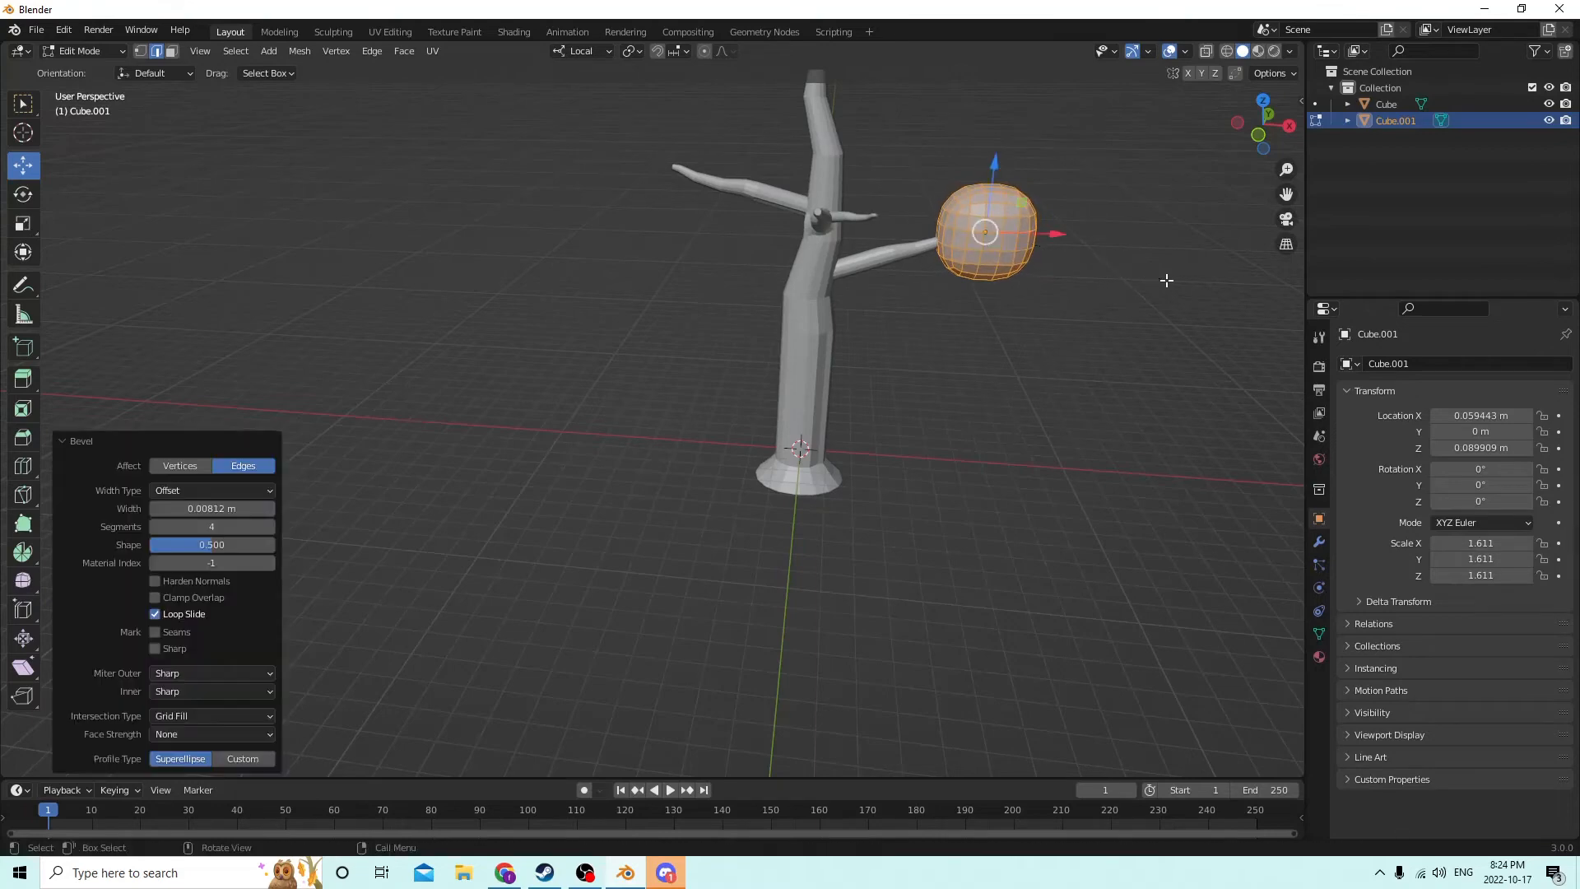
middle_drag(1142, 267, 1057, 247)
key(Tab)
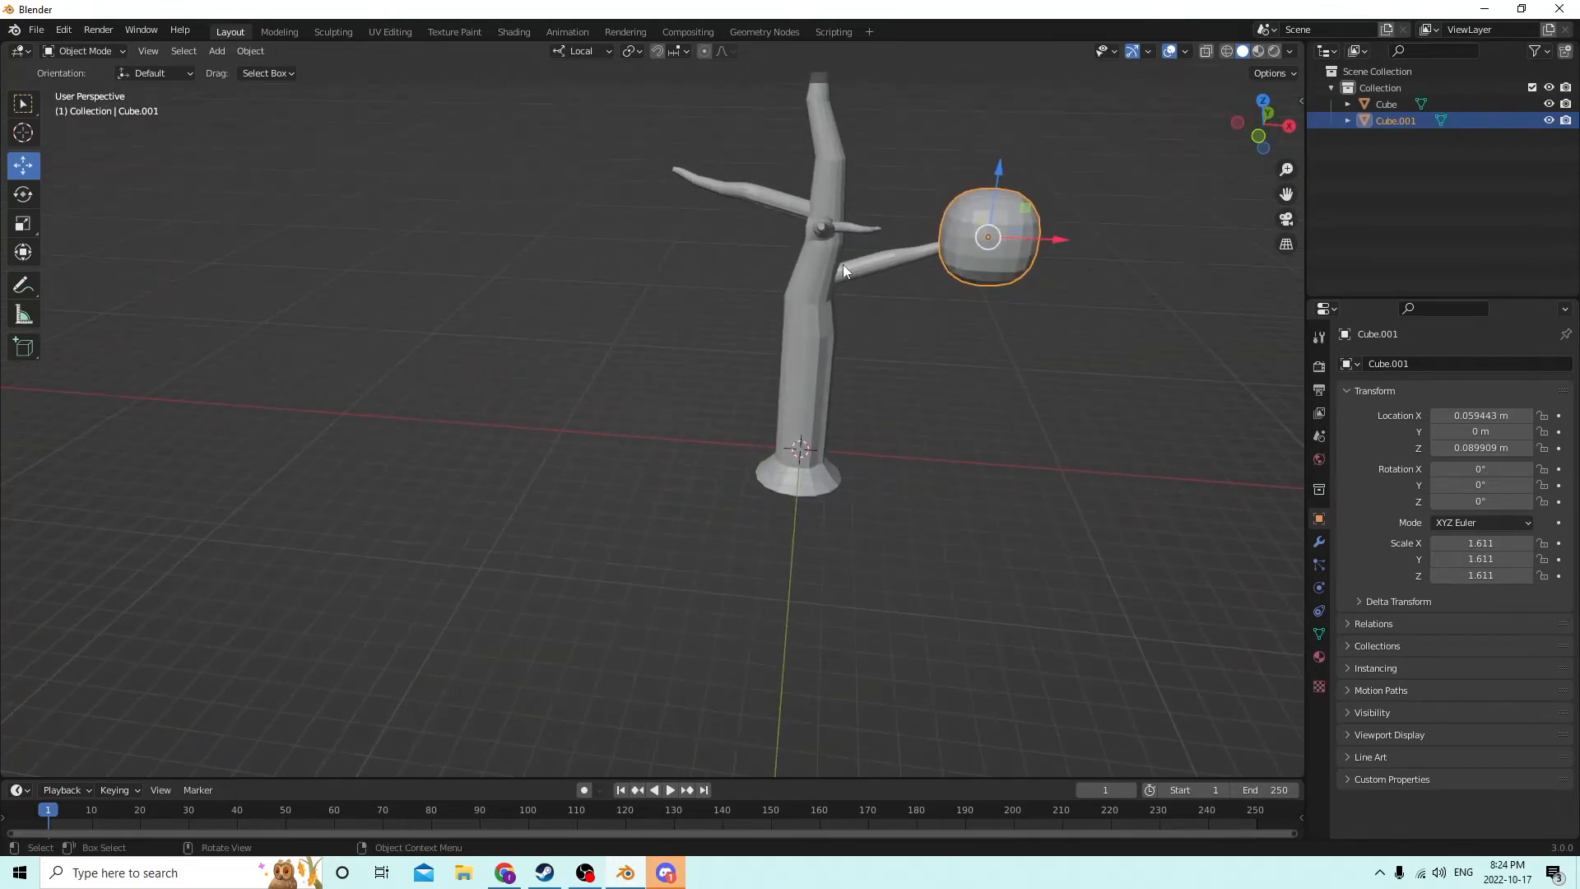
- Stretch the rounded leaf clump by about 1.526 along local X and lower it to about Z 0.0868 m
middle_drag(843, 267, 910, 289)
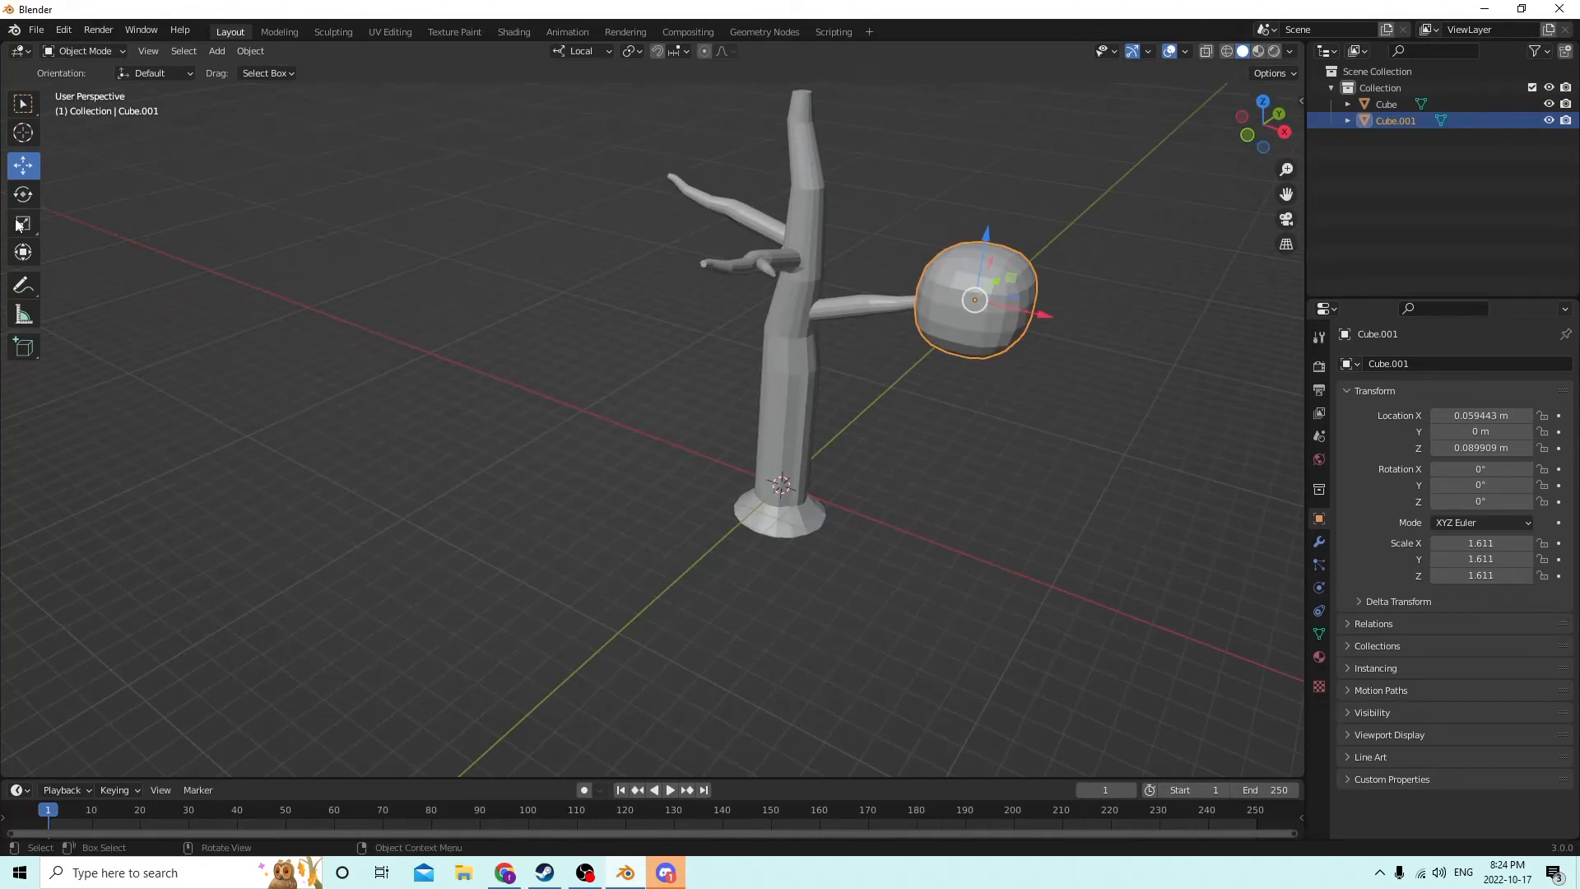
middle_drag(487, 183, 514, 175)
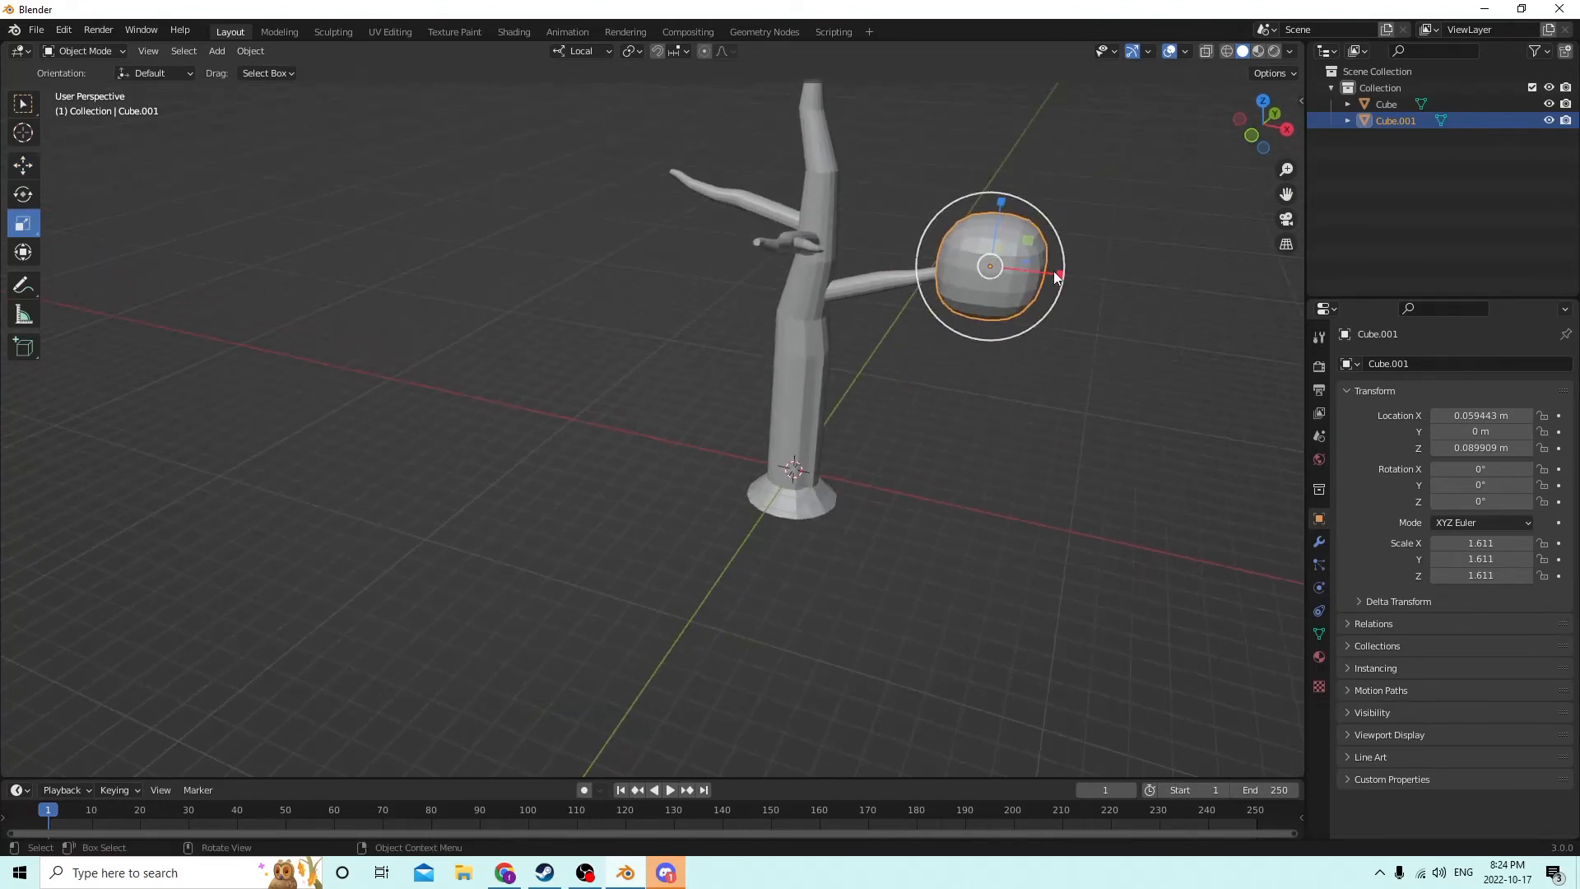
drag(1053, 270, 1093, 273)
middle_drag(1091, 274, 1110, 248)
middle_drag(729, 150, 720, 164)
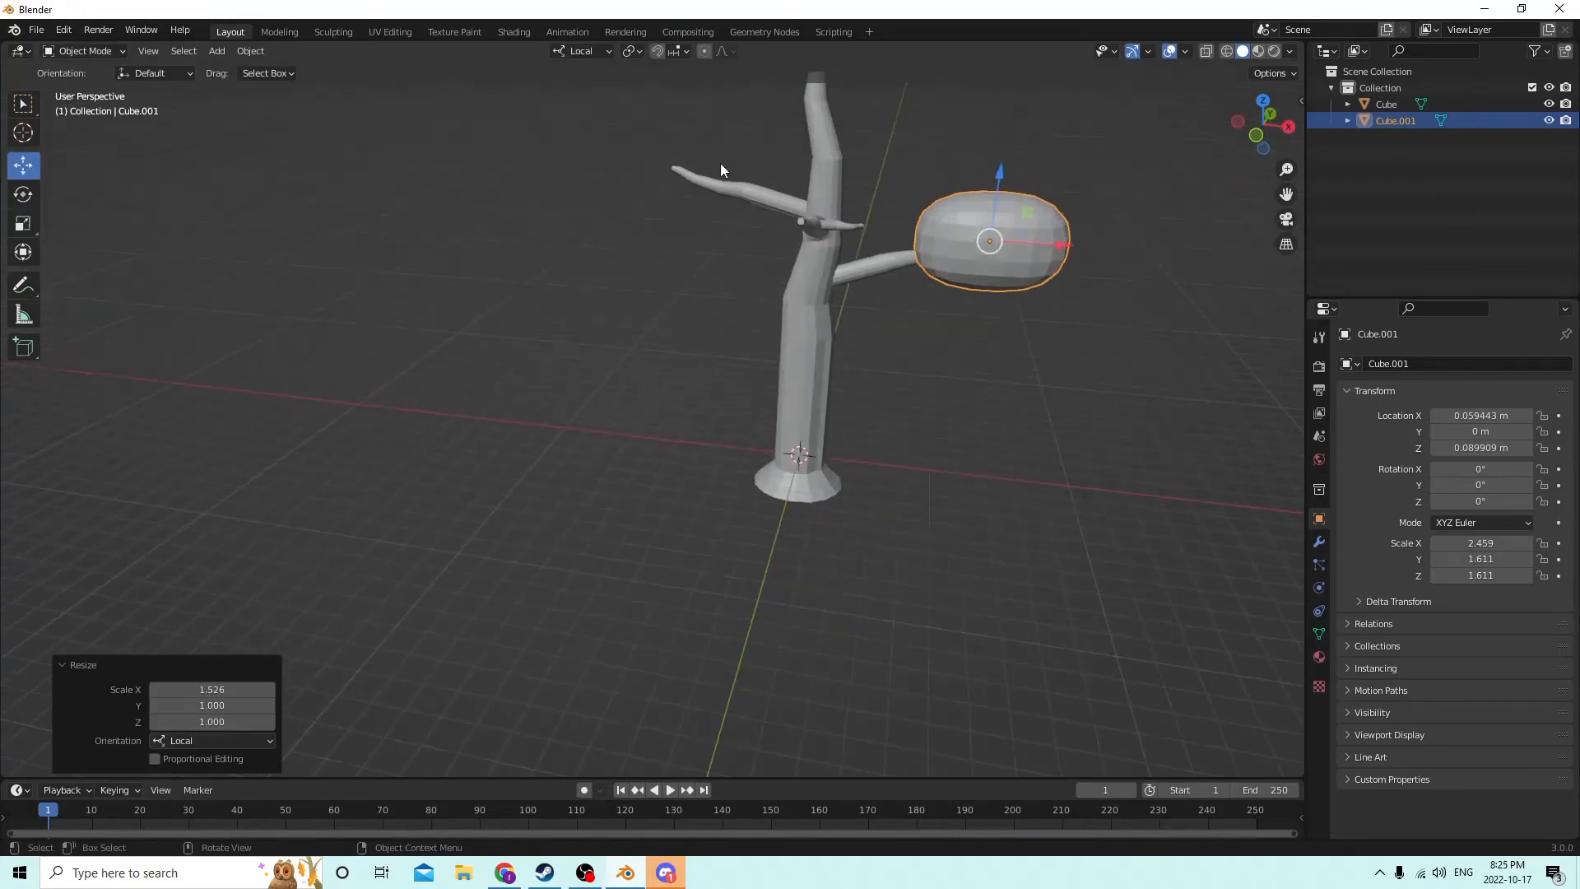
drag(1002, 175, 1003, 183)
middle_drag(1002, 185, 998, 261)
- Duplicate the leaf clump and move the copy onto the opposite branch's tip, to about X -0.0581 m and Z 0.1074 m
key(shift+d)
right_click(964, 190)
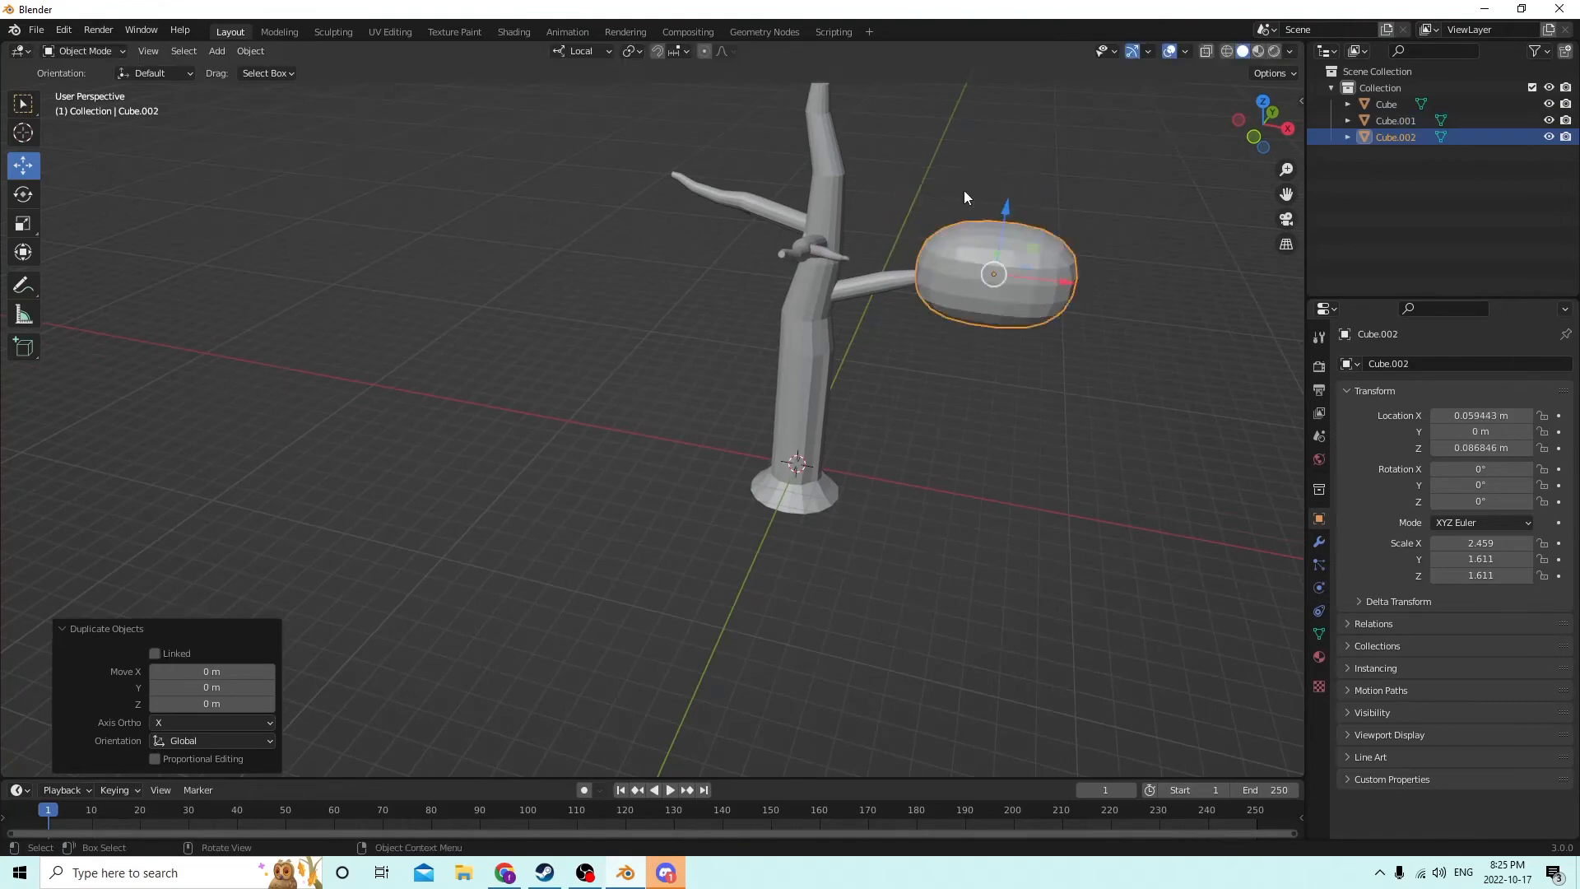
middle_drag(964, 190, 987, 158)
drag(989, 159, 994, 101)
drag(1037, 176, 716, 173)
middle_drag(717, 174, 733, 213)
drag(665, 145, 662, 135)
middle_drag(662, 135, 689, 219)
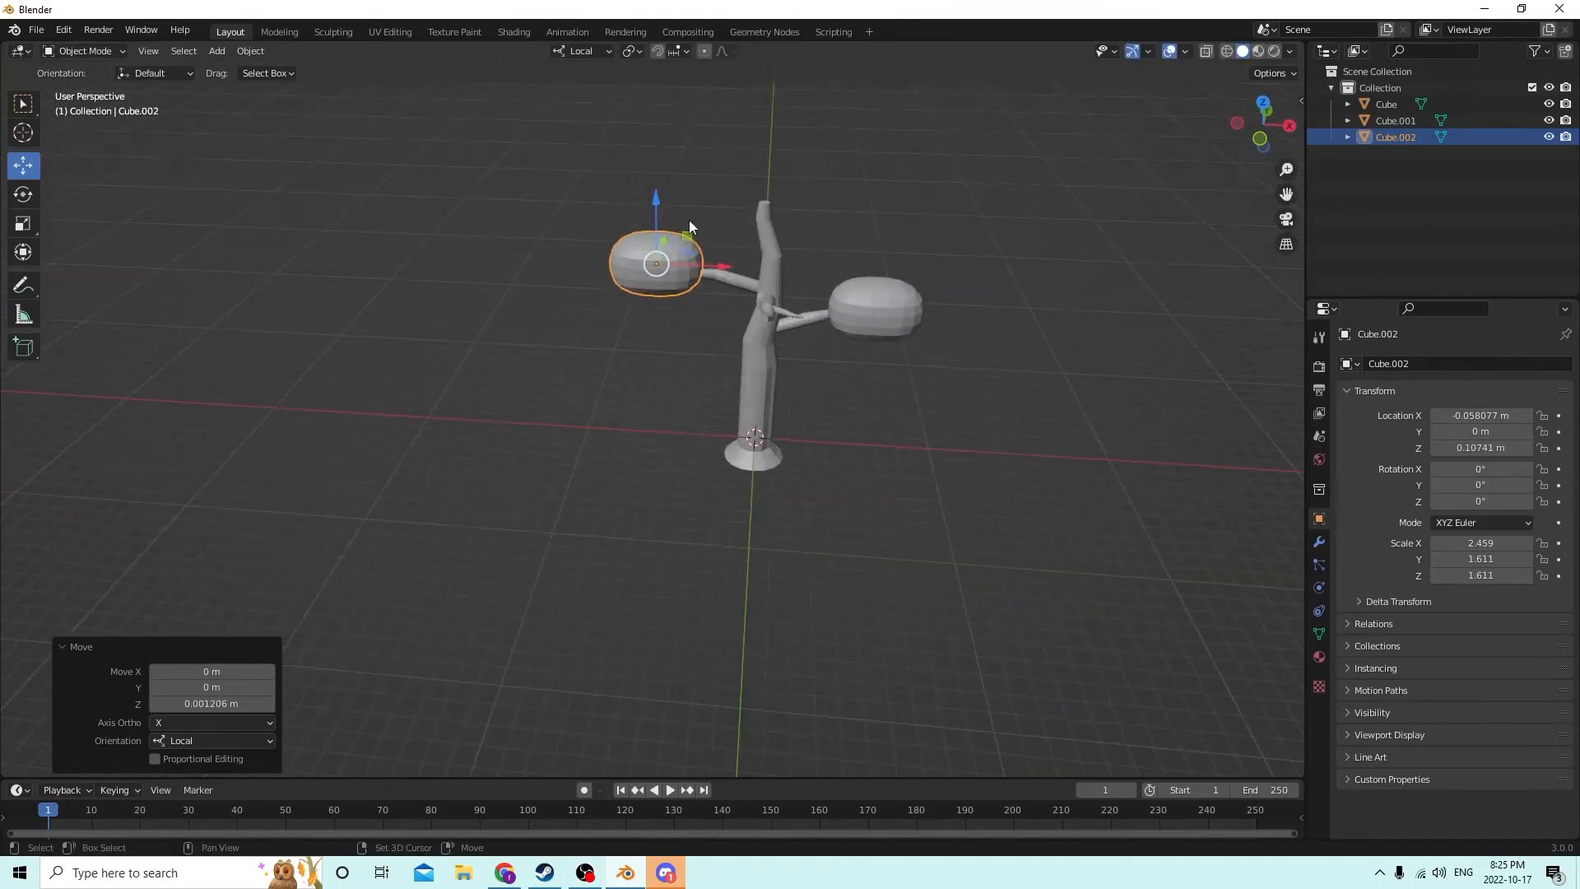
- Duplicate the second leaf clump and move the copy onto the trunk's top, to about X 0.001 m and Z 0.1406 m
key(shift+d)
key(Escape)
drag(701, 259, 777, 146)
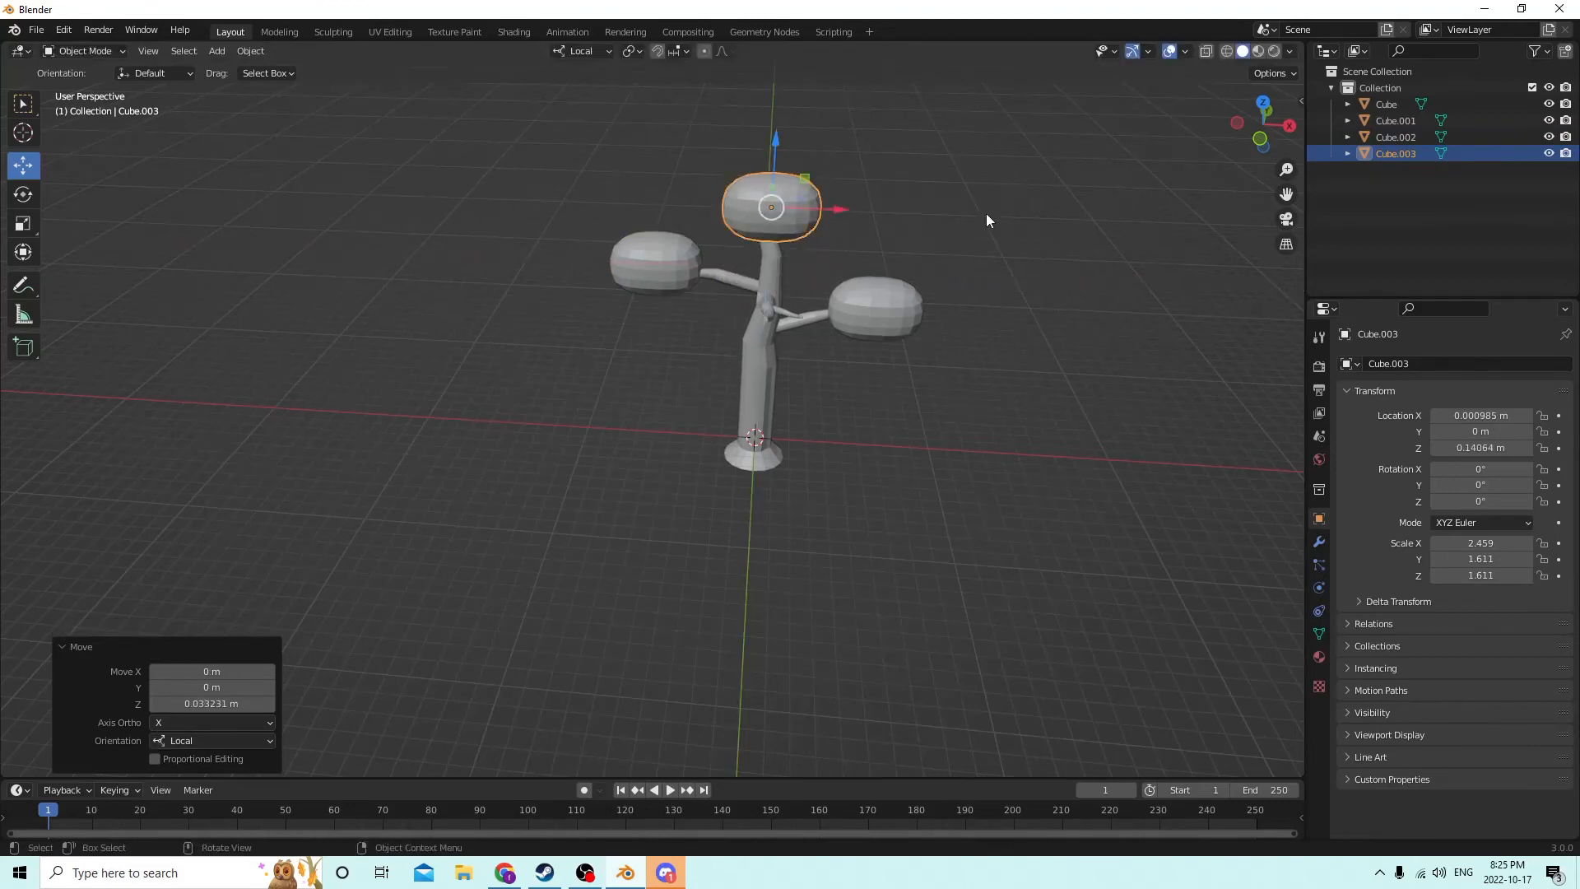
- Enlarge the treetop leaf clump uniformly by a factor of about 1.404
key(s)
click(1038, 170)
middle_drag(1038, 170, 977, 261)
middle_drag(1020, 310, 1020, 270)
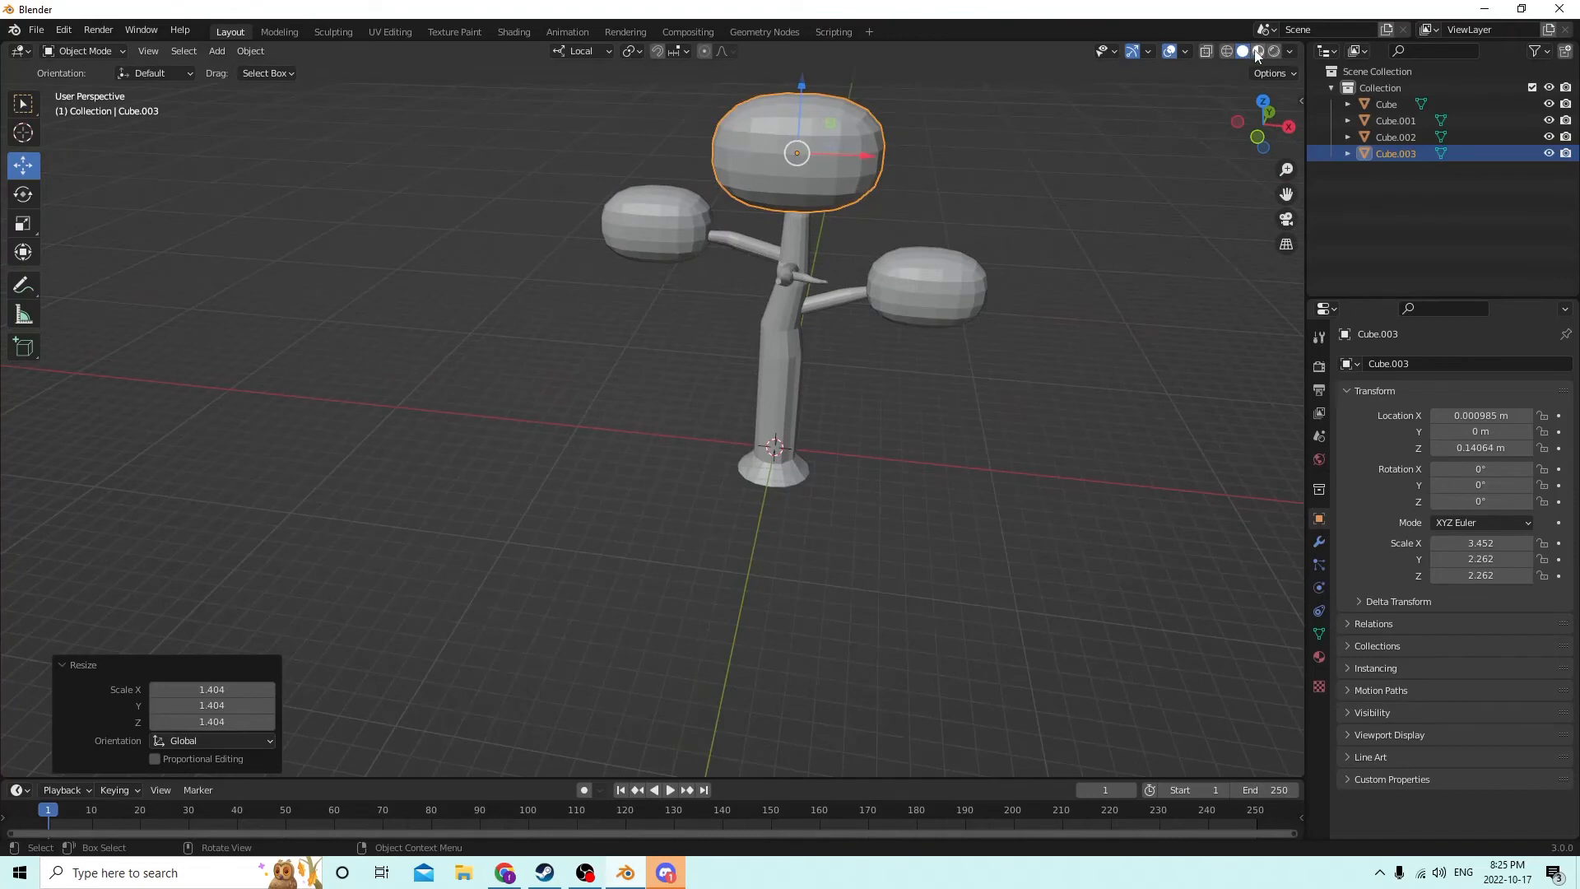
- Show the viewport in Material Preview shading and deselect the treetop clump
mouse_move(1176, 203)
middle_down()
mouse_move(1146, 220)
mouse_move(1170, 210)
mouse_move(1018, 194)
mouse_move(1048, 212)
mouse_move(1010, 211)
mouse_move(1020, 293)
middle_up()
key(Tab)
key(Tab)
click(1021, 294)
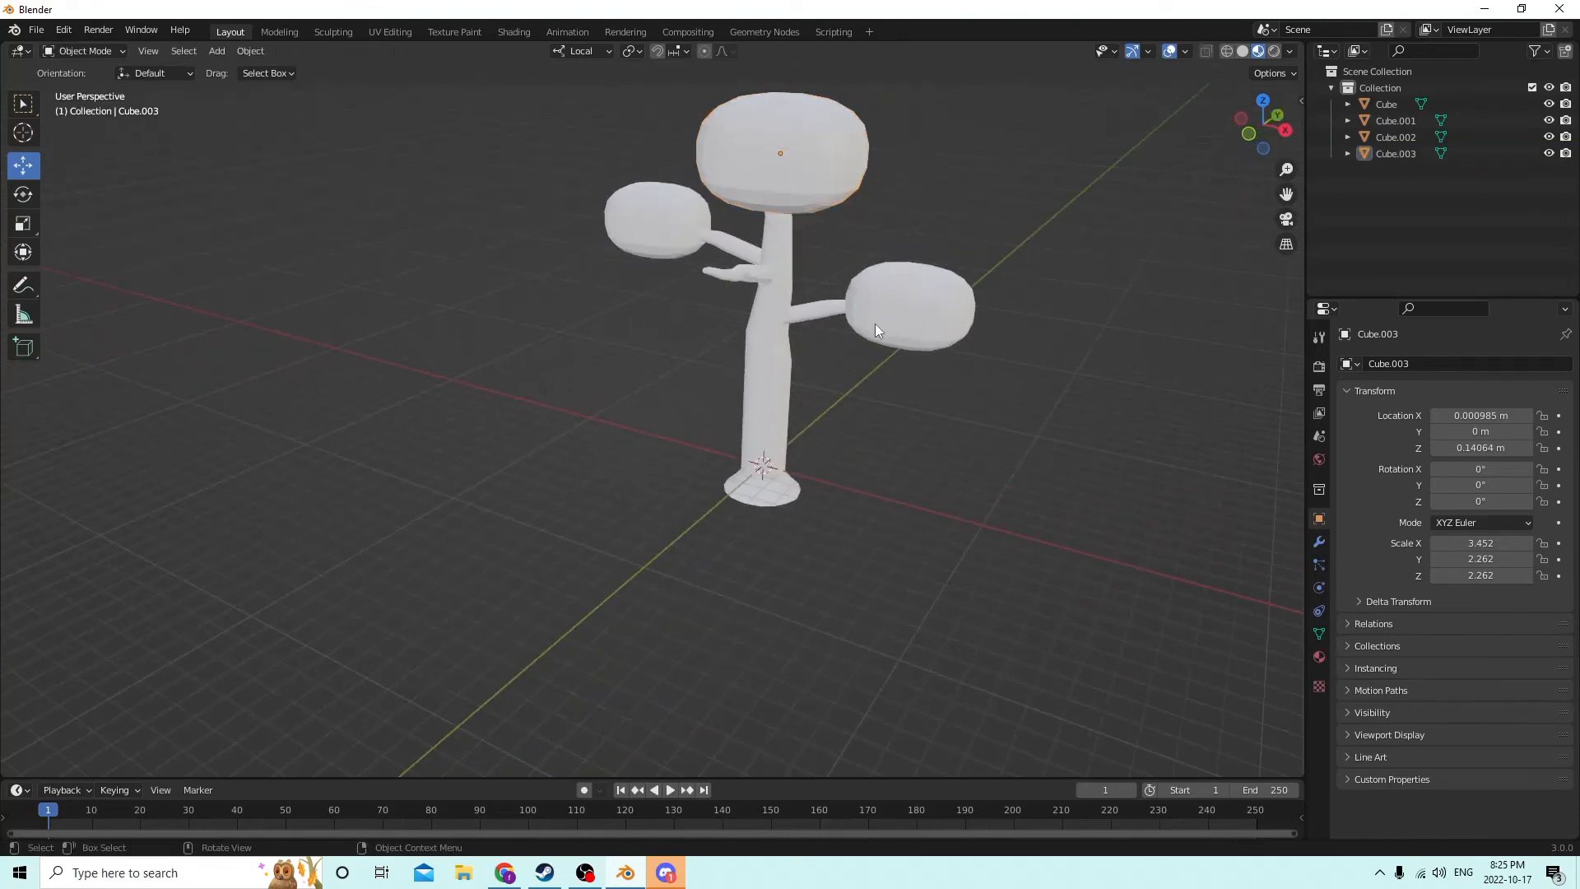
- Select the three leaf clumps, add the trunk last, and join them all into one mesh
click(877, 324)
shift+click(669, 228)
shift+click(714, 188)
shift+click(776, 359)
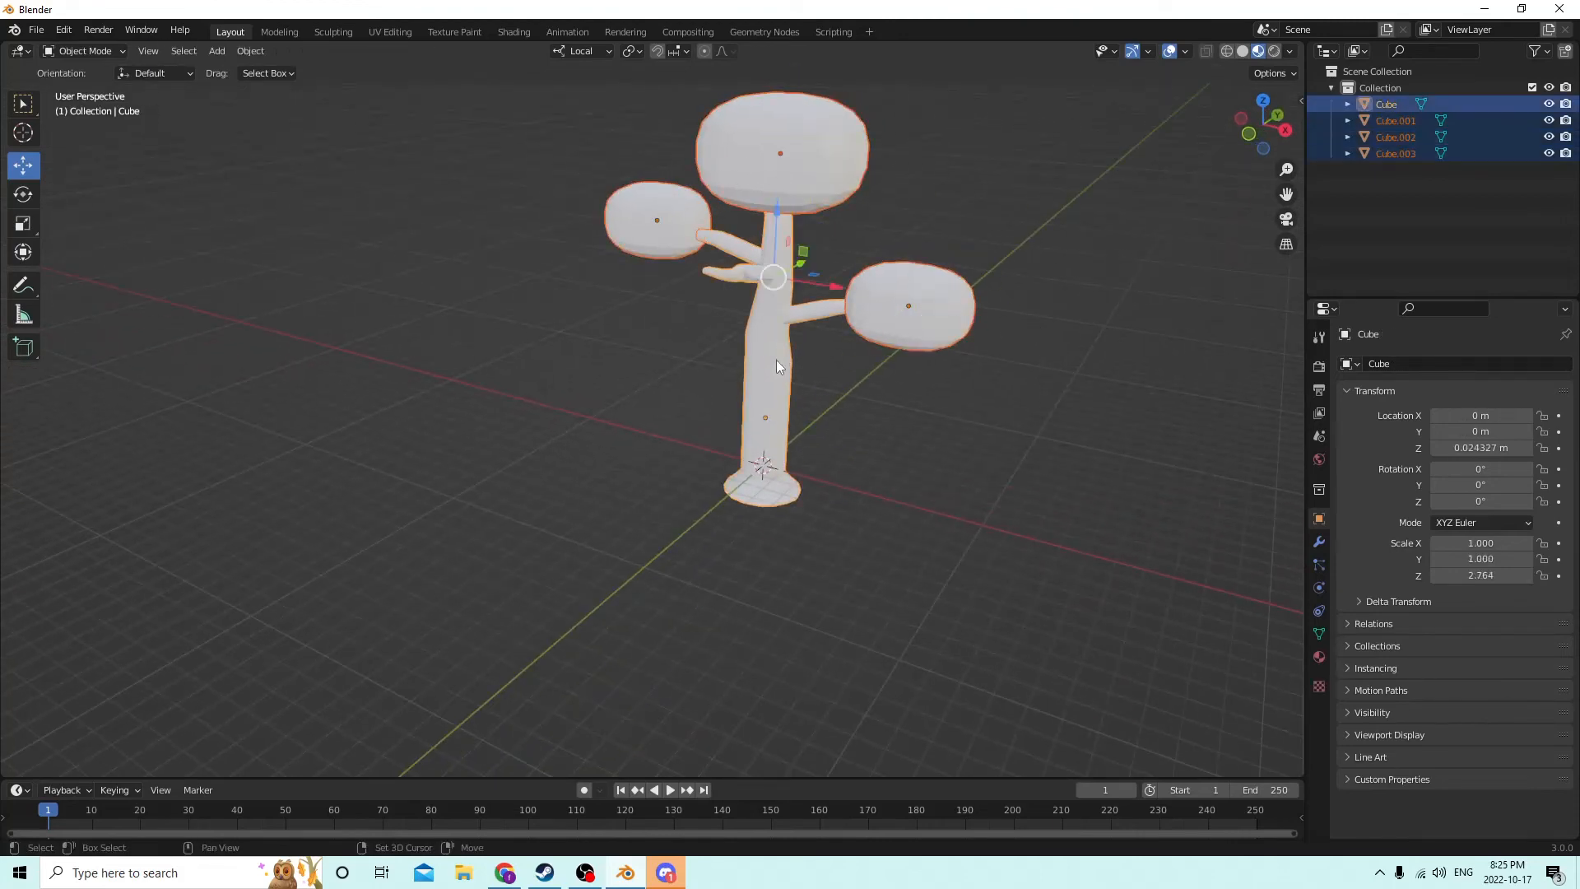
key(ctrl+j)
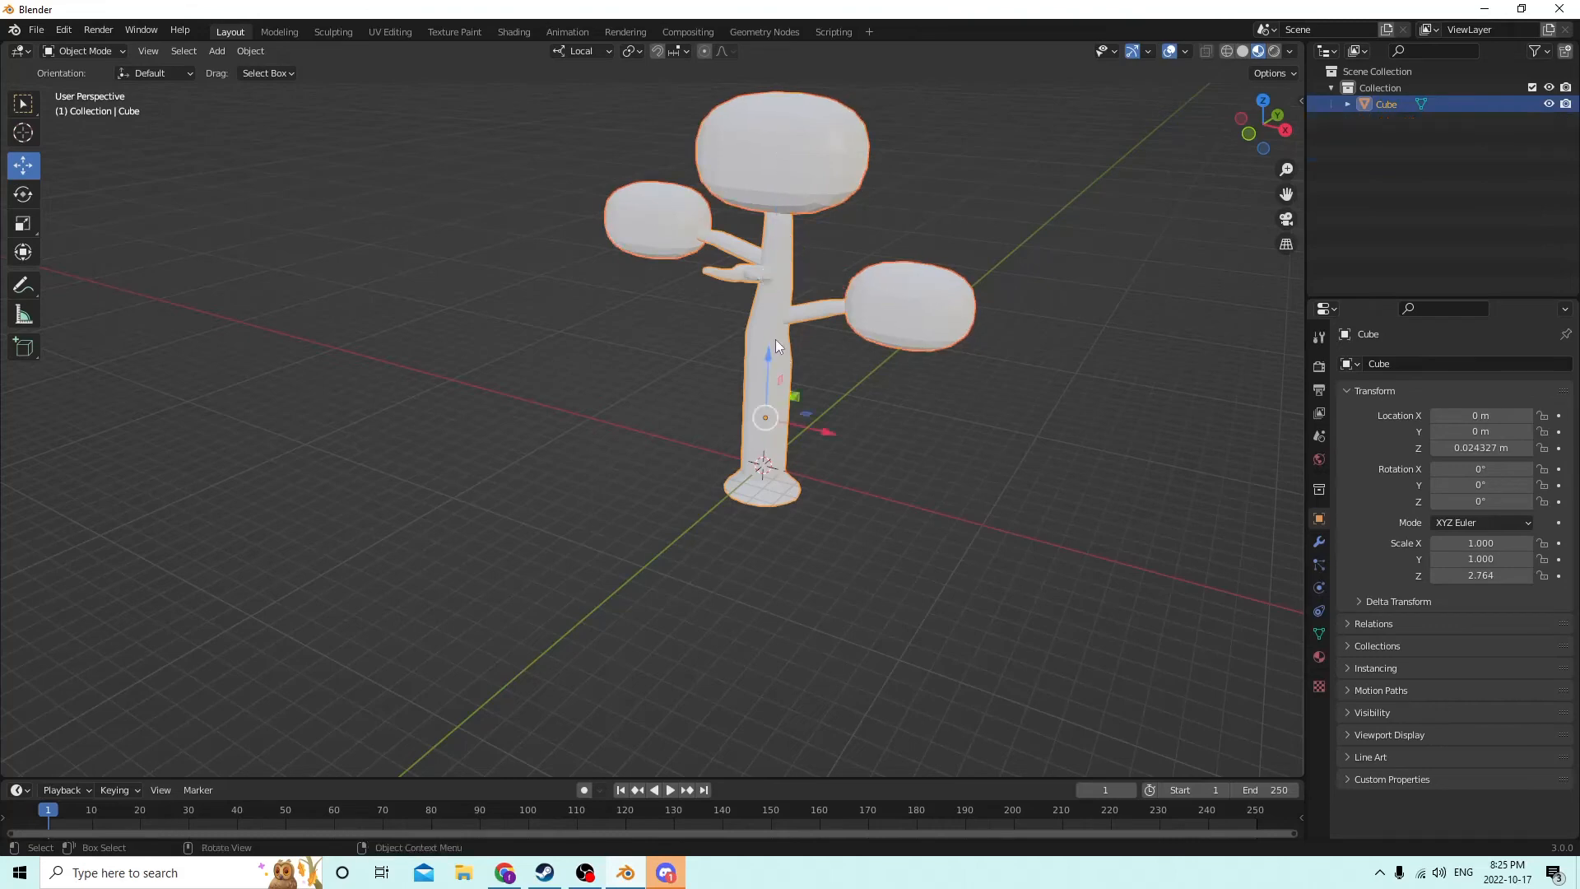
middle_drag(752, 319, 1009, 340)
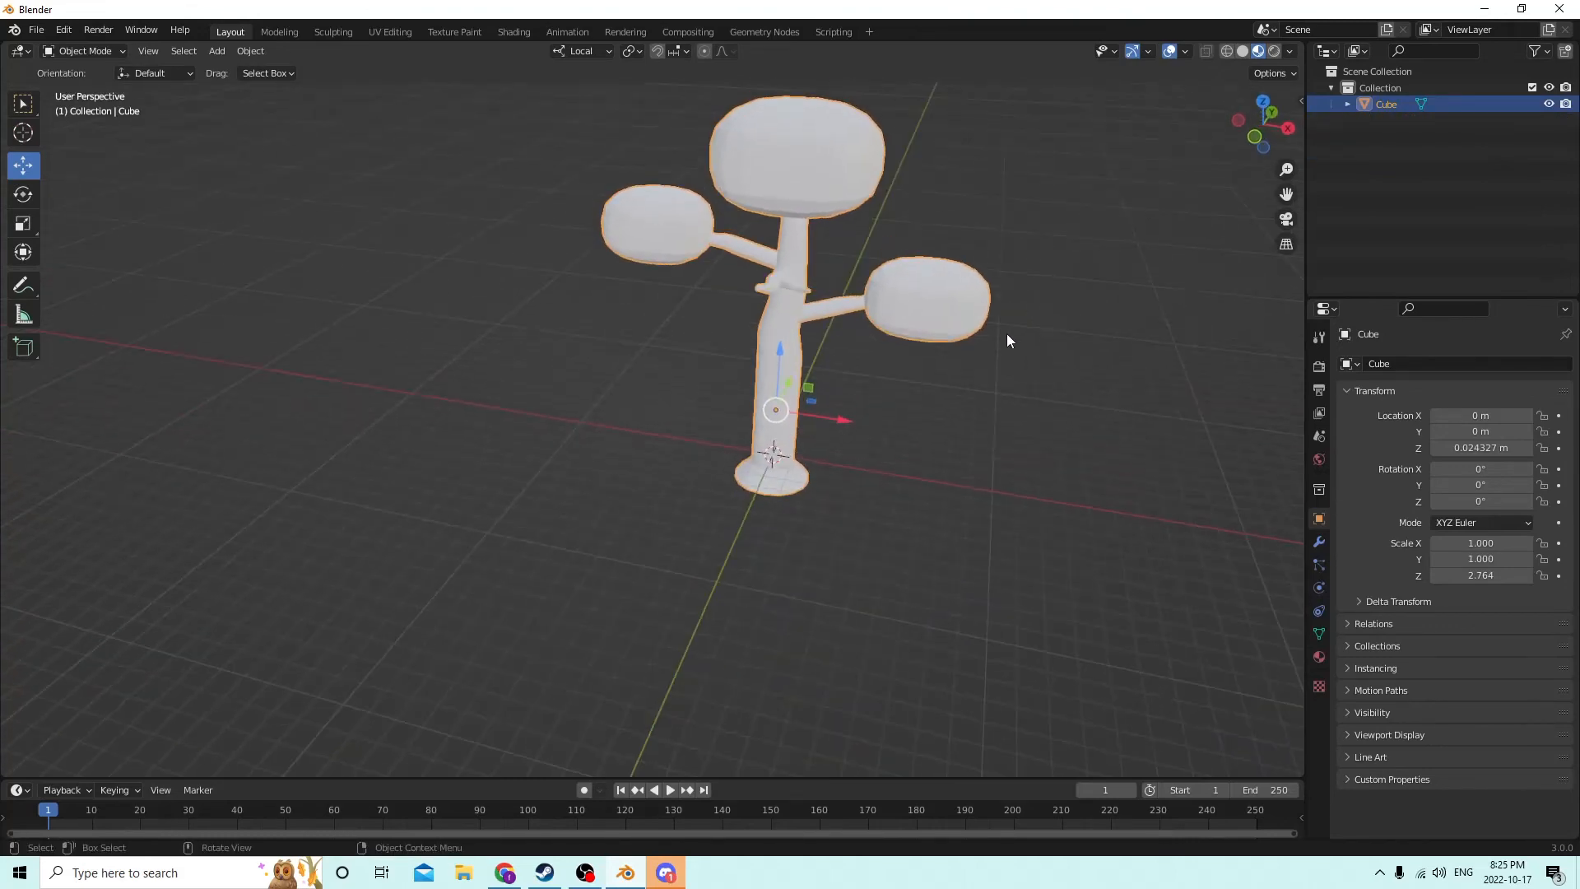
- Set the tree material's base color to orange-brown, about hue 0.031, saturation 0.977 and value 0.8, and deselect the tree in Object Mode
click(1320, 657)
middle_drag(1019, 430, 973, 381)
key(Tab)
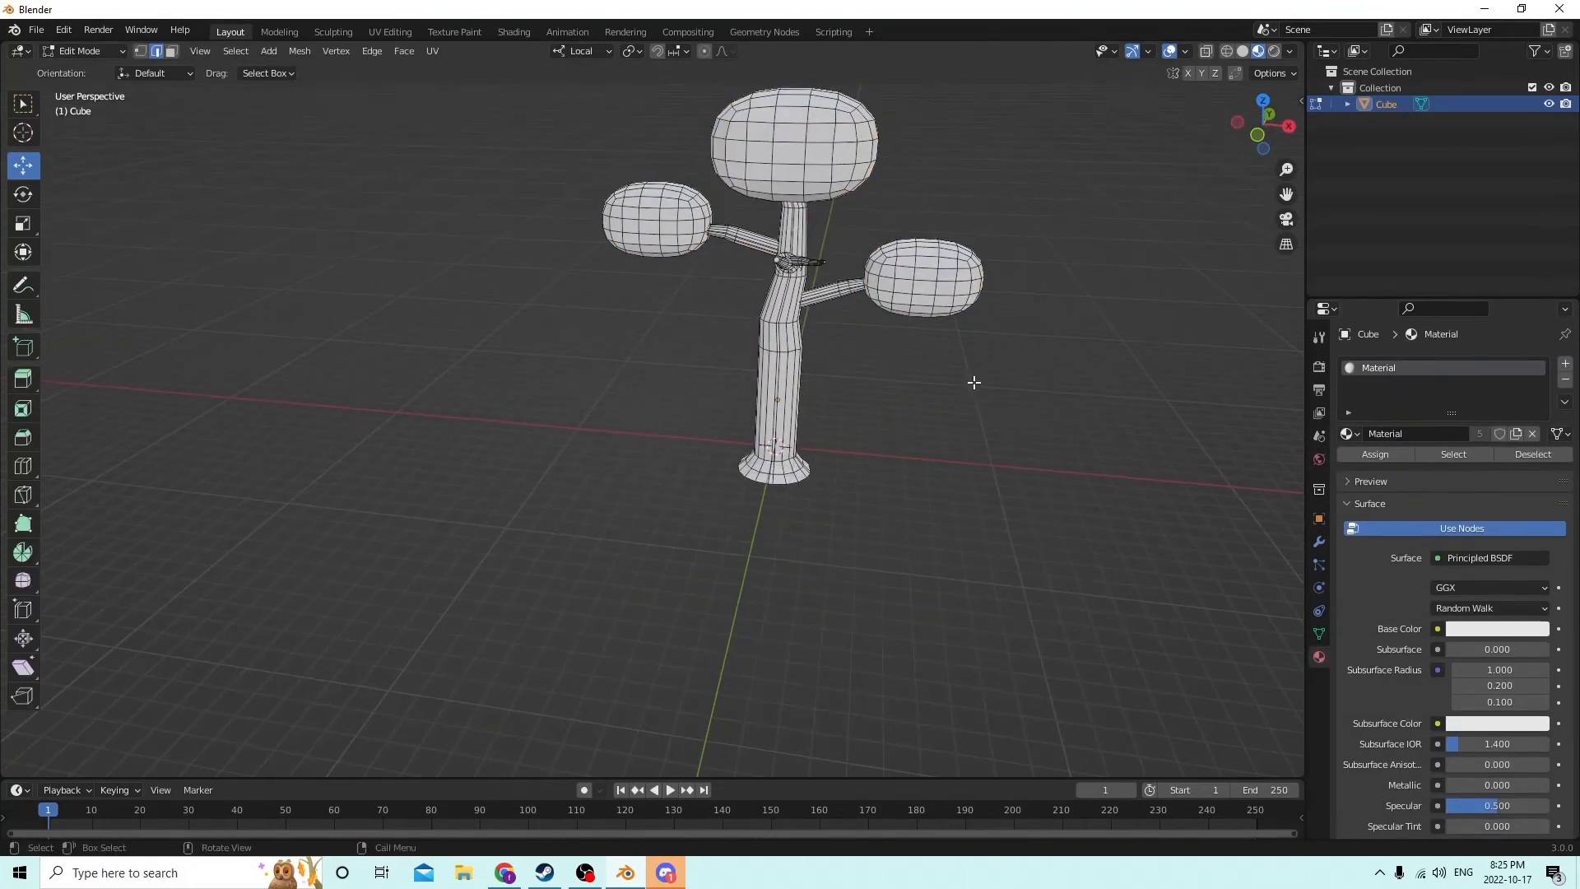
key(a)
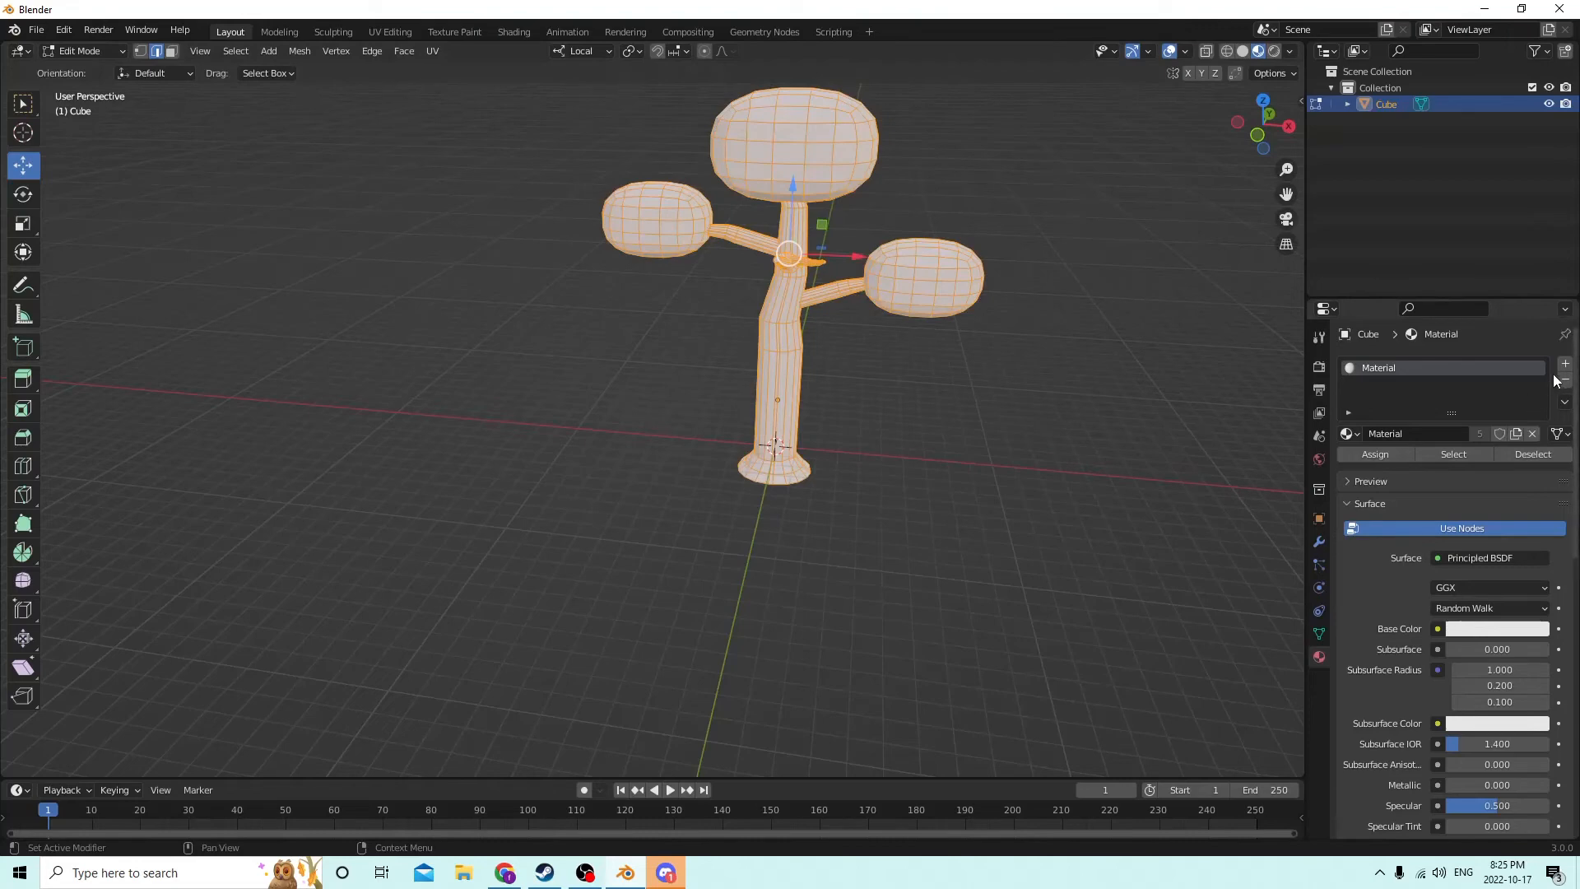
click(1479, 632)
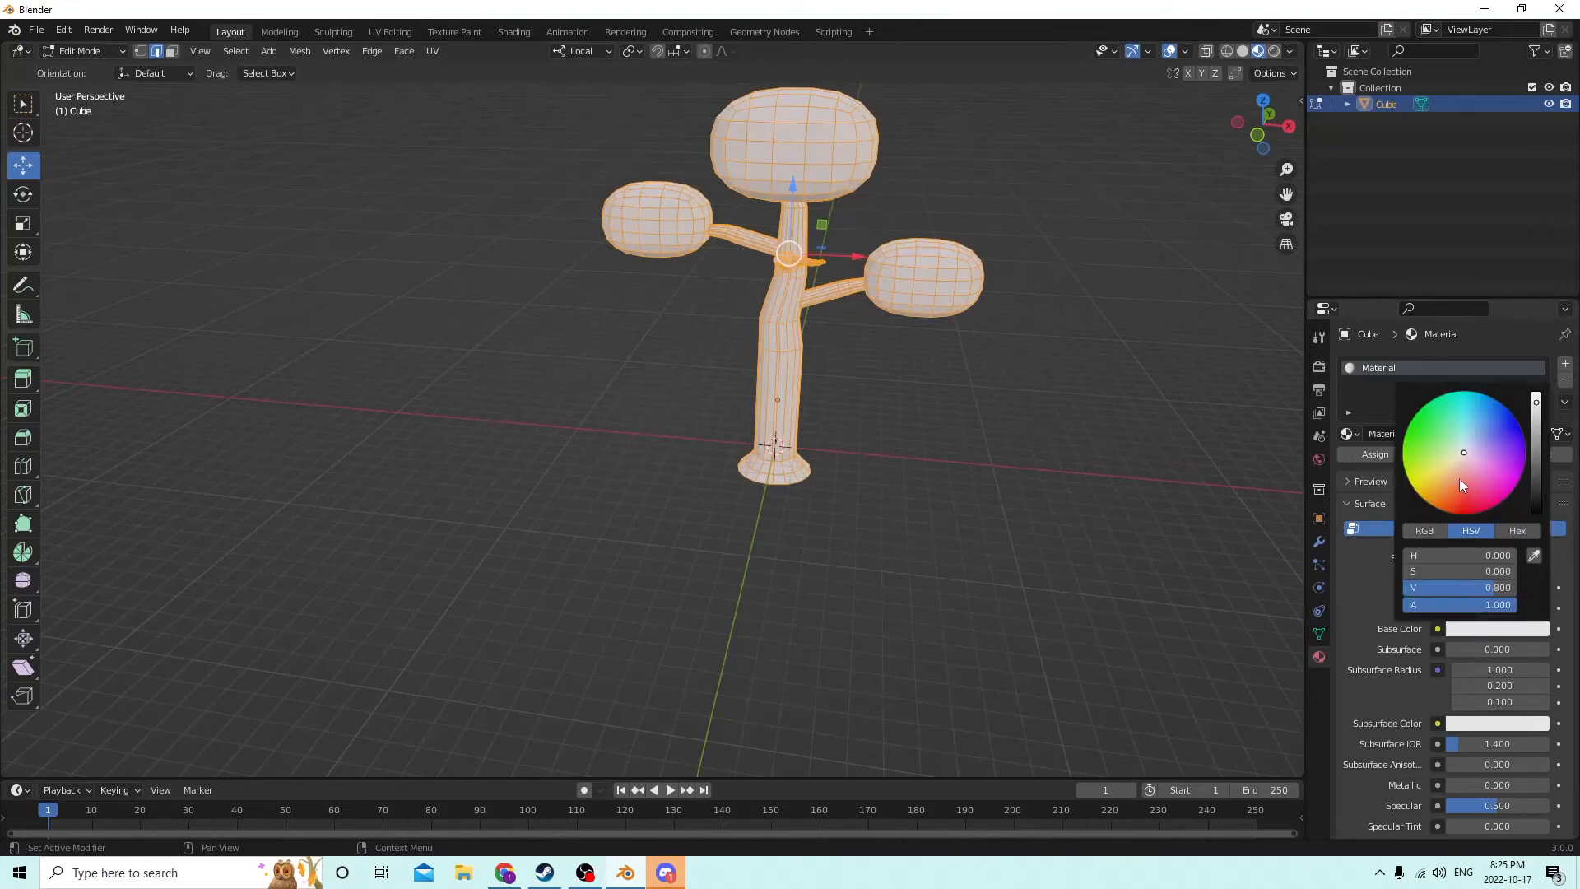
drag(1461, 449, 1456, 501)
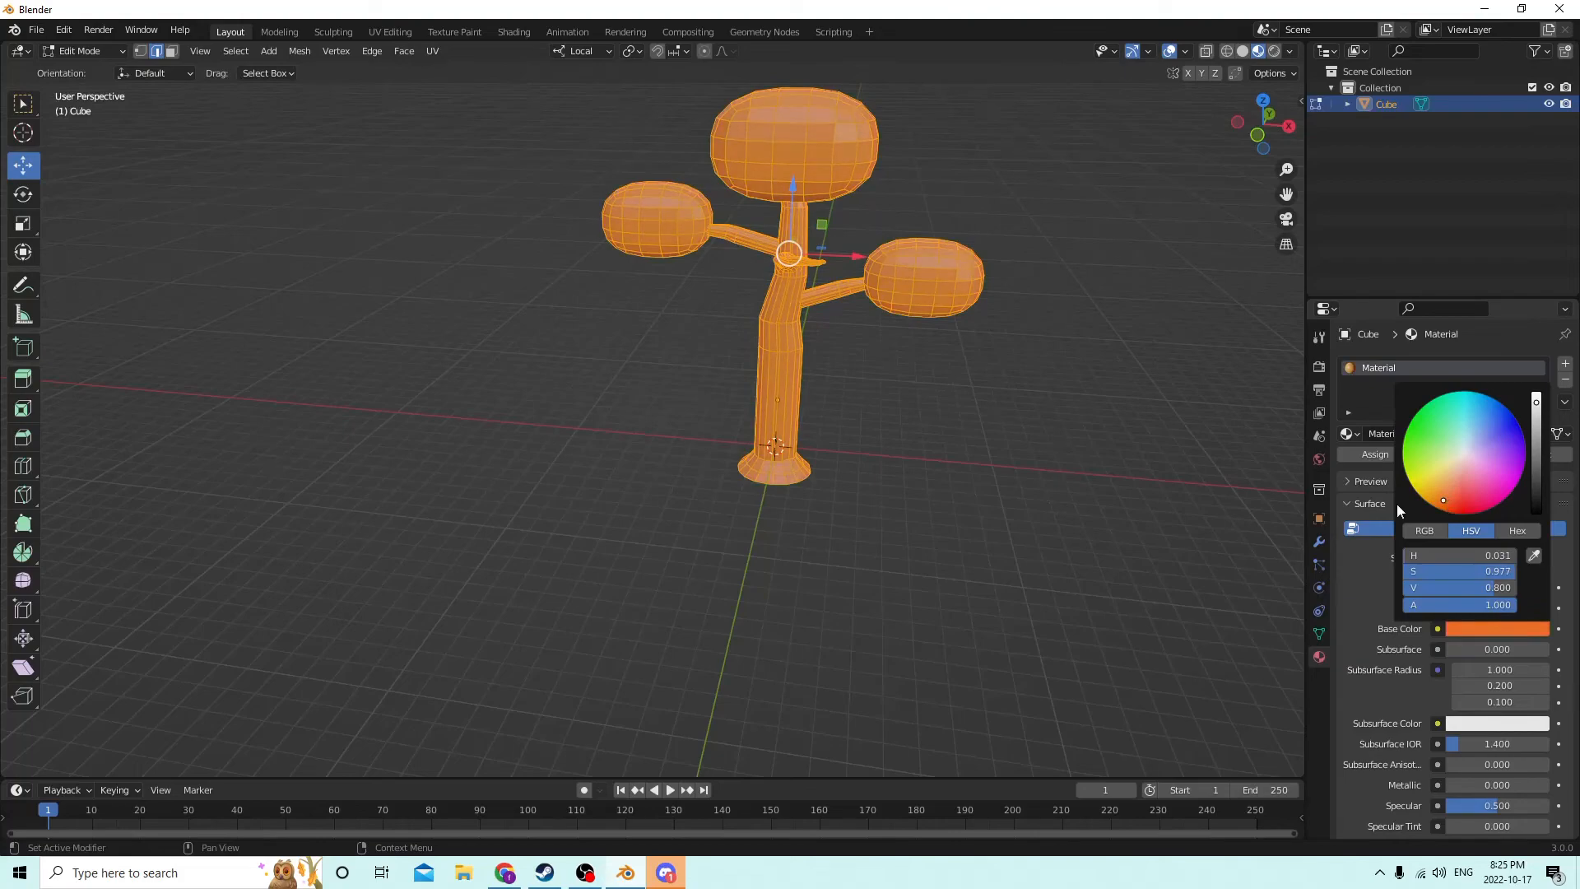
click(1105, 349)
middle_drag(1105, 349, 1203, 326)
middle_drag(1108, 313, 1153, 312)
key(Tab)
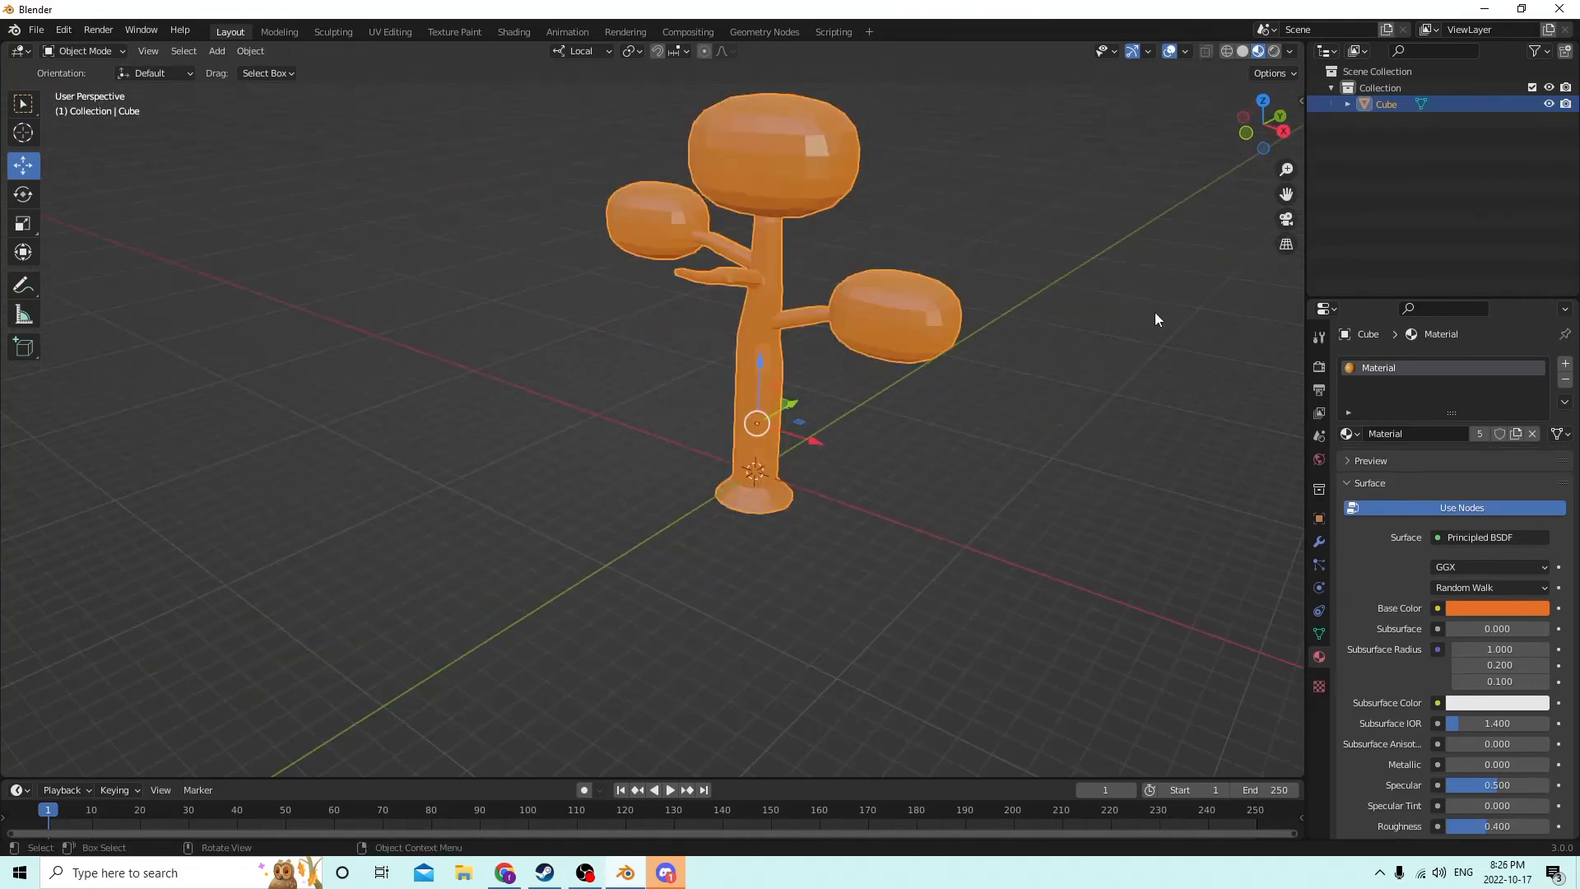
click(1089, 367)
middle_drag(1014, 378, 1070, 362)
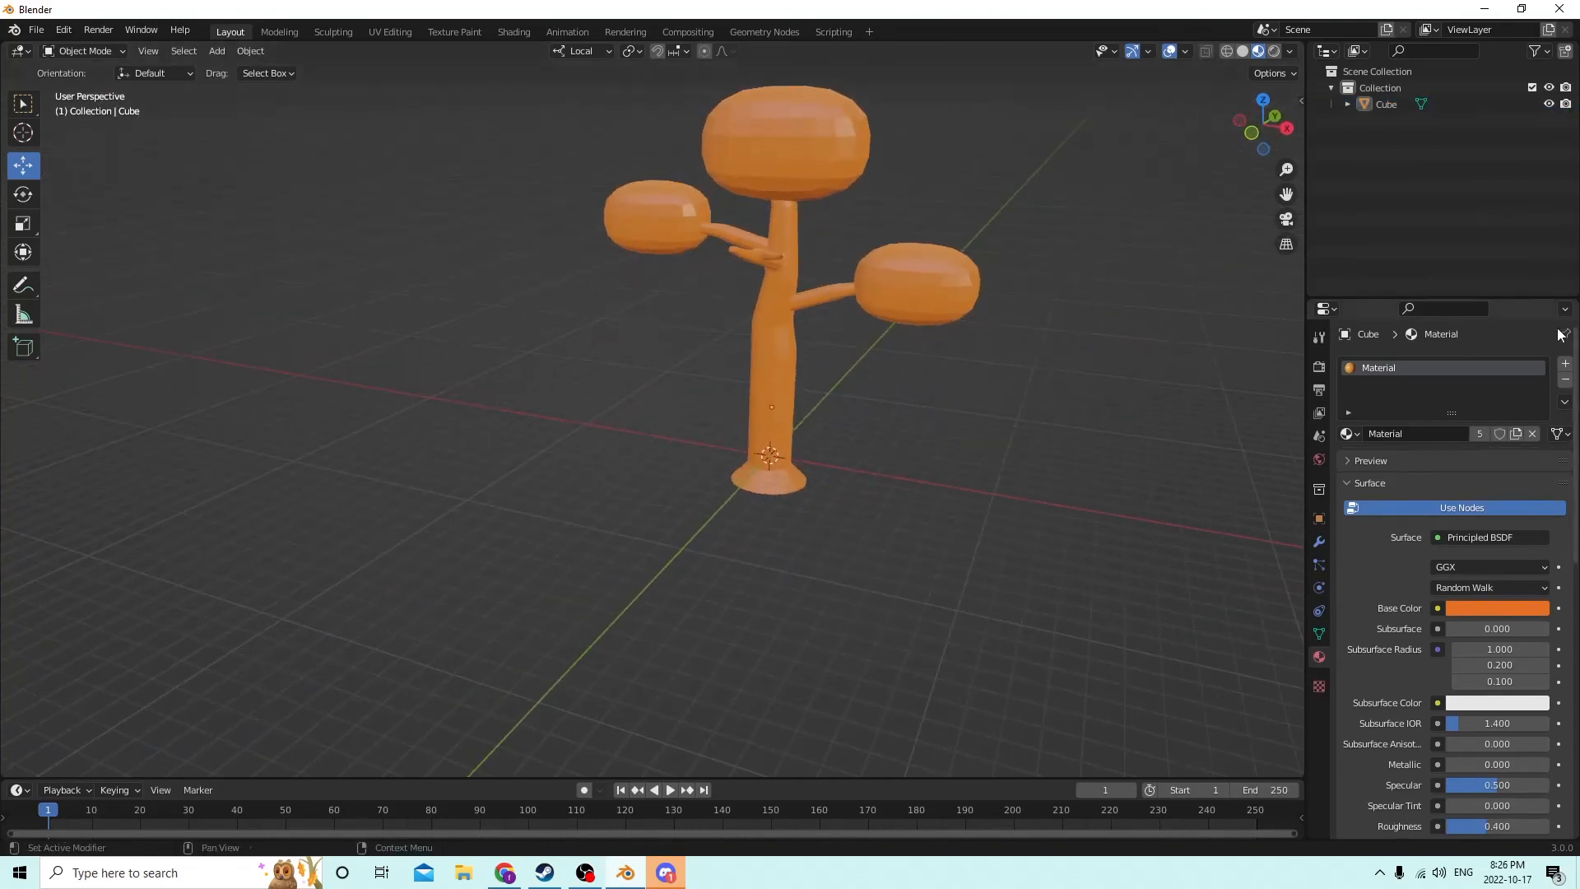
- Add a second material slot to the tree and create a new material in it
click(1565, 366)
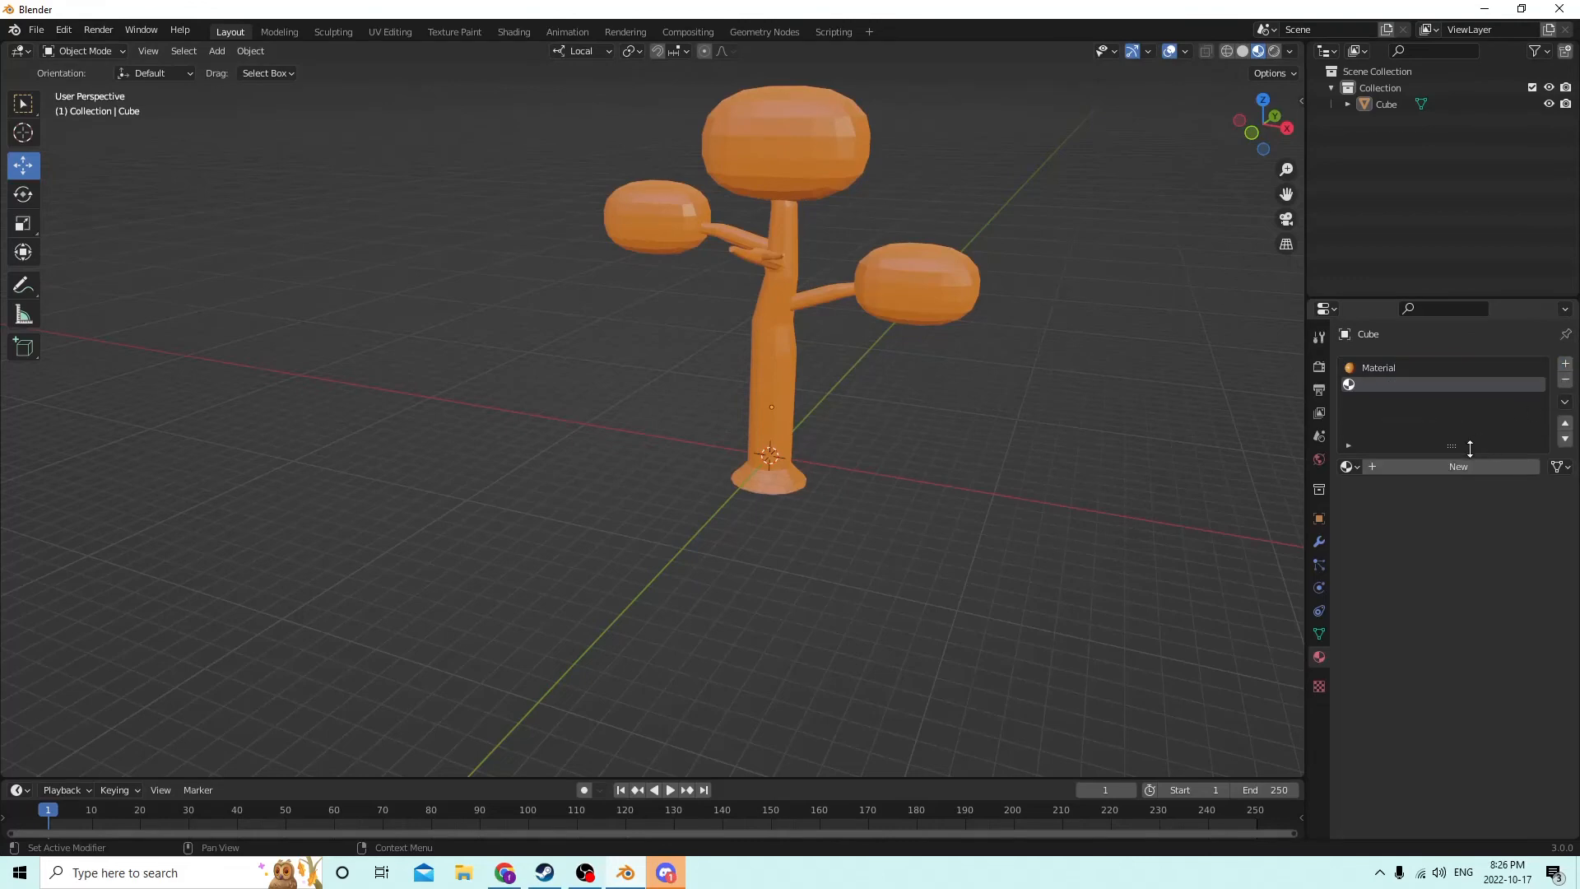
click(1458, 466)
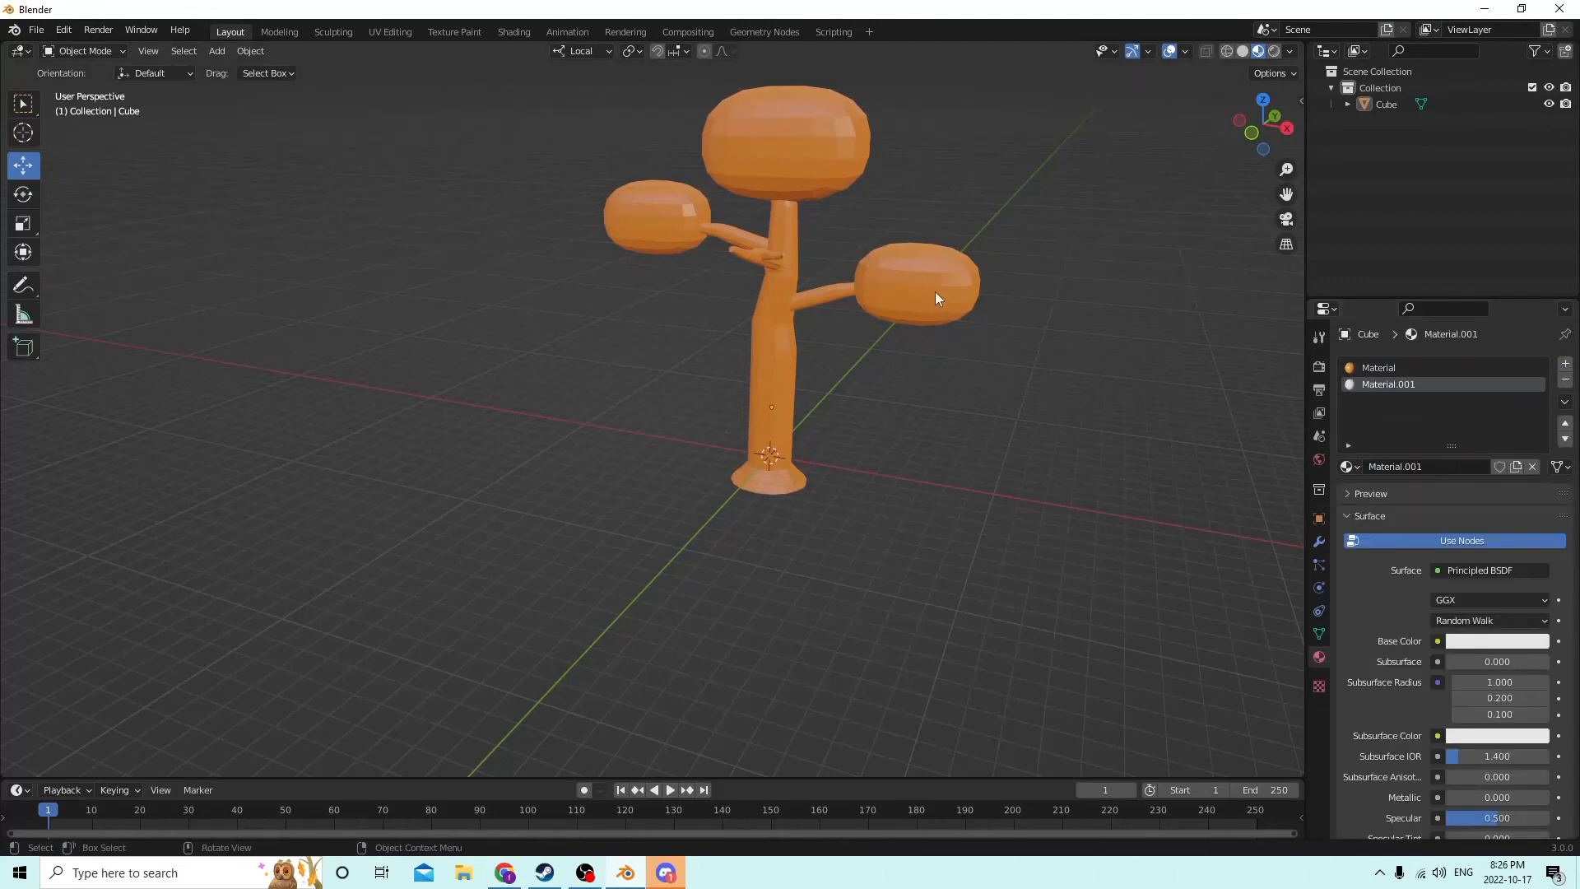
middle_drag(930, 283, 1002, 301)
- Select the linked geometry of all three leaf clumps in Edit Mode
key(Tab)
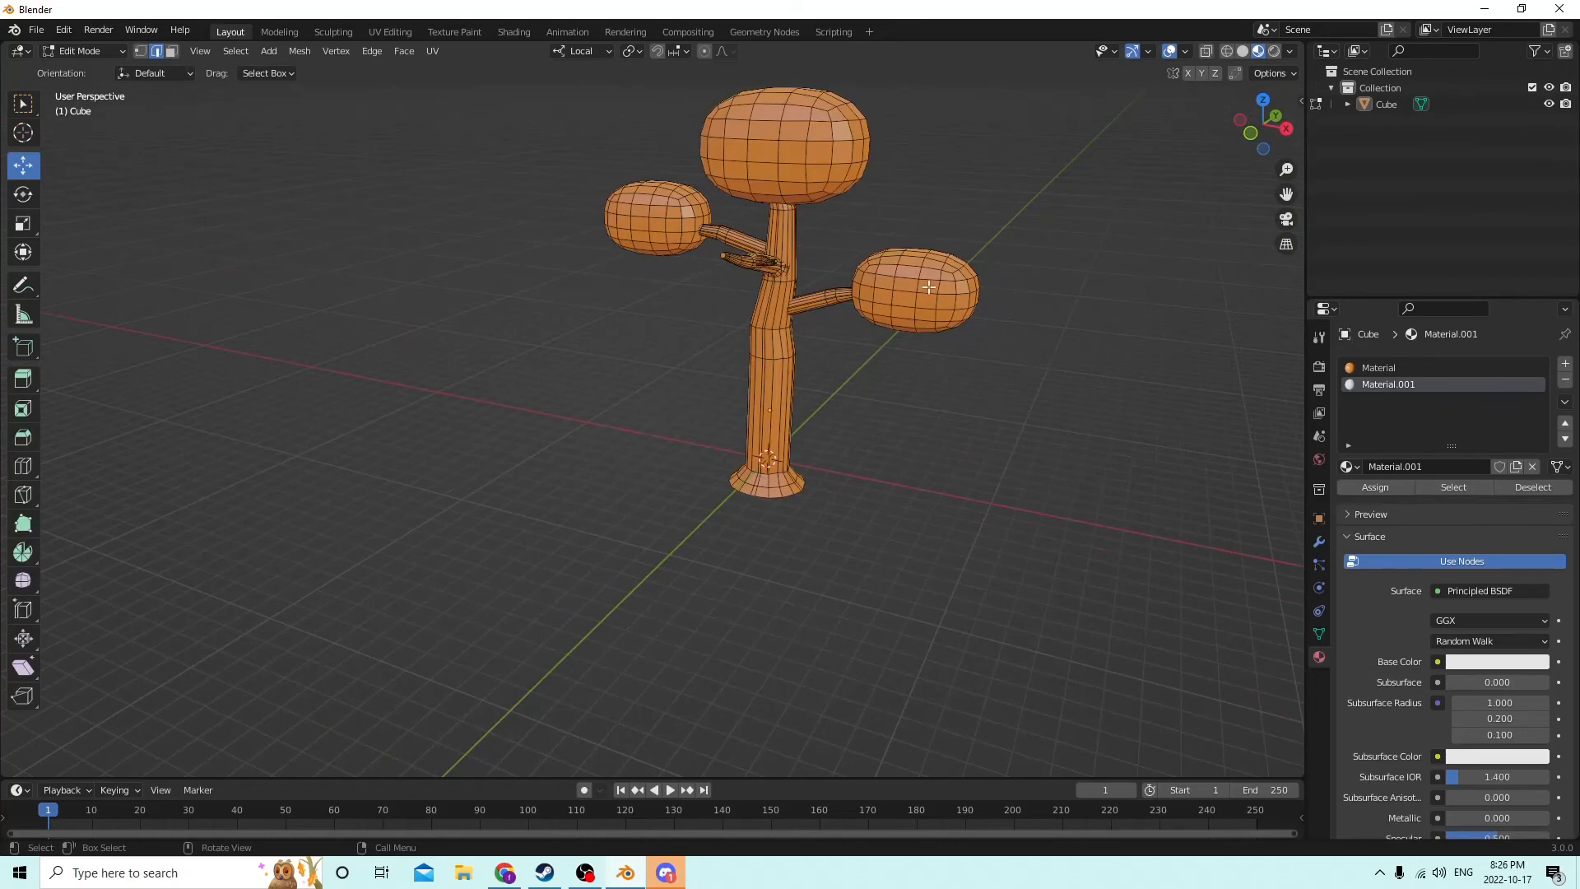
key(l)
key(l)
key(l)
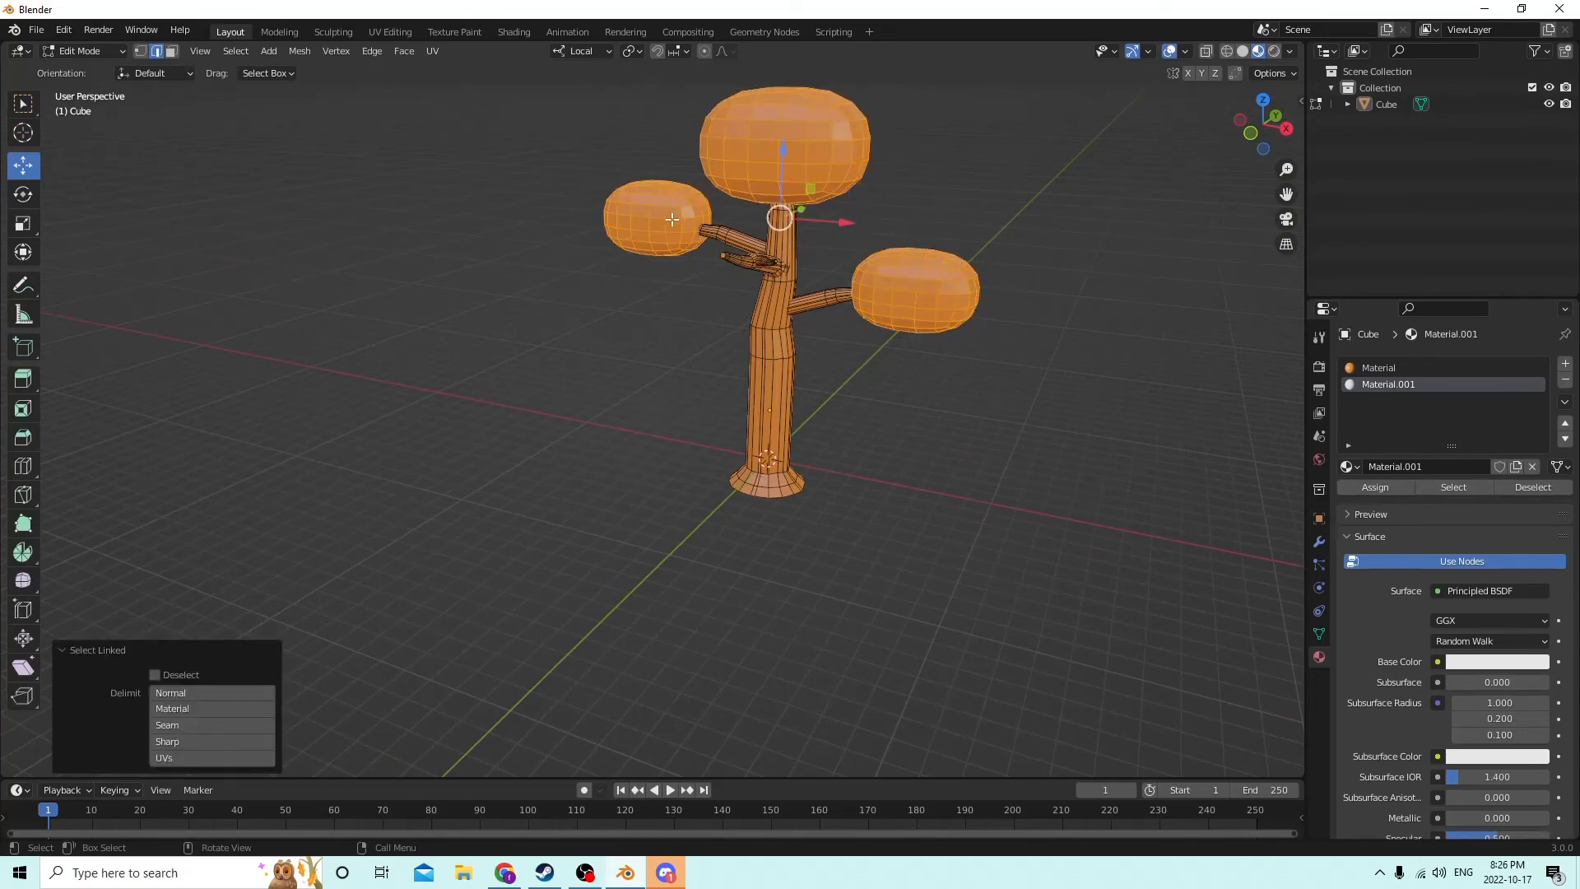
middle_drag(668, 208, 973, 335)
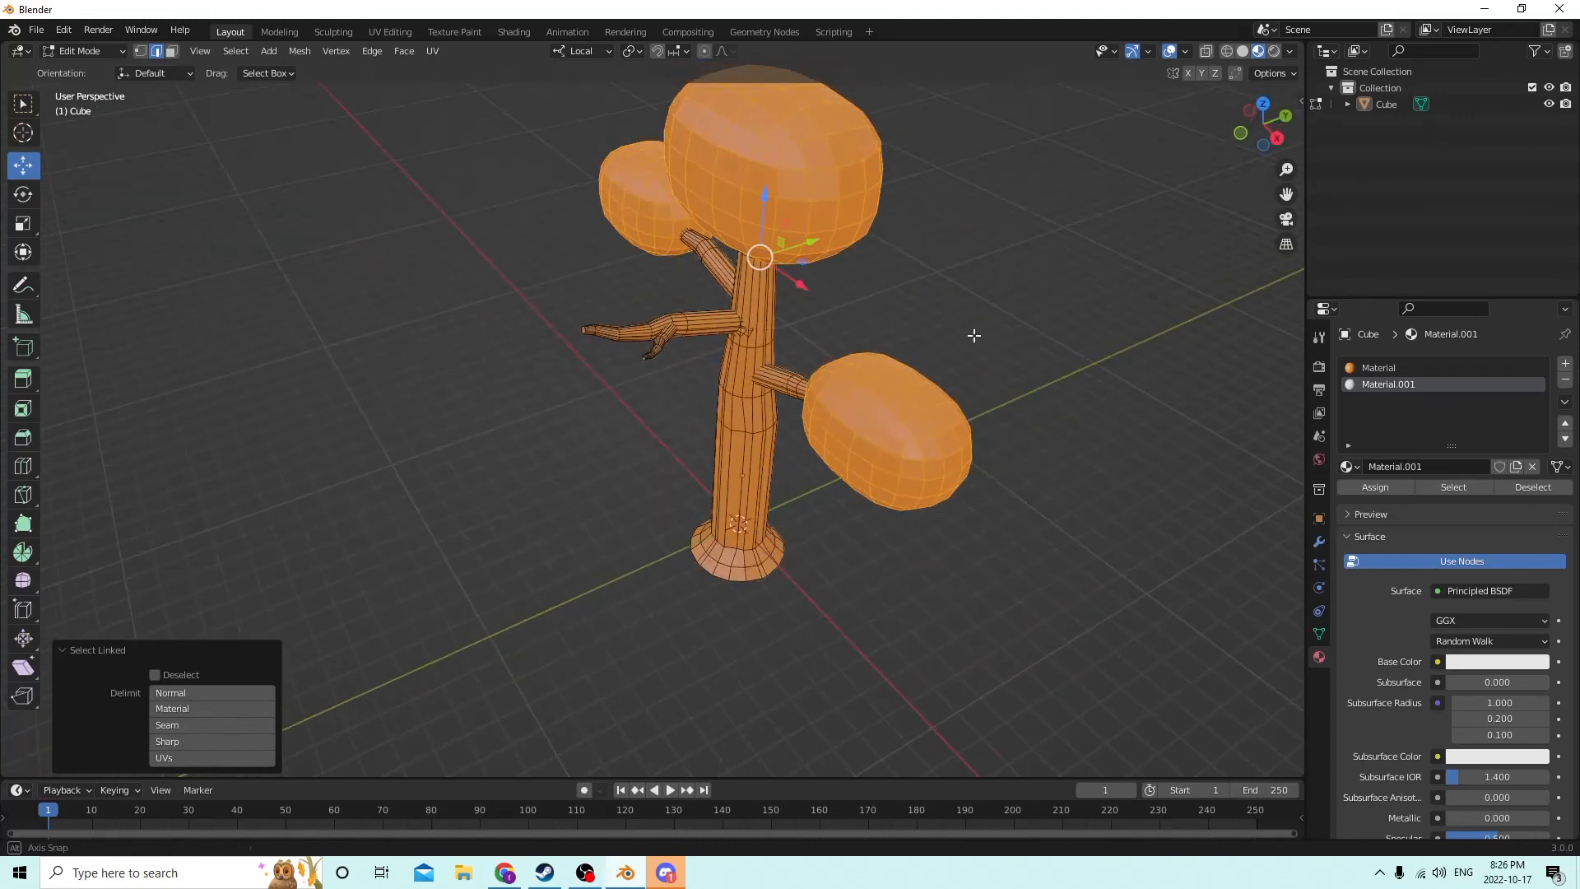
- Set the second material's base color to bright green, assign it to the selected leaf clumps, and return to Object Mode
click(1502, 665)
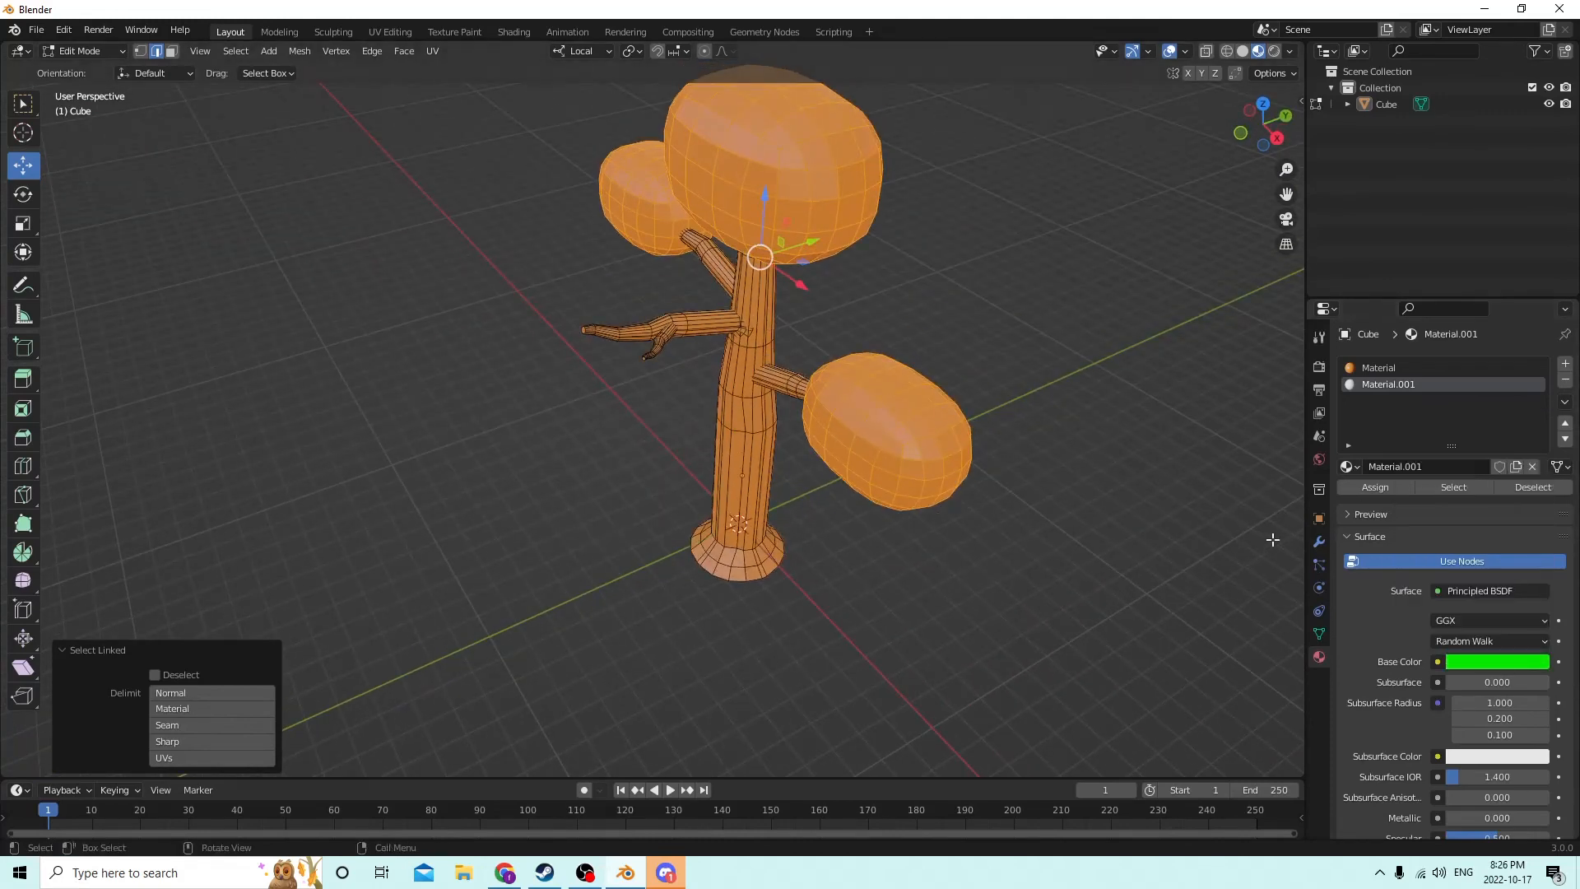
click(1382, 488)
middle_drag(1108, 419, 791, 358)
key(Tab)
scroll(1014, 308, up, 2)
click(1014, 303)
middle_drag(731, 397, 811, 383)
scroll(892, 347, up, 3)
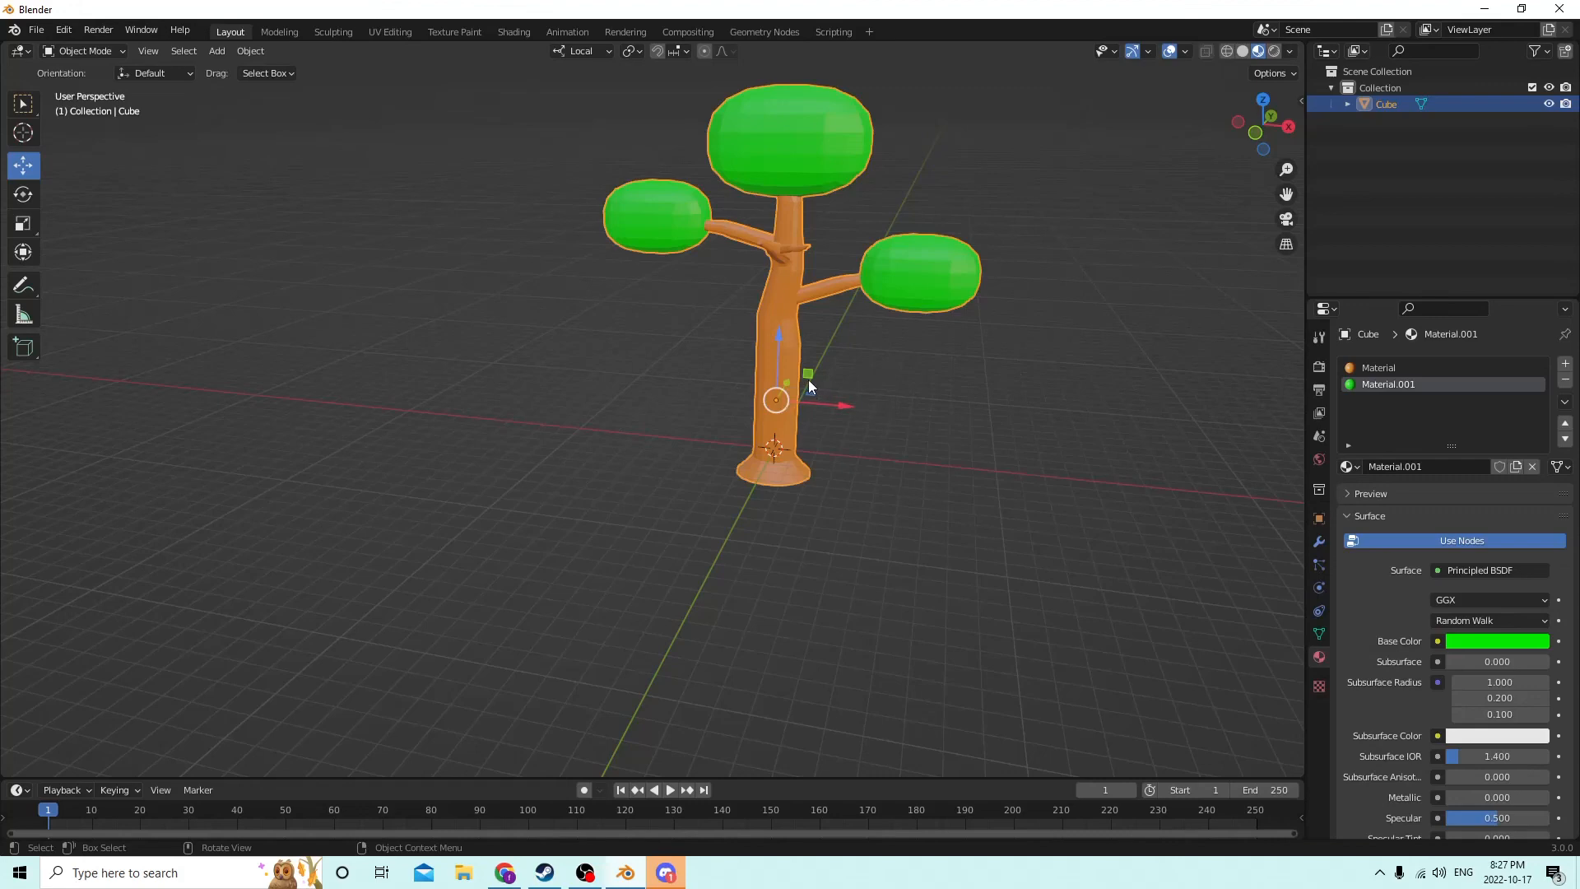
middle_drag(813, 383, 854, 379)
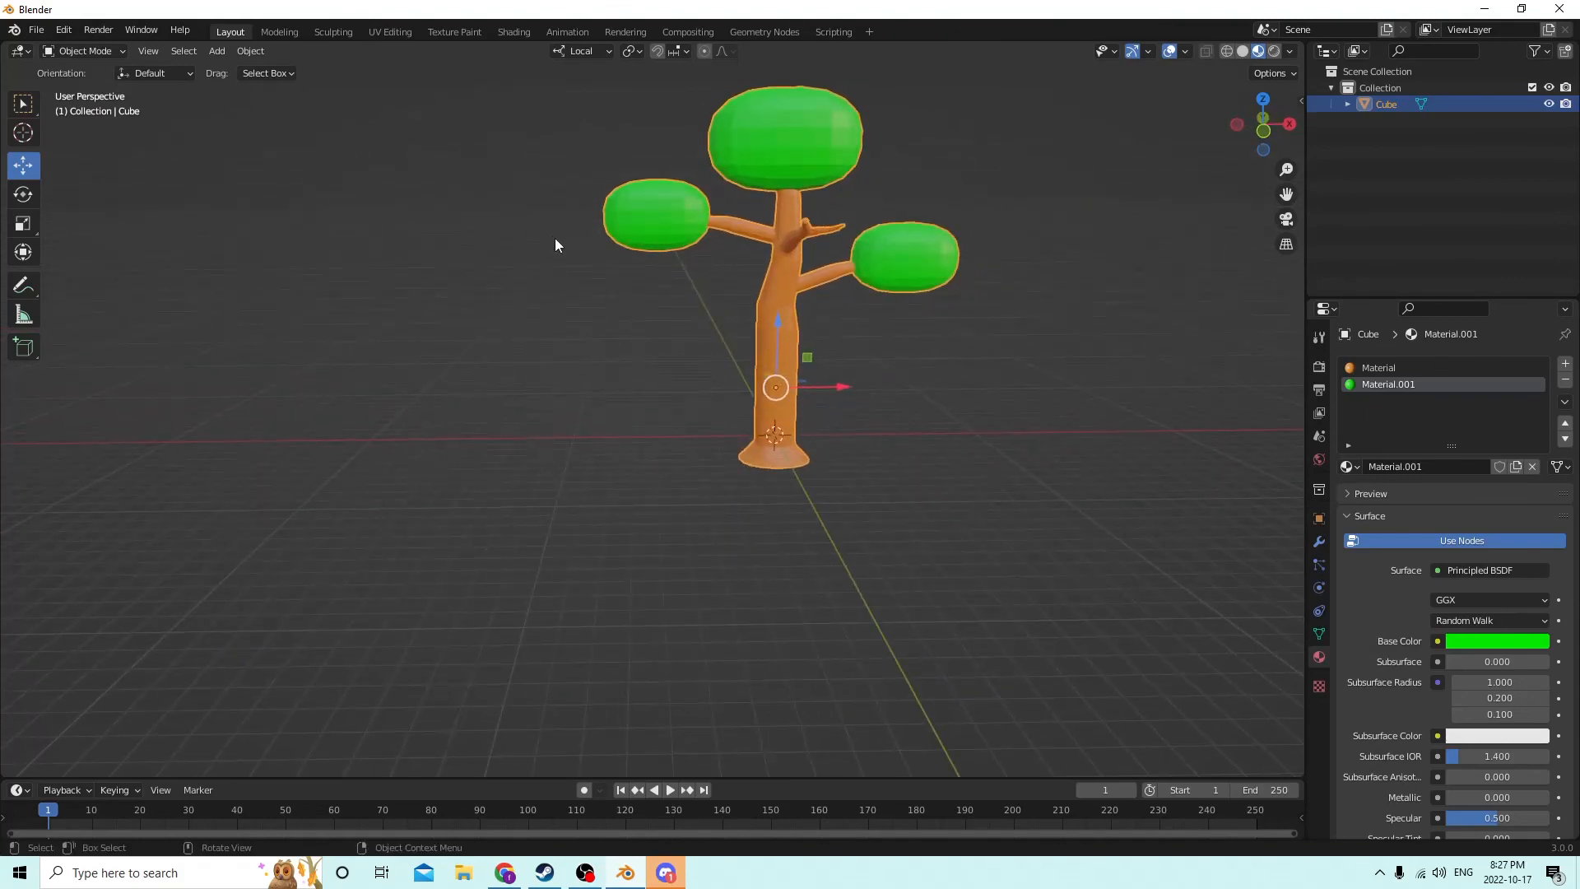
middle_drag(554, 244, 674, 244)
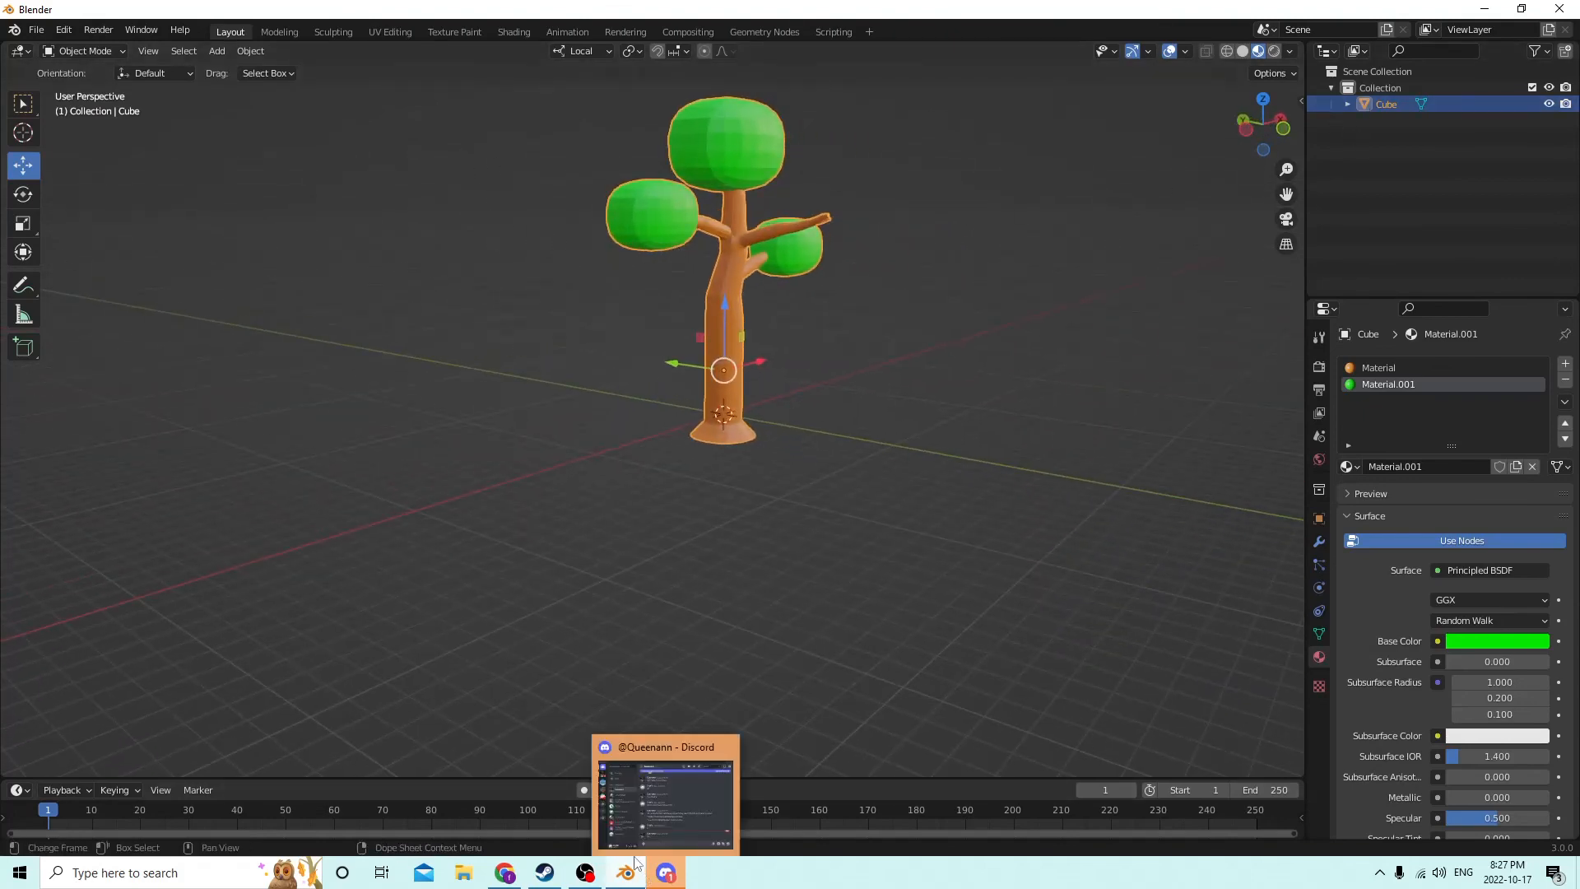